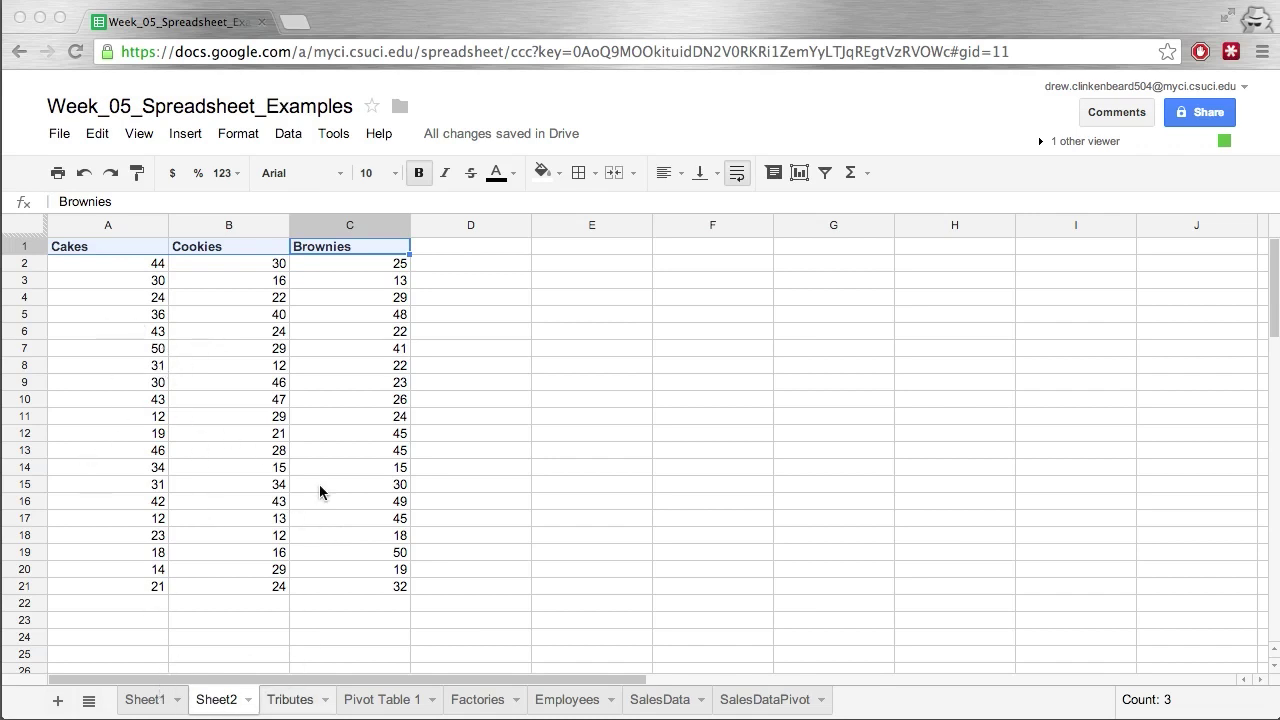
Compare the total headings on Sheet1 with the cake, cookie and brownie data on Sheet2.
left_click(150, 700)
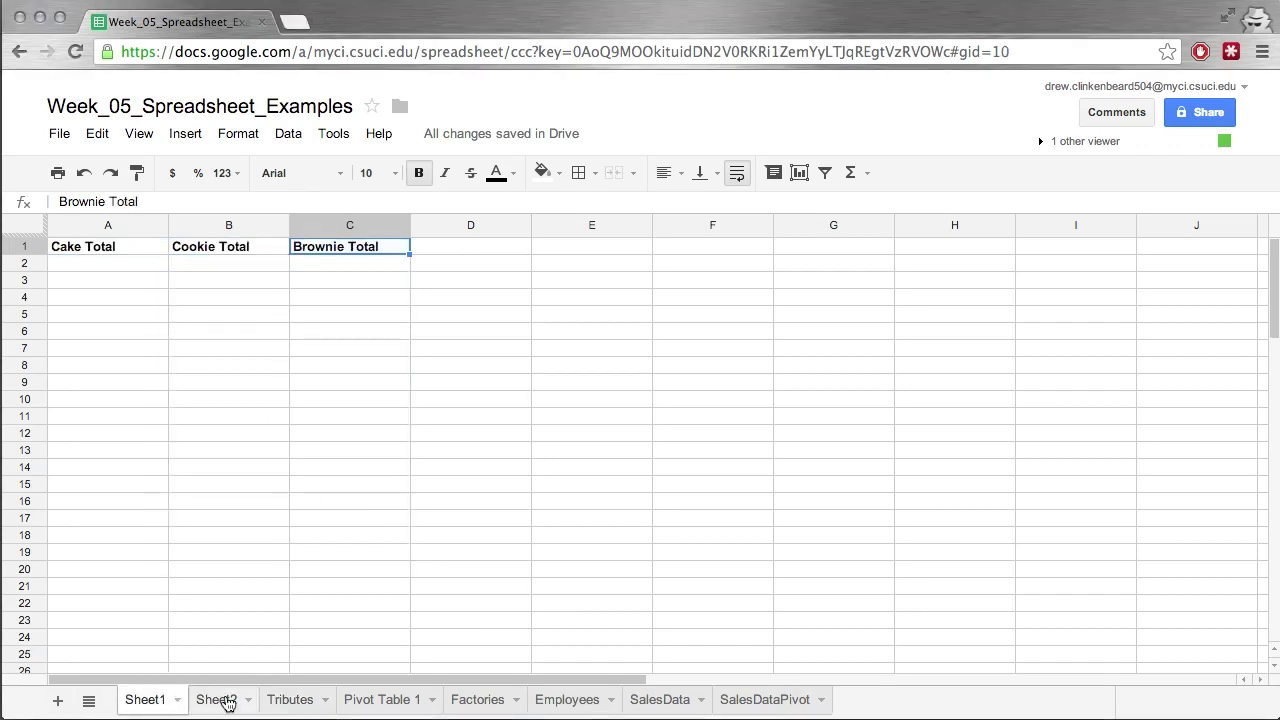
left_click(230, 701)
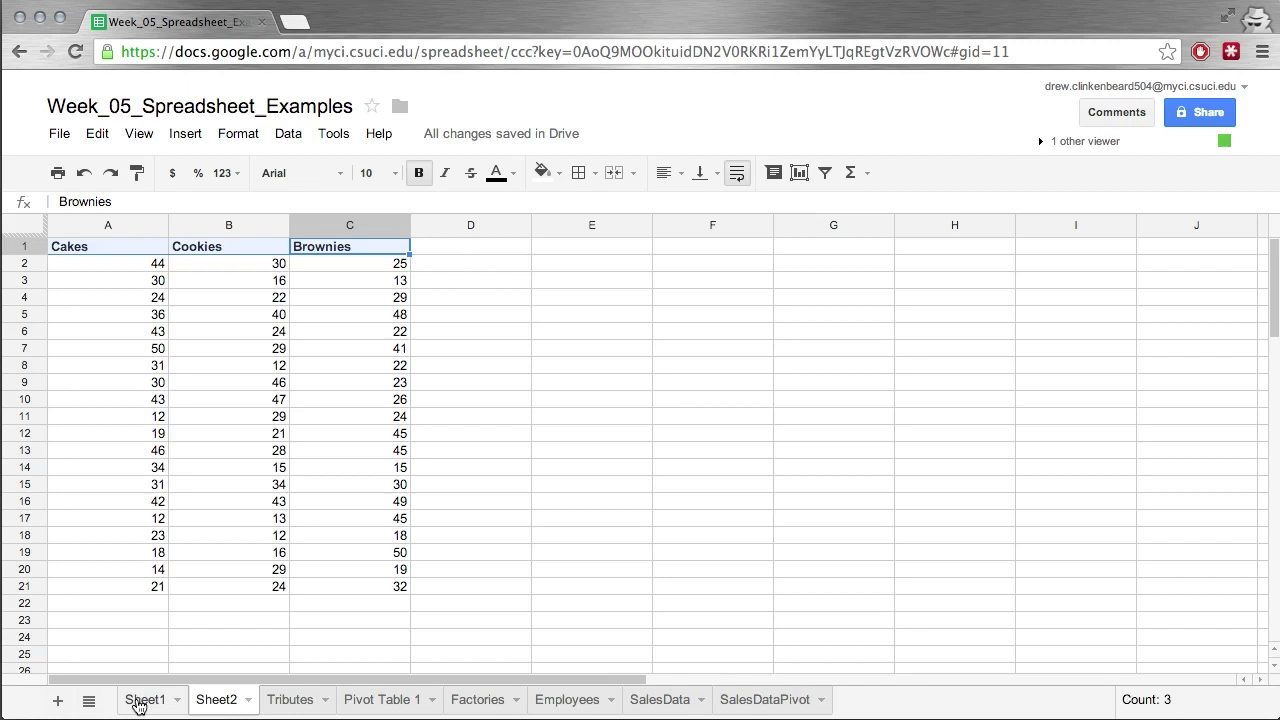
left_click(143, 700)
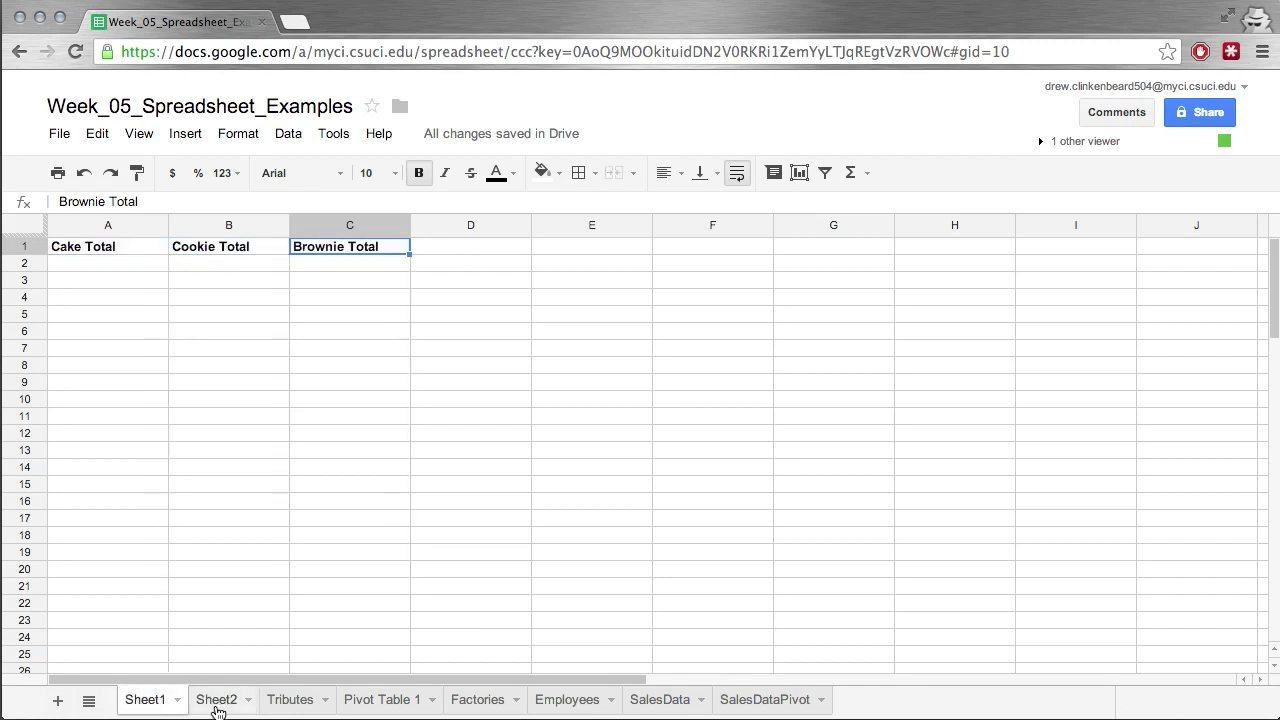
left_click(217, 702)
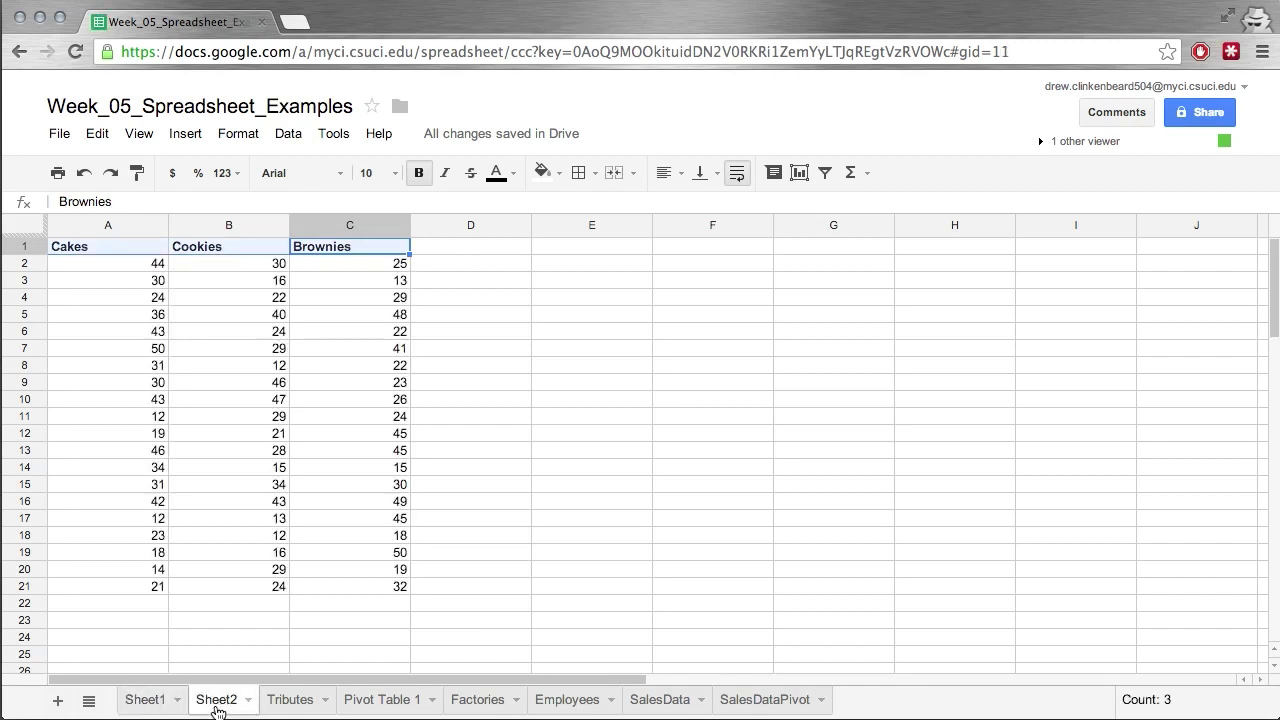
left_click(143, 705)
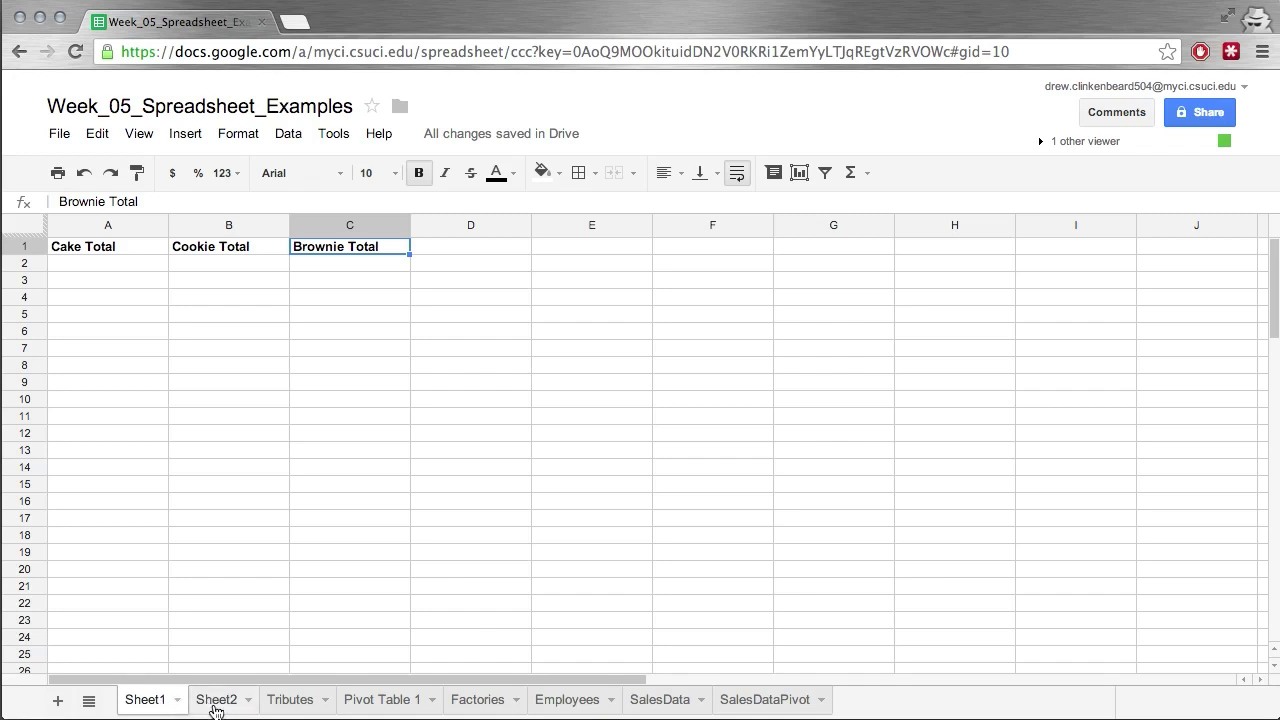
left_click(214, 705)
left_click(148, 704)
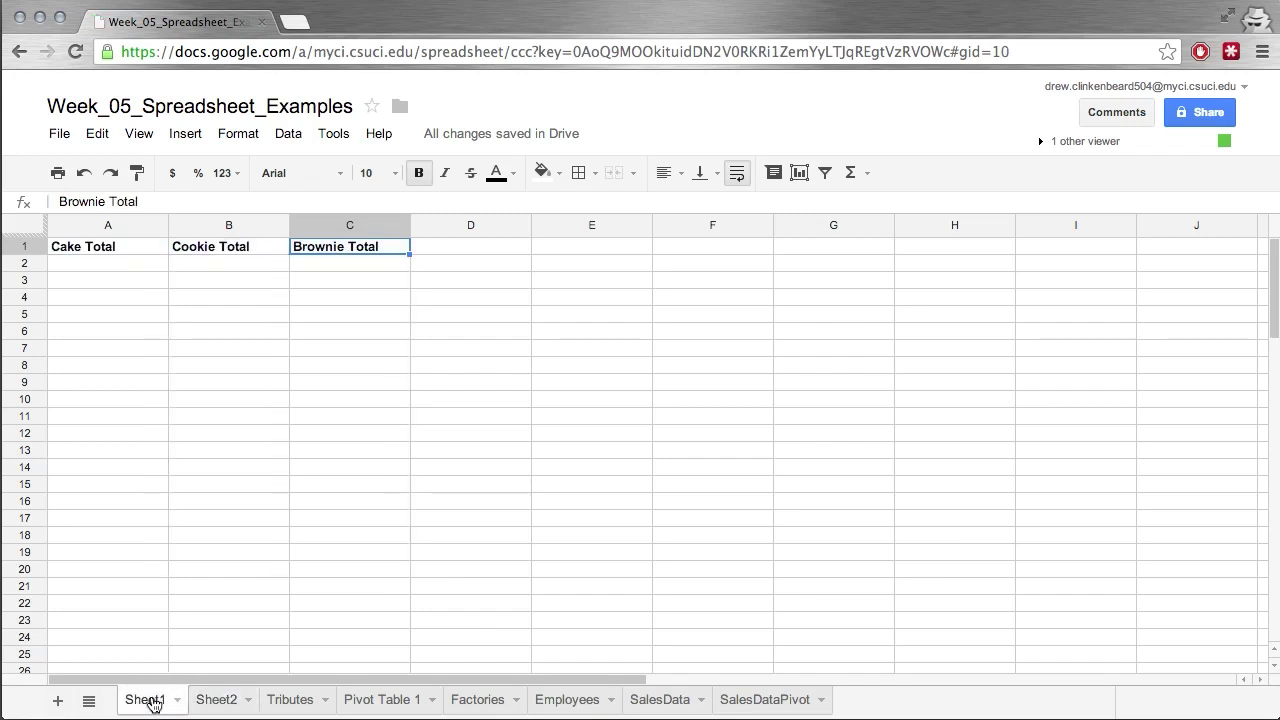
left_click(214, 706)
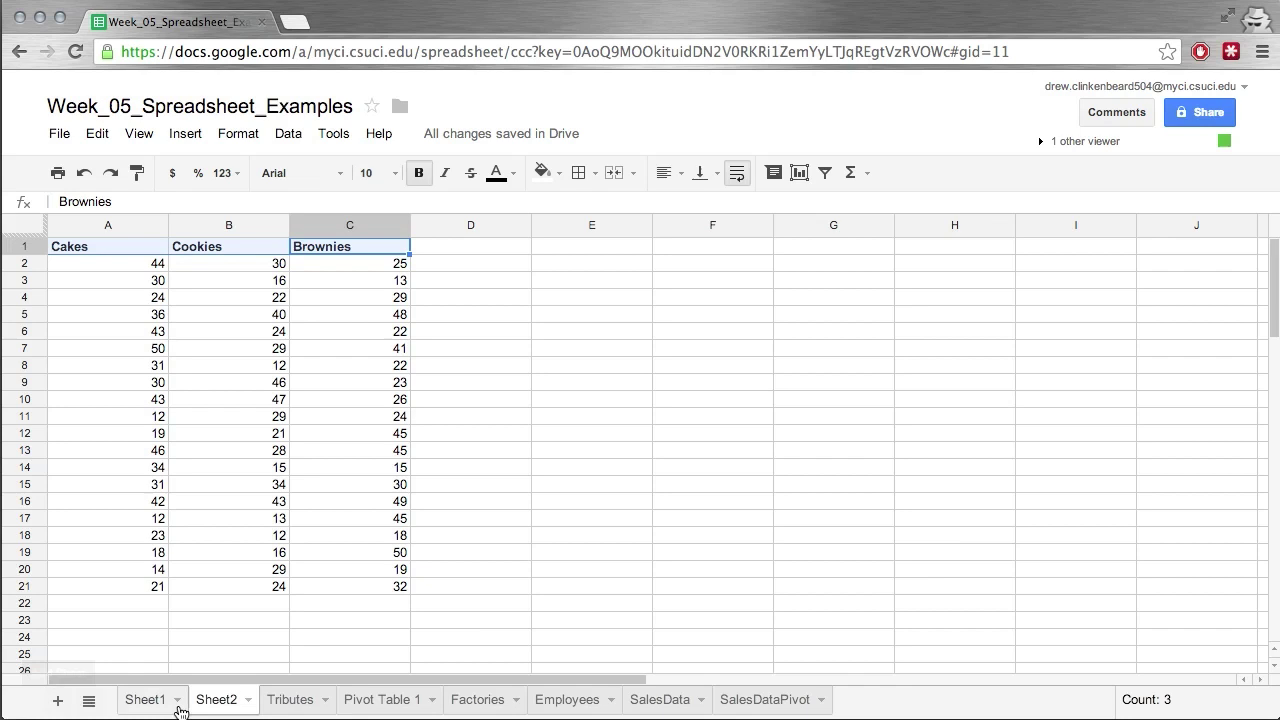
left_click(132, 706)
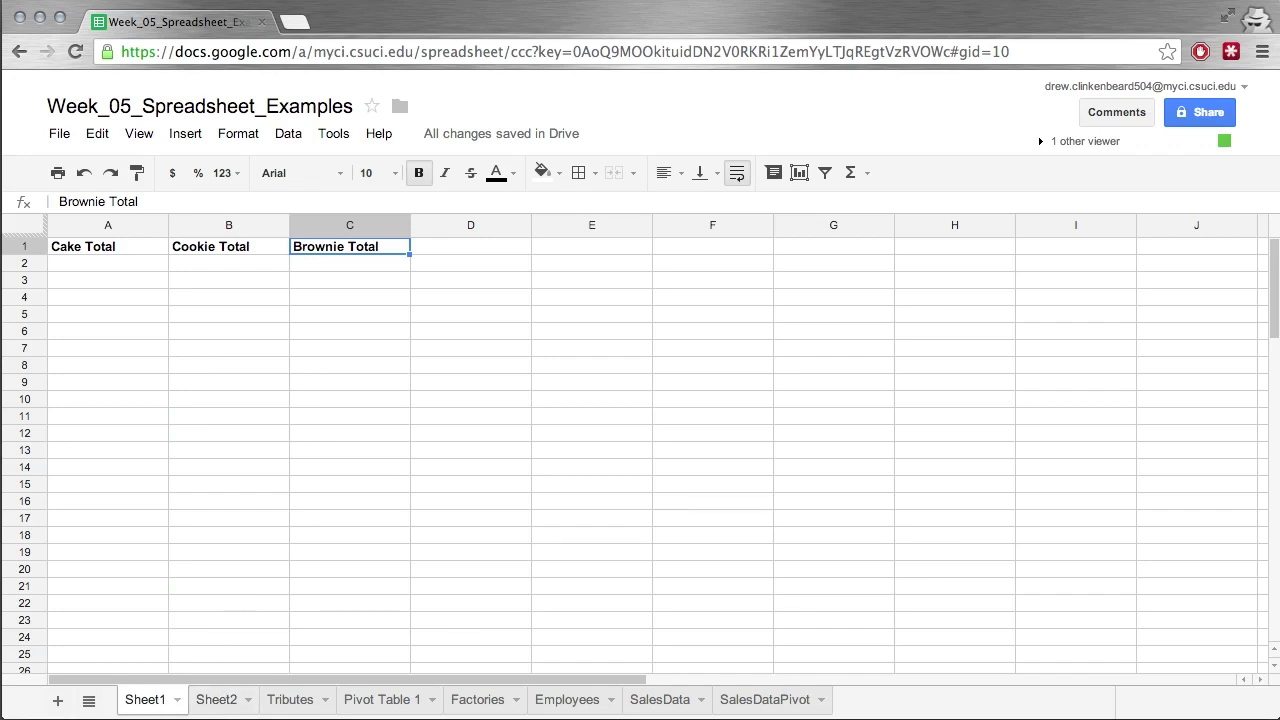
Add a blank sheet directly after Sheet1 and look over its sheet options.
left_click(58, 702)
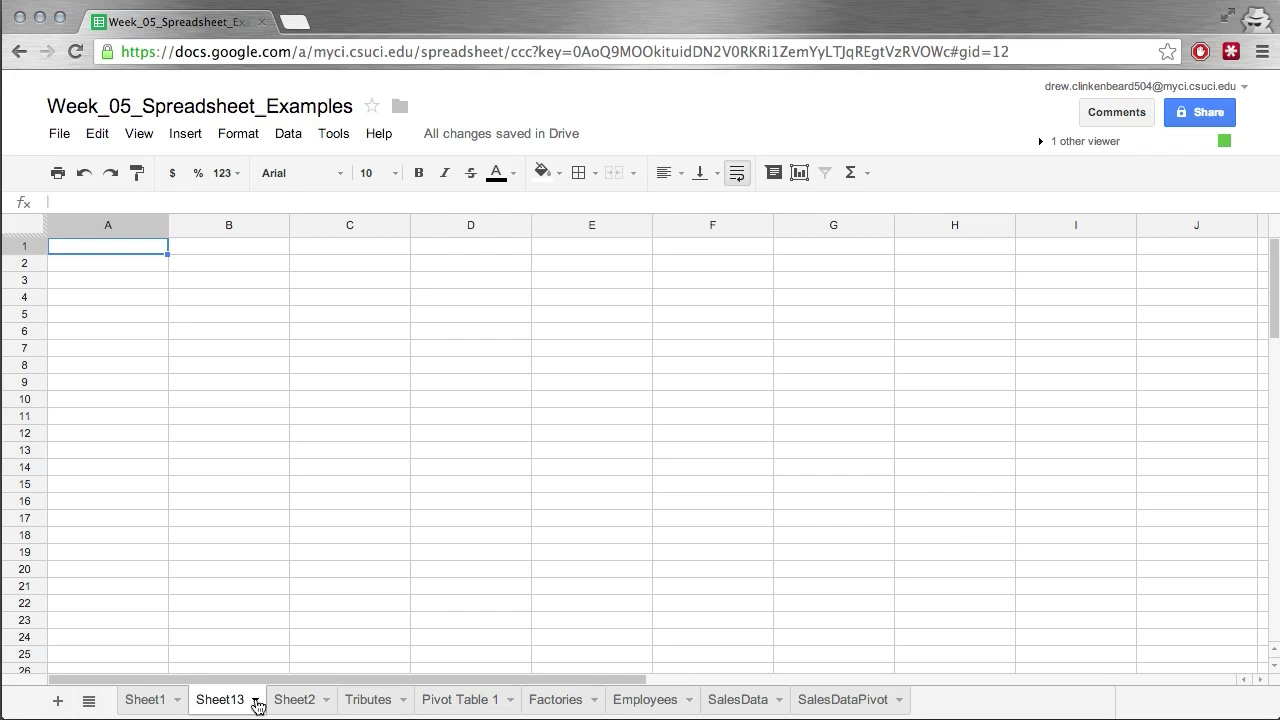
left_click(256, 701)
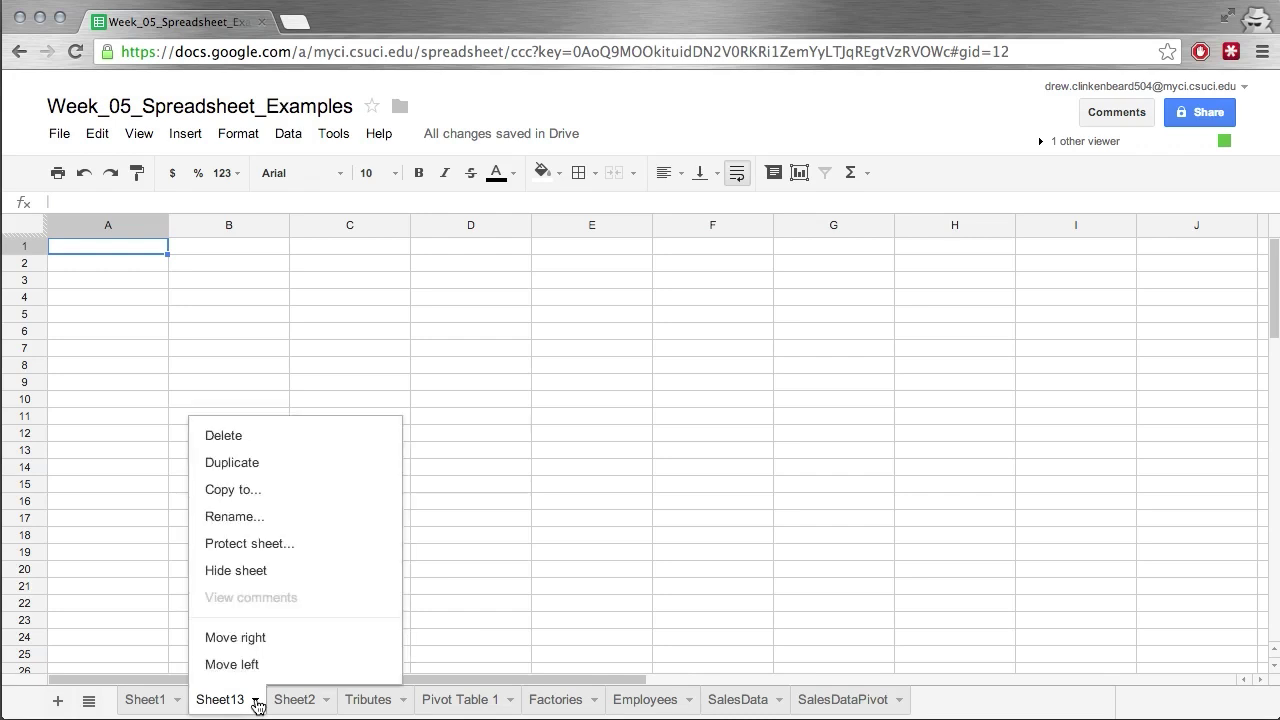
left_click(256, 701)
left_click(256, 701)
left_click(256, 701)
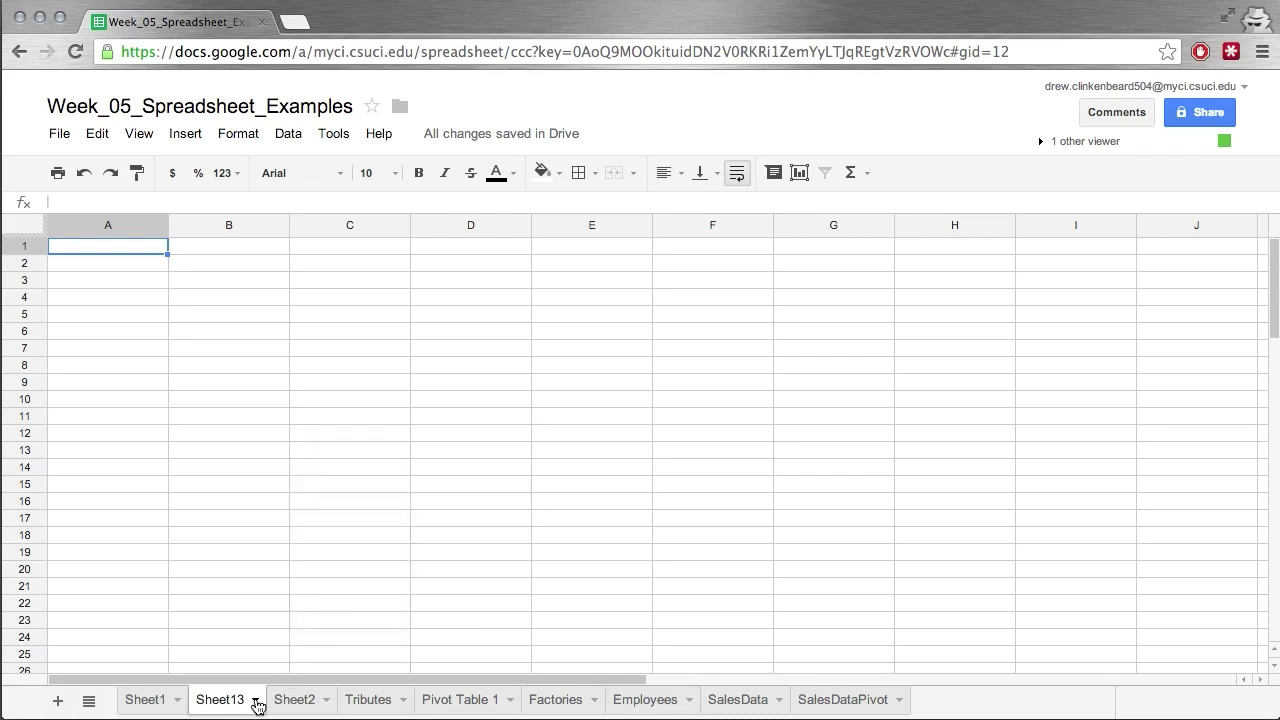
left_click(256, 701)
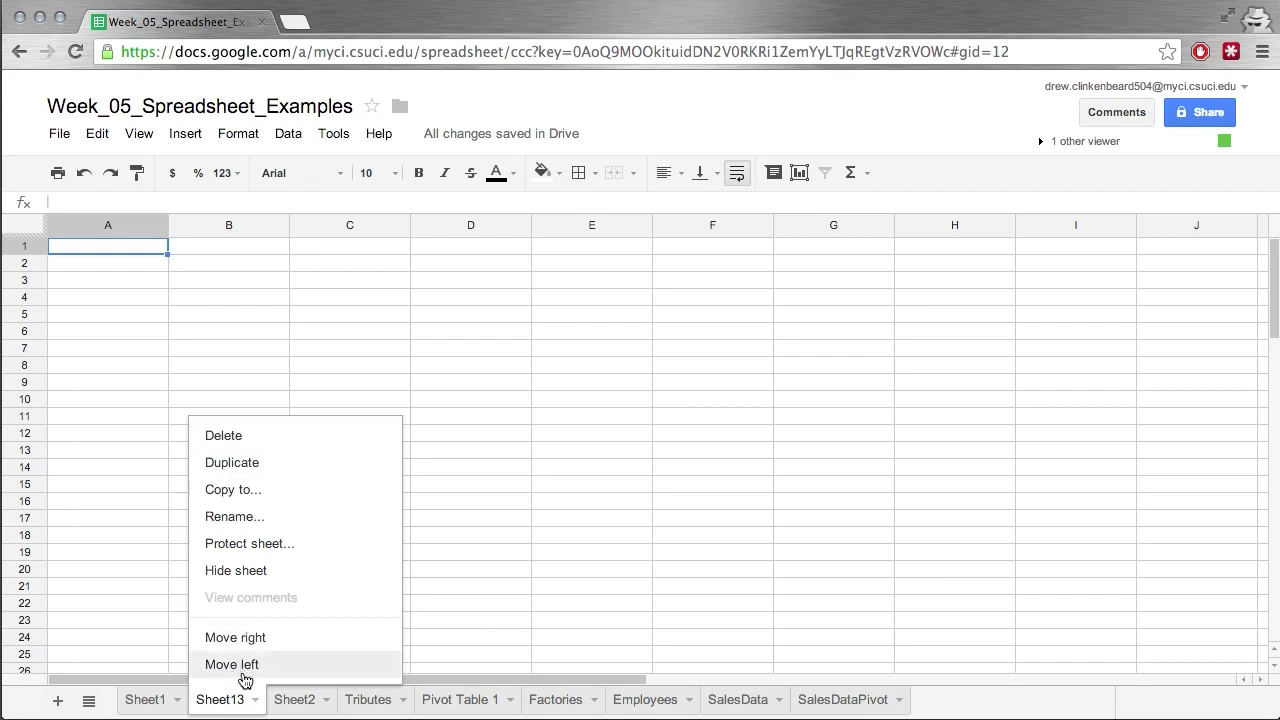
left_click(42, 712)
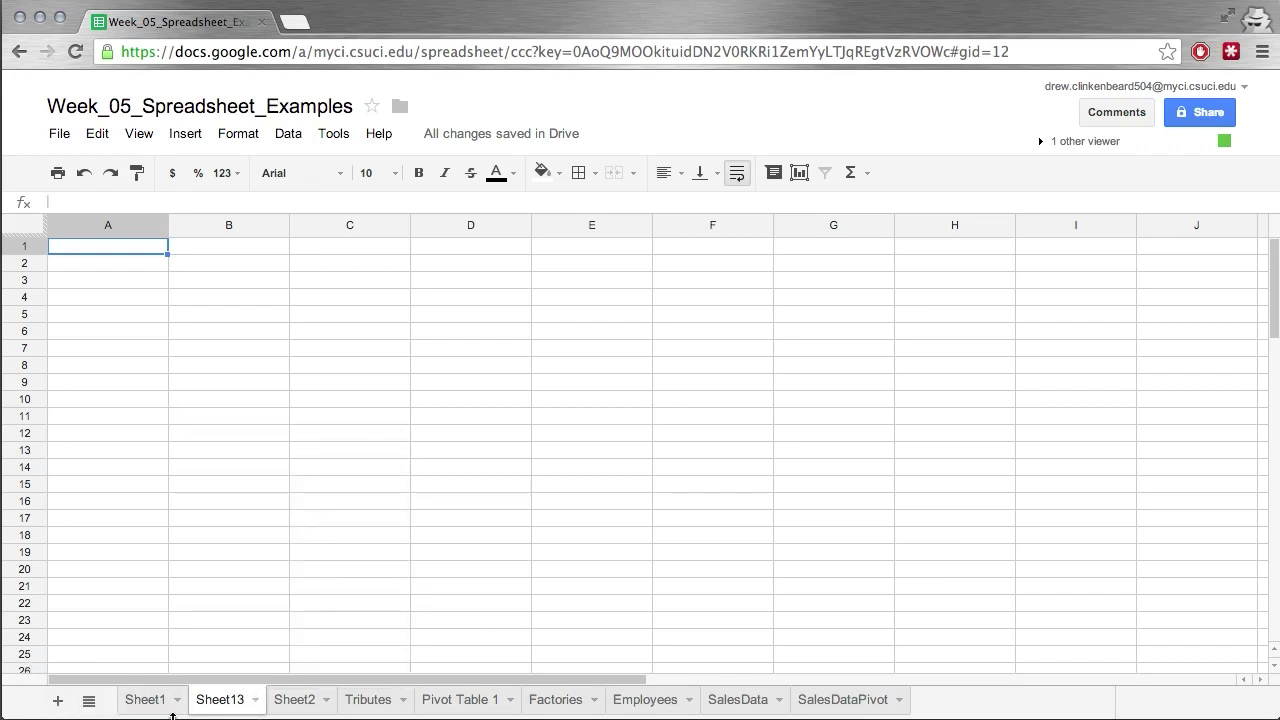
Move Sheet13 so that it sits between Sheet2 and Tributes.
left_click(255, 701)
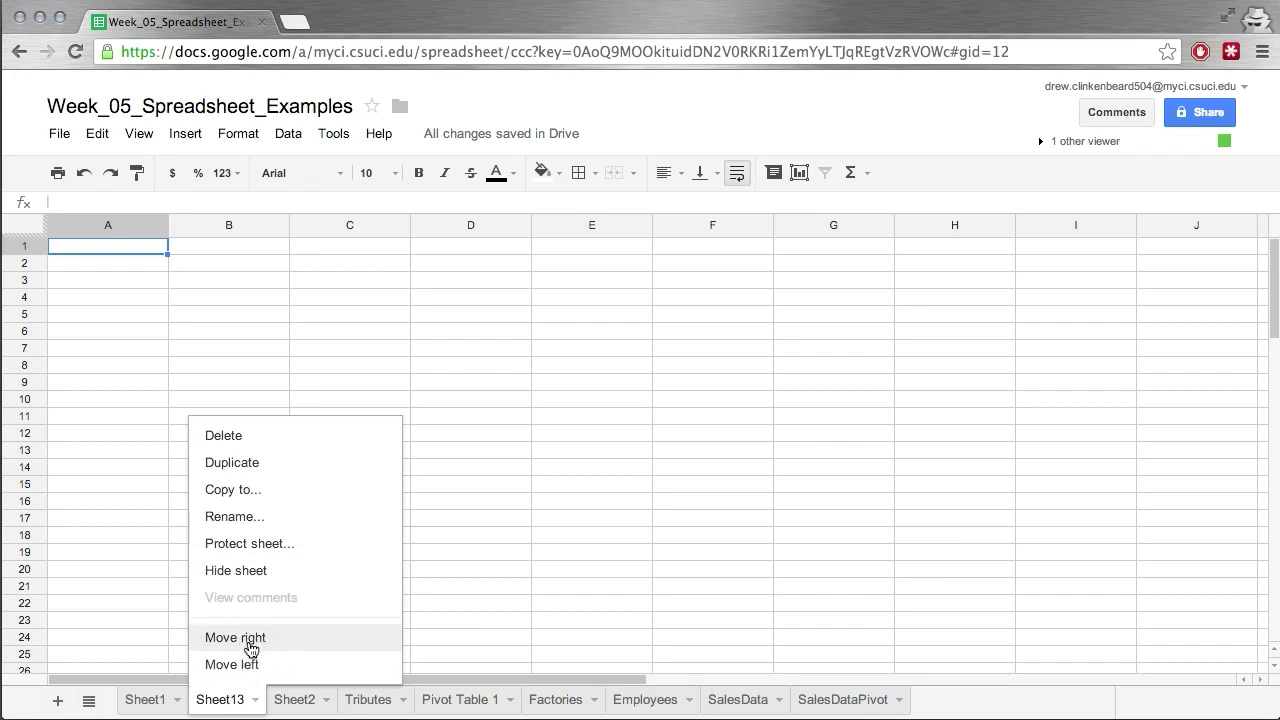
left_click(300, 700)
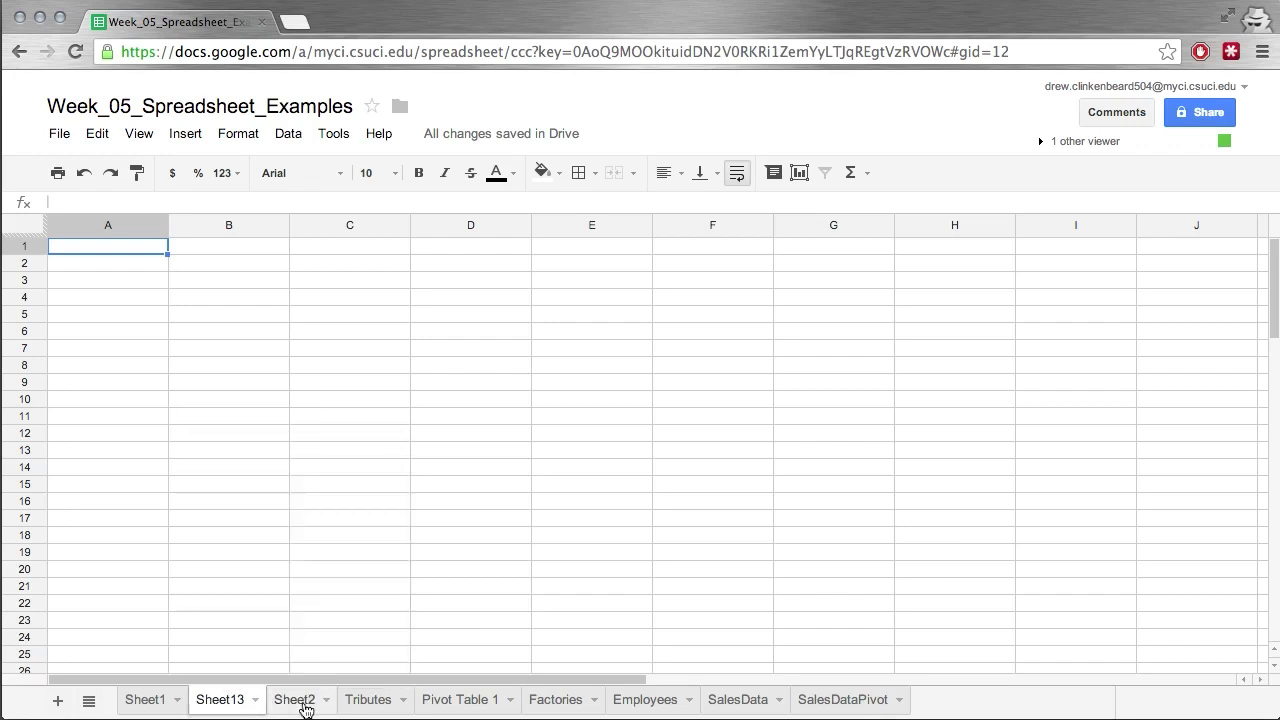
left_click(225, 702)
left_click_drag(225, 705, 285, 707)
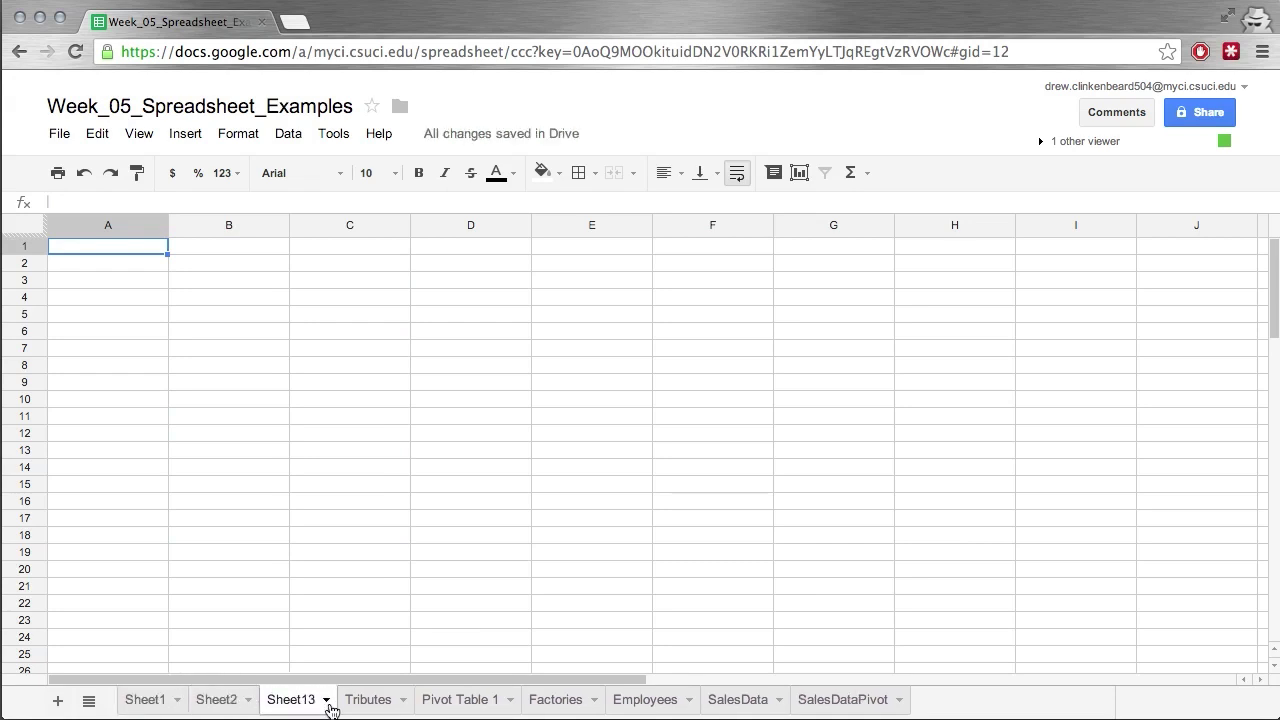
Browse the spreadsheets that Sheet13 can be copied into and leave the chooser without copying.
left_click(326, 703)
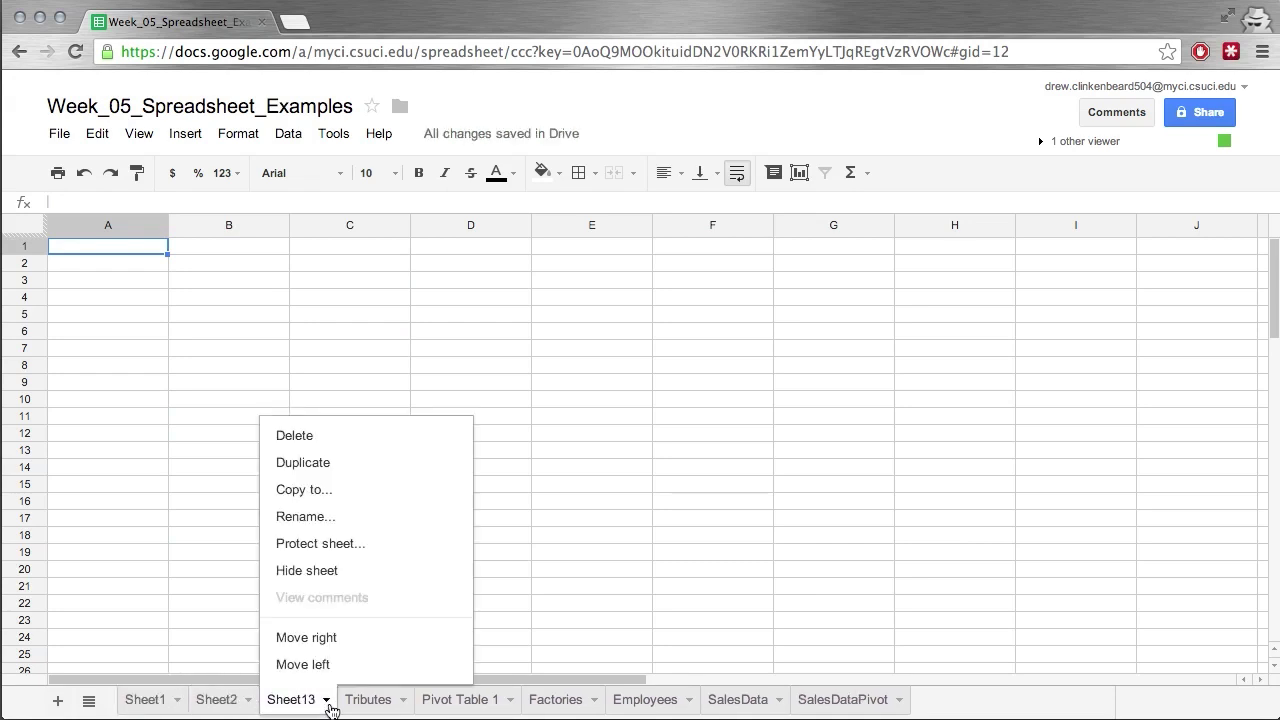
left_click(324, 490)
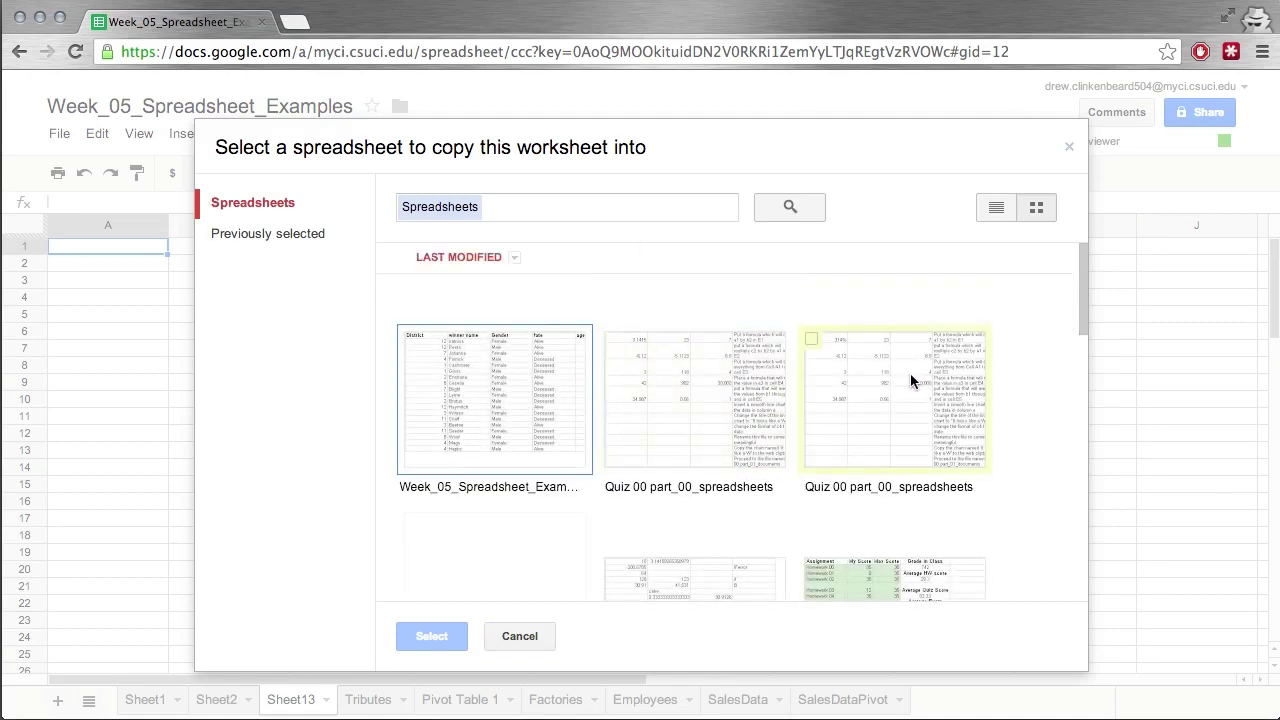
scroll(791, 365, "down", 3)
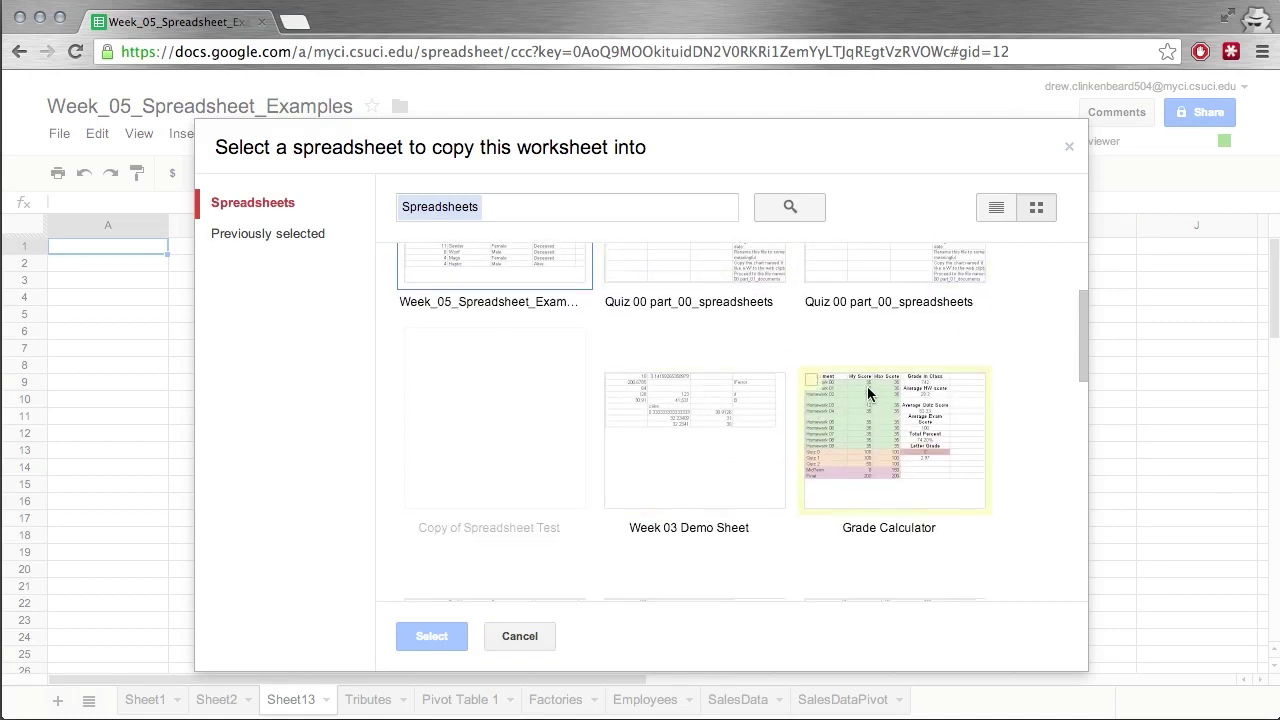
scroll(867, 393, "down", 5)
scroll(867, 393, "up", 8)
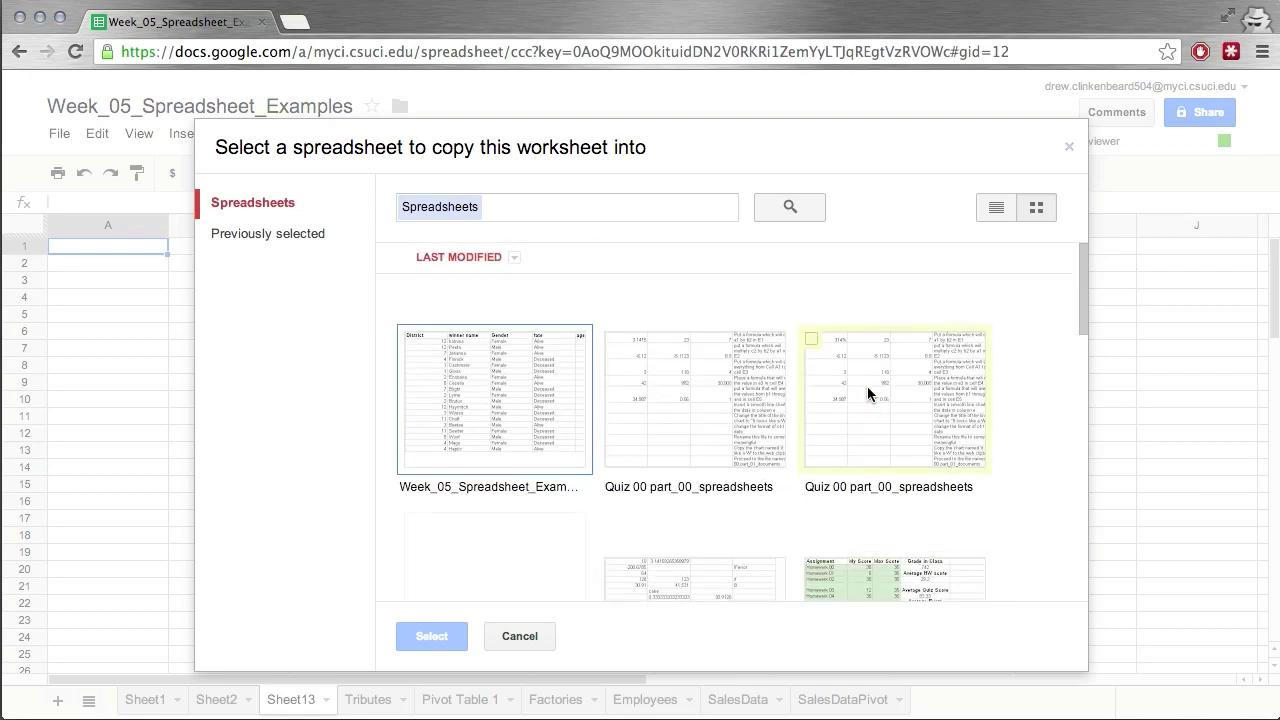
left_click(520, 637)
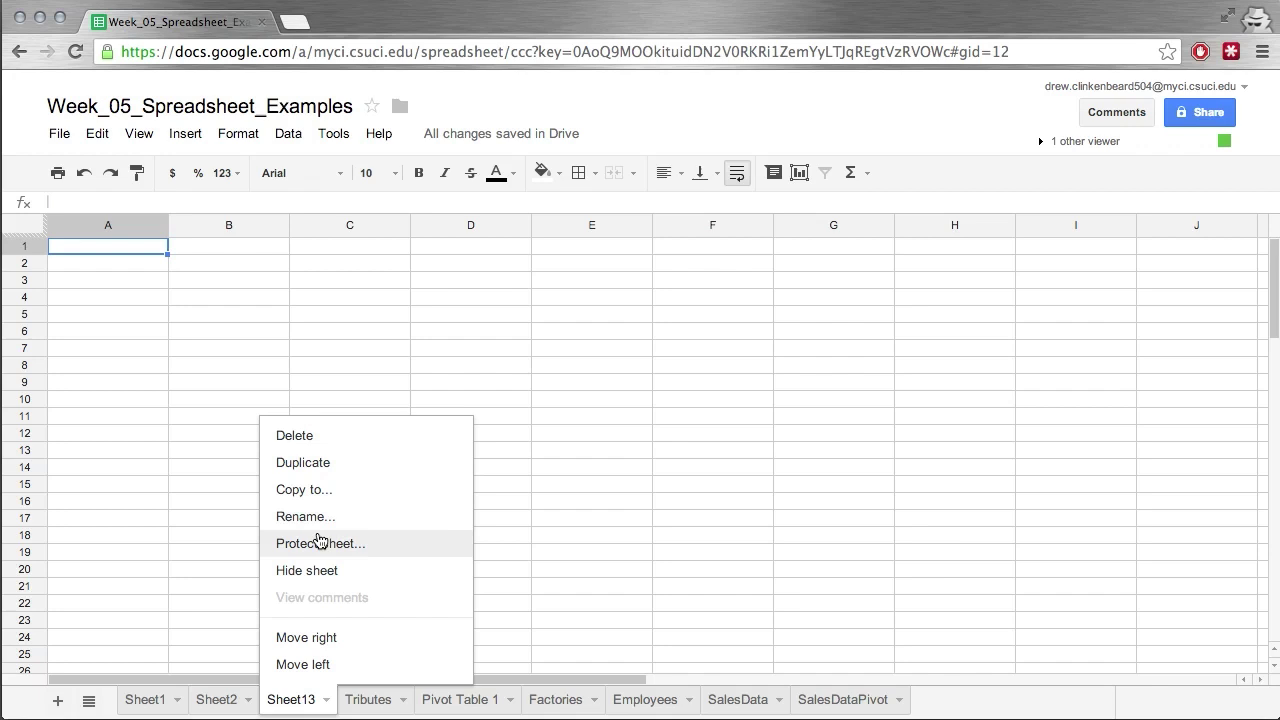
Protect Sheet13 so that editing is allowed for "Only me".
left_click(316, 543)
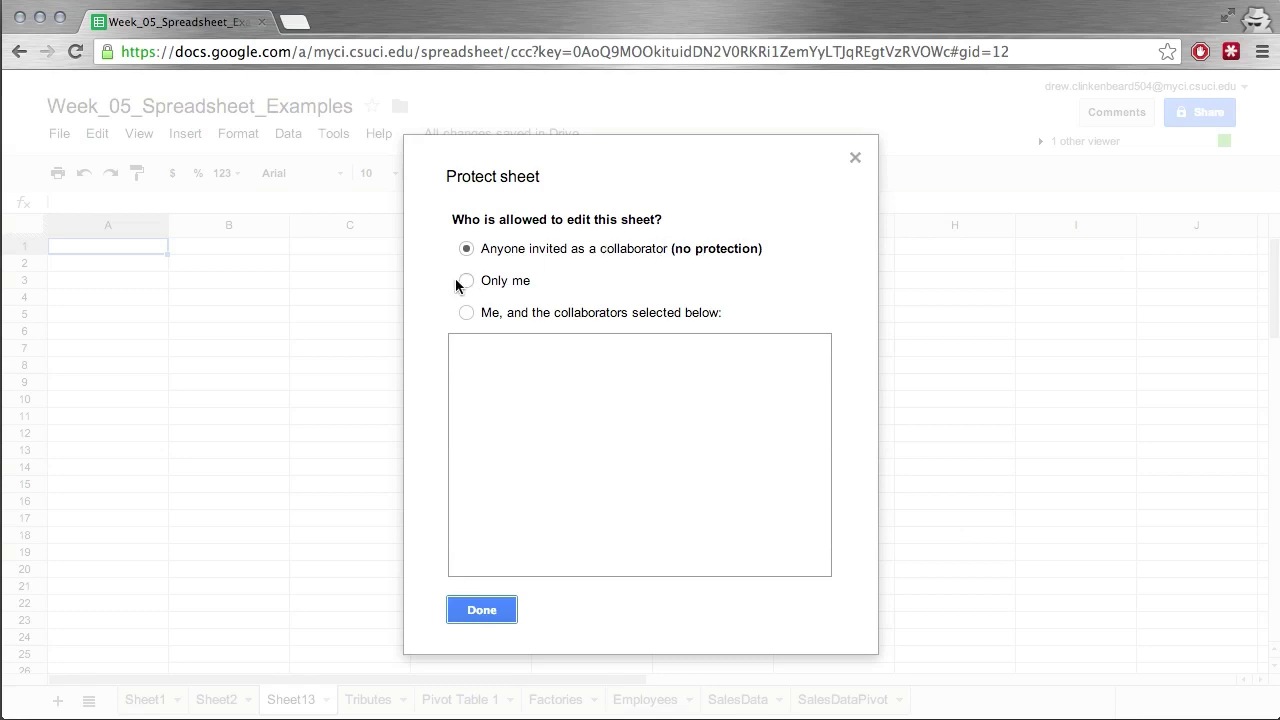
left_click(468, 281)
left_click(524, 313)
left_click(475, 610)
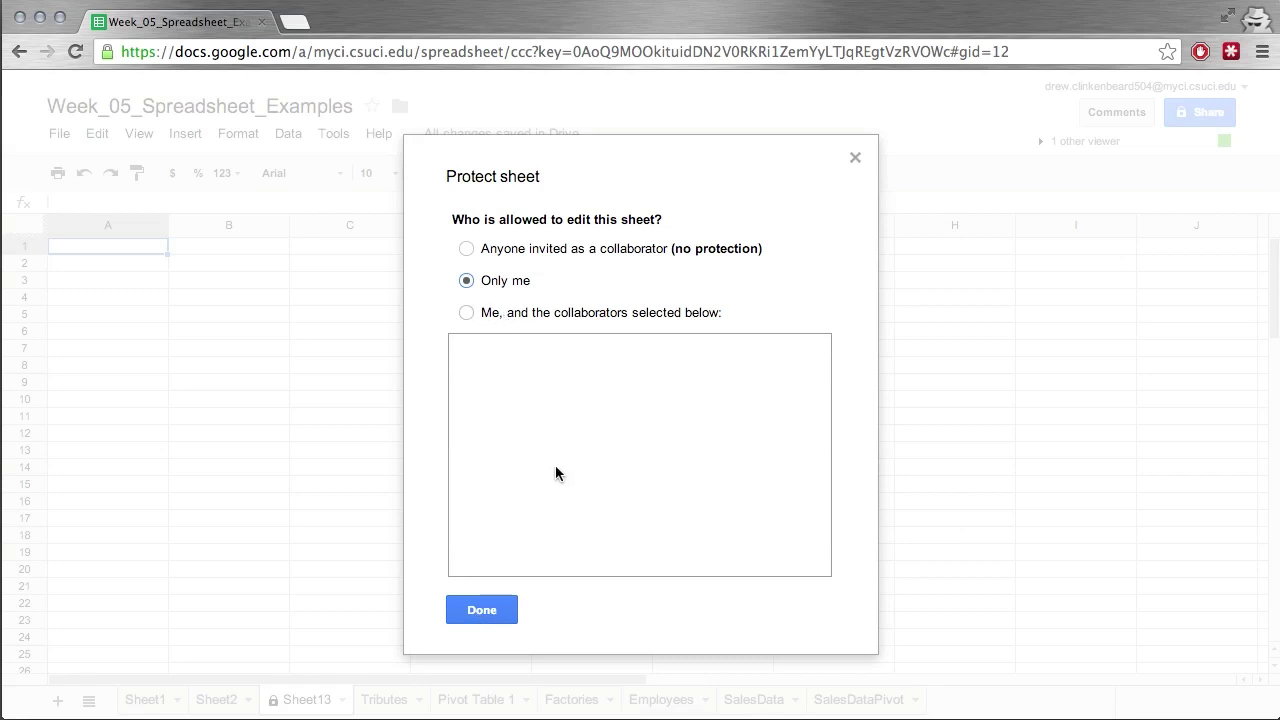
left_click(484, 611)
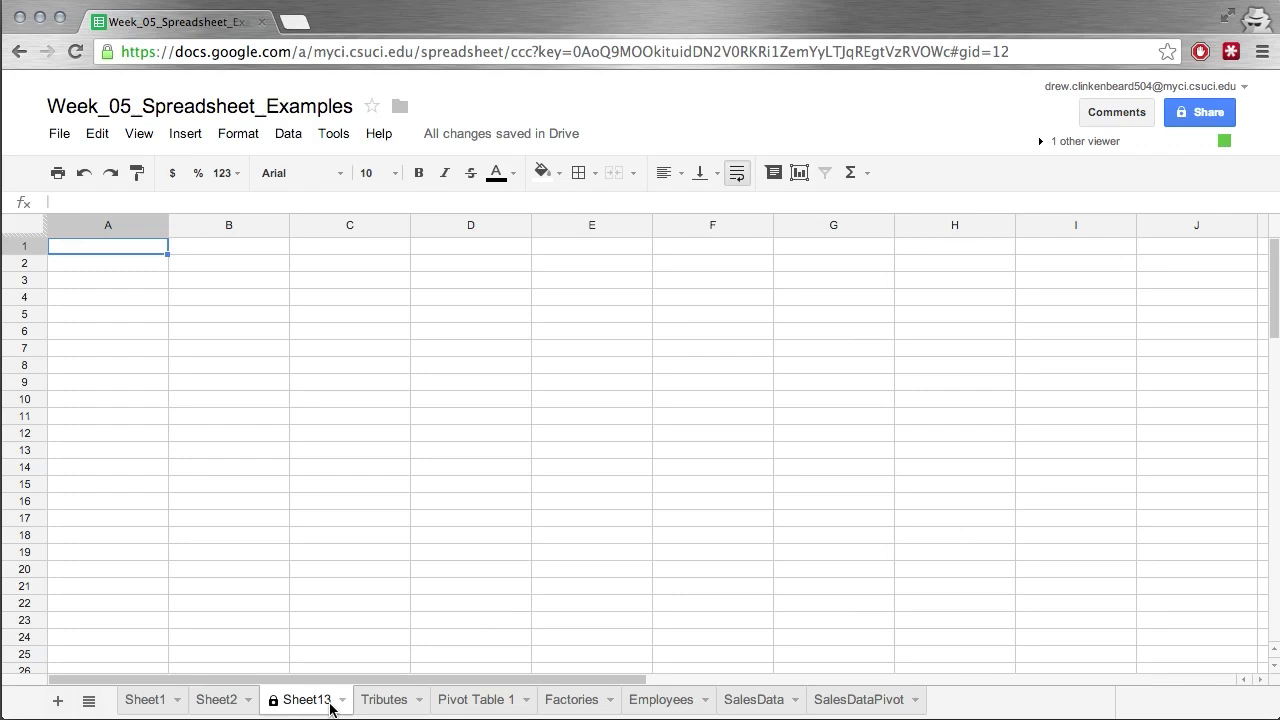
Hide Sheet13 and bring it back from the workbook's hidden sheets.
left_click(341, 700)
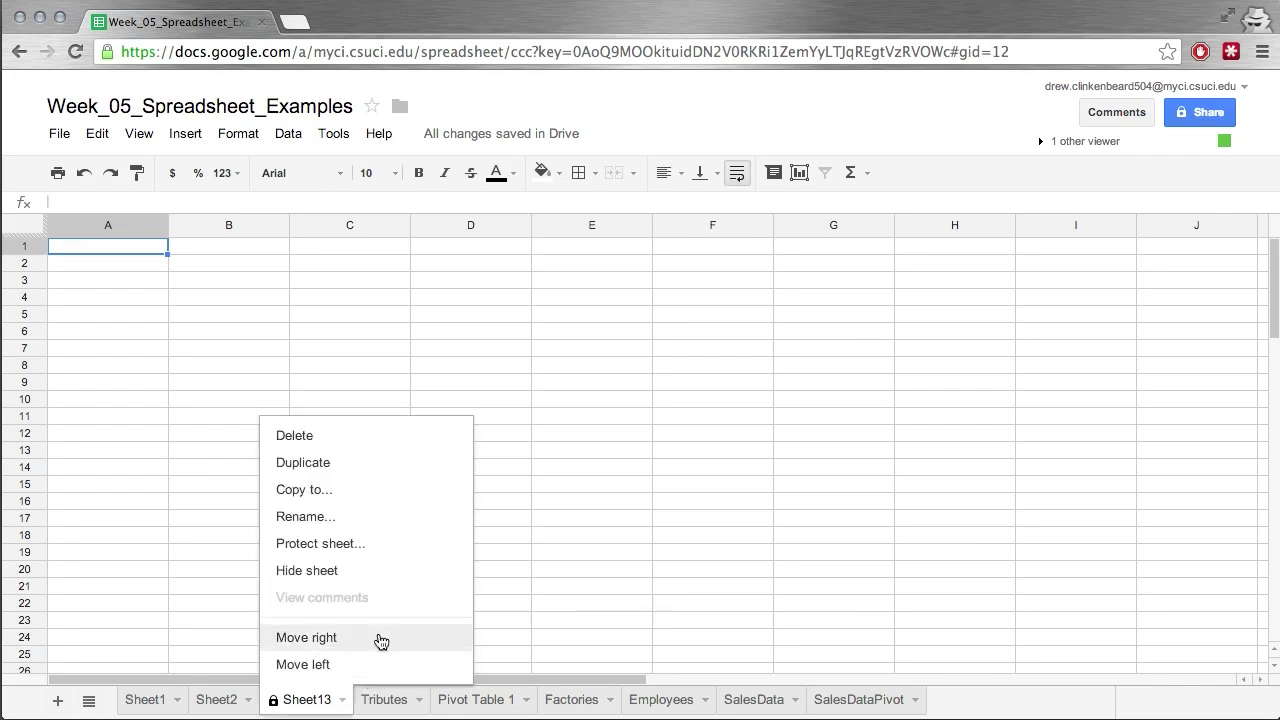
left_click(337, 572)
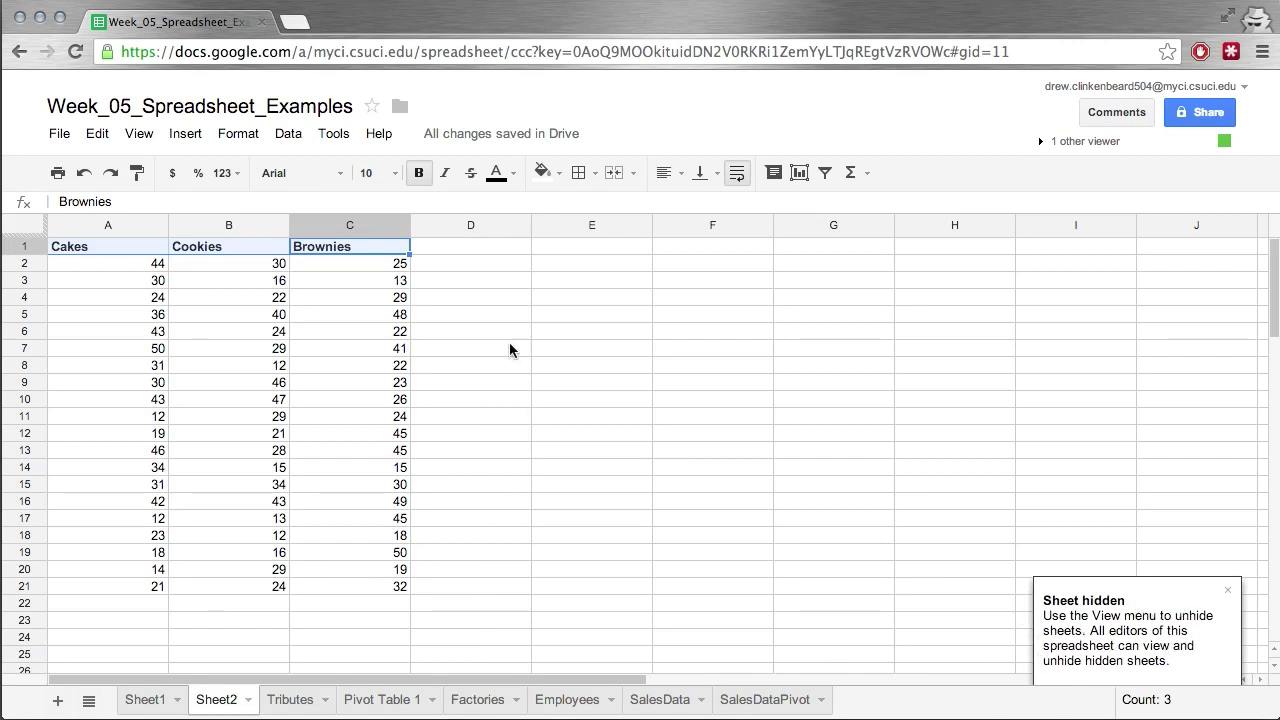
left_click(138, 137)
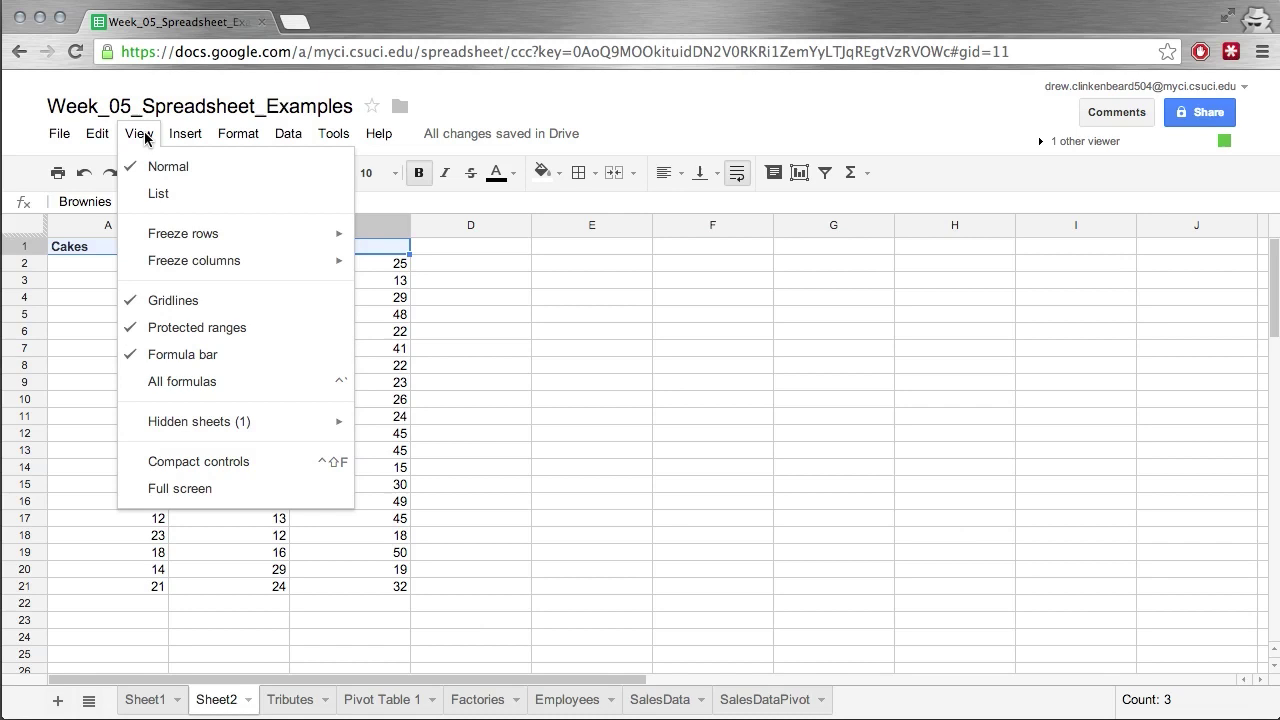
mouse_move(216, 426)
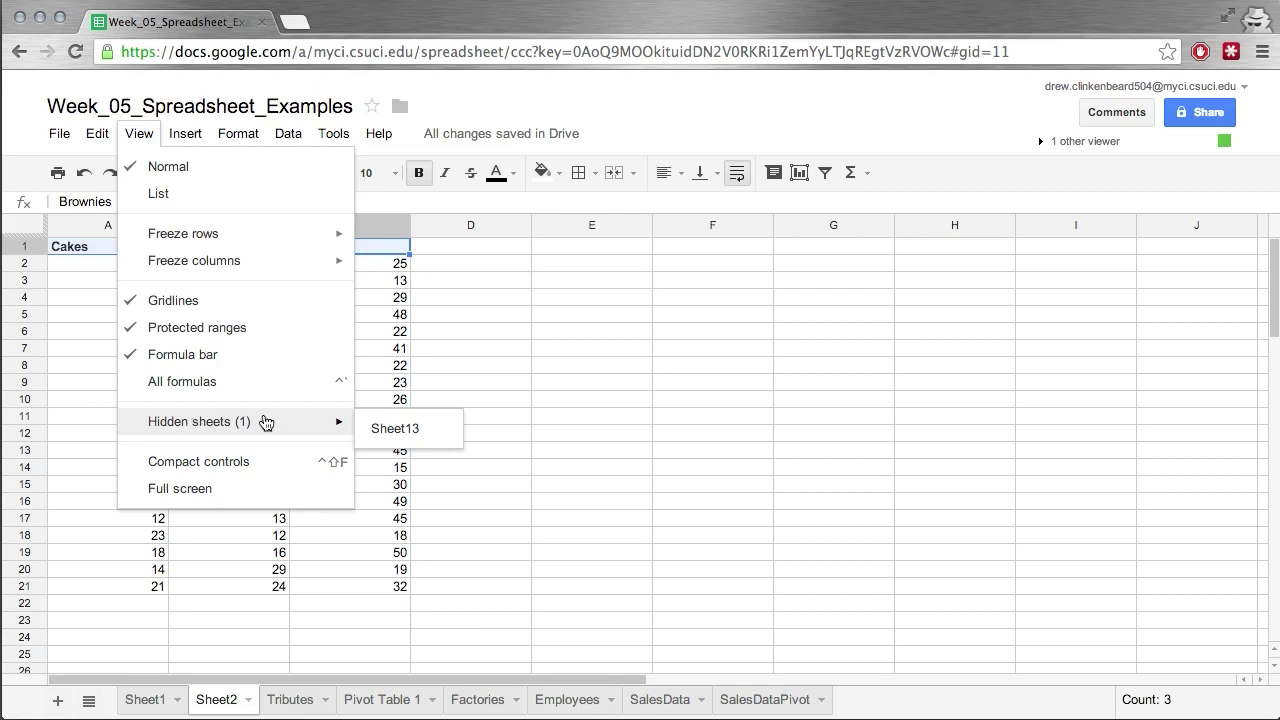
left_click(392, 428)
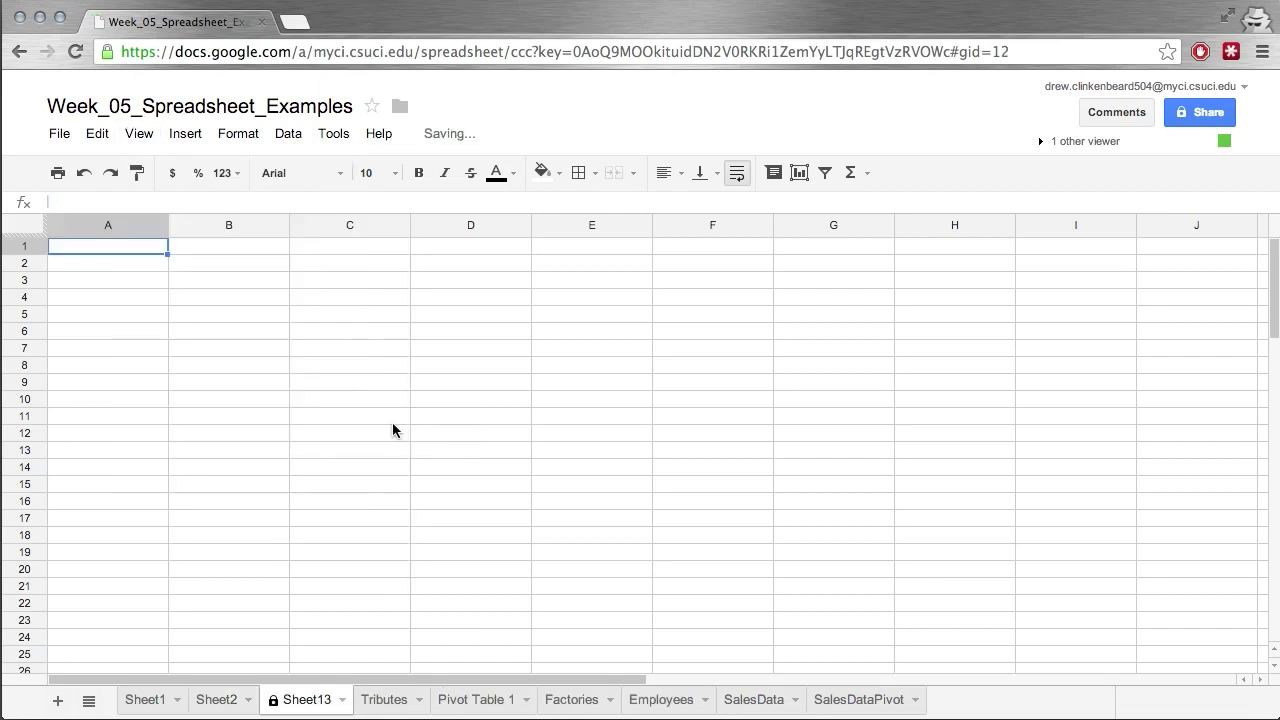
Delete Sheet13 from the workbook and confirm the deletion.
left_click(342, 700)
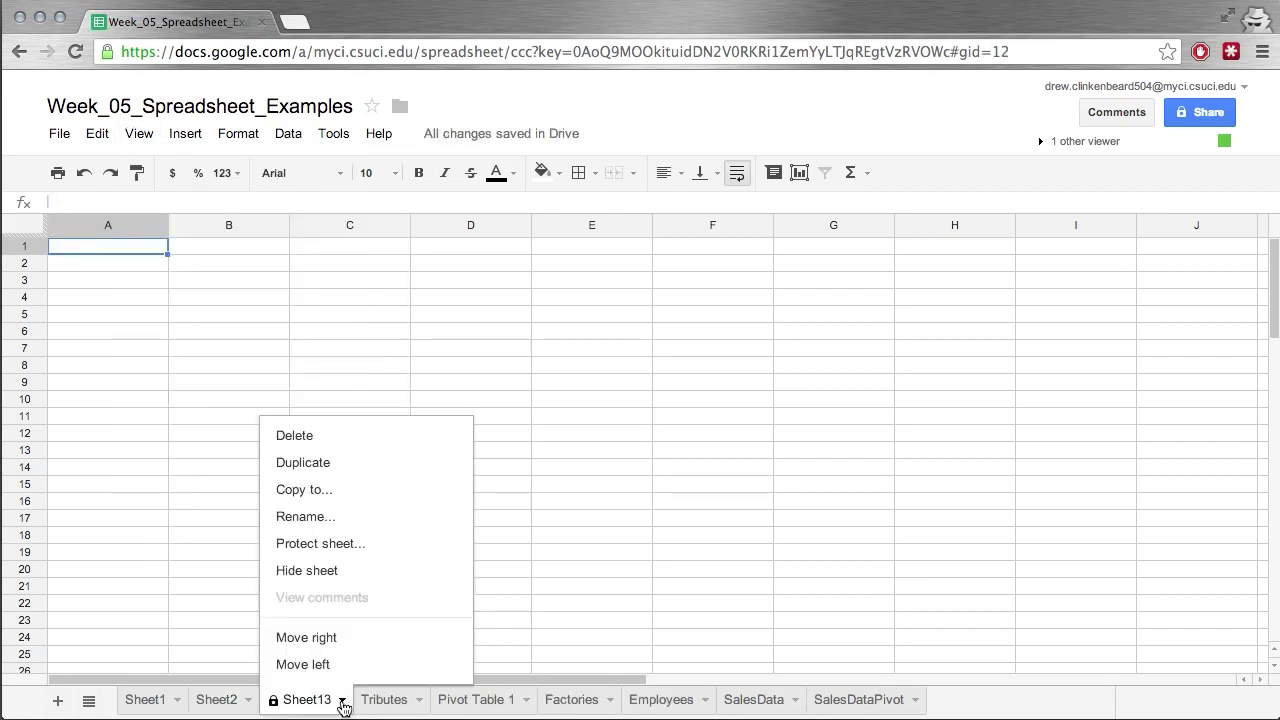
left_click(305, 438)
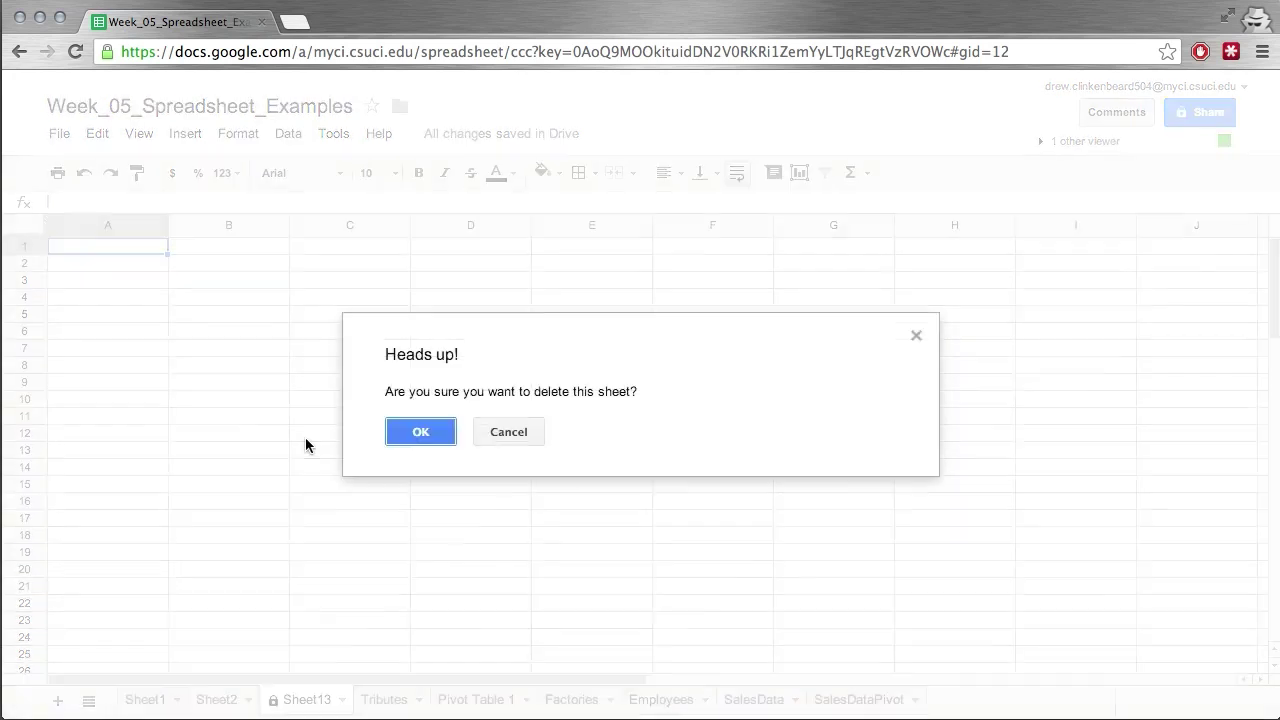
left_click(418, 431)
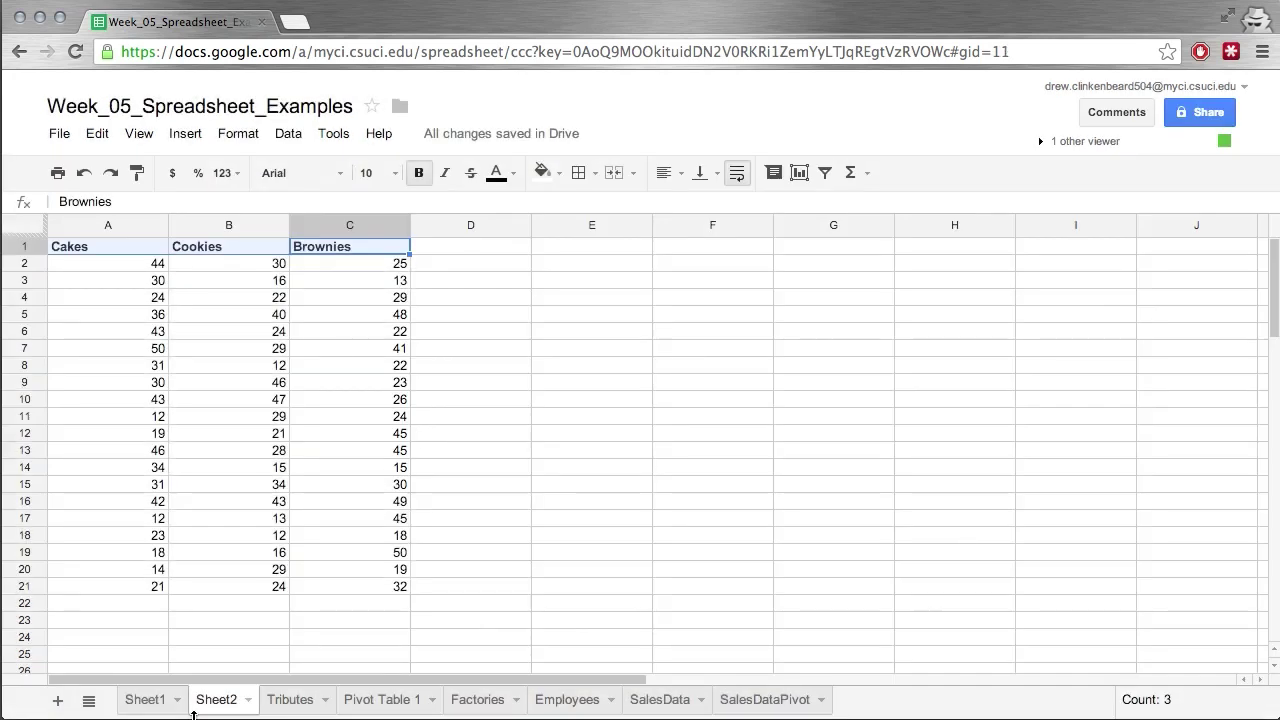
left_click(147, 704)
left_click(210, 703)
left_click(147, 704)
left_click(210, 700)
left_click(158, 706)
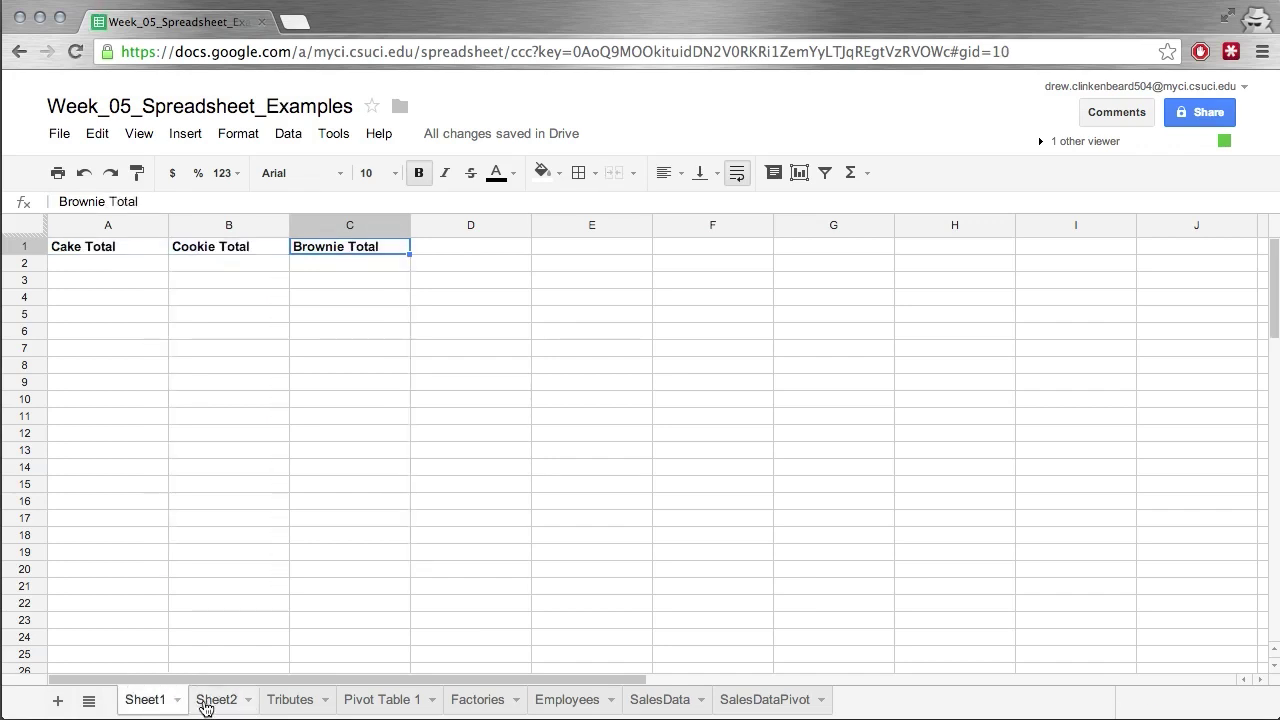
Rename Sheet2 as Desserts.
left_click(205, 707)
left_click(248, 699)
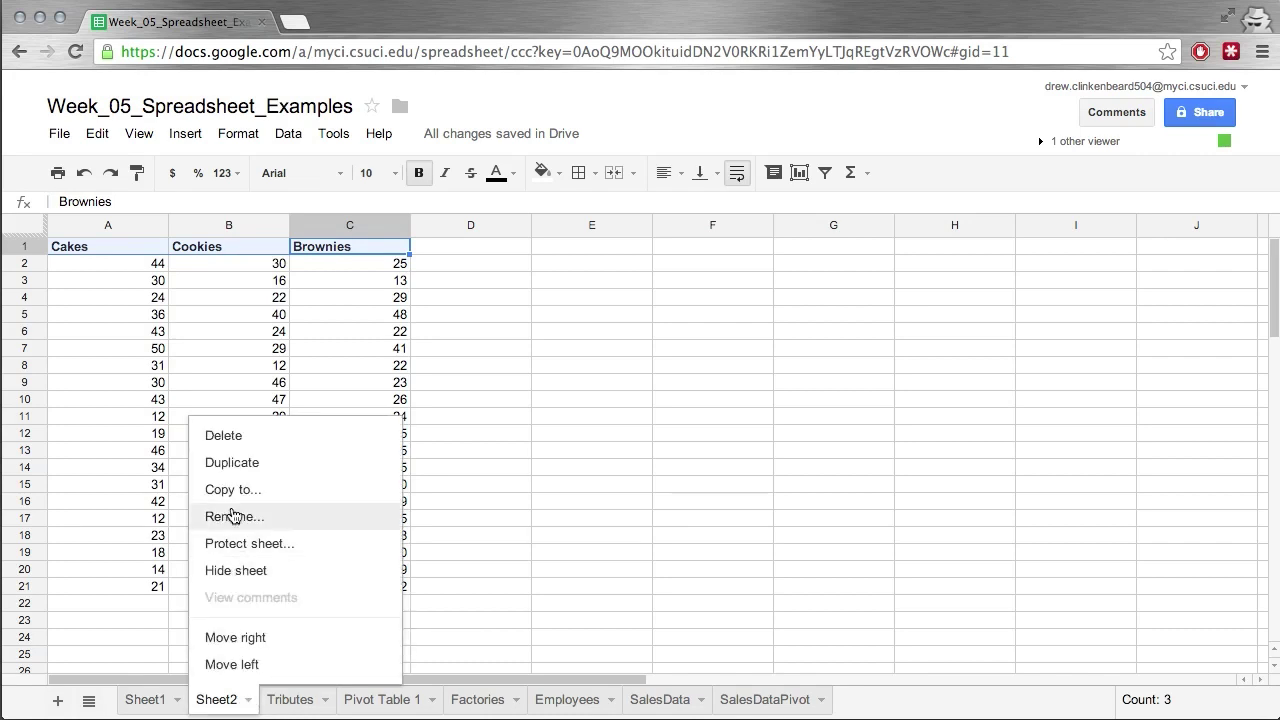
left_click(238, 517)
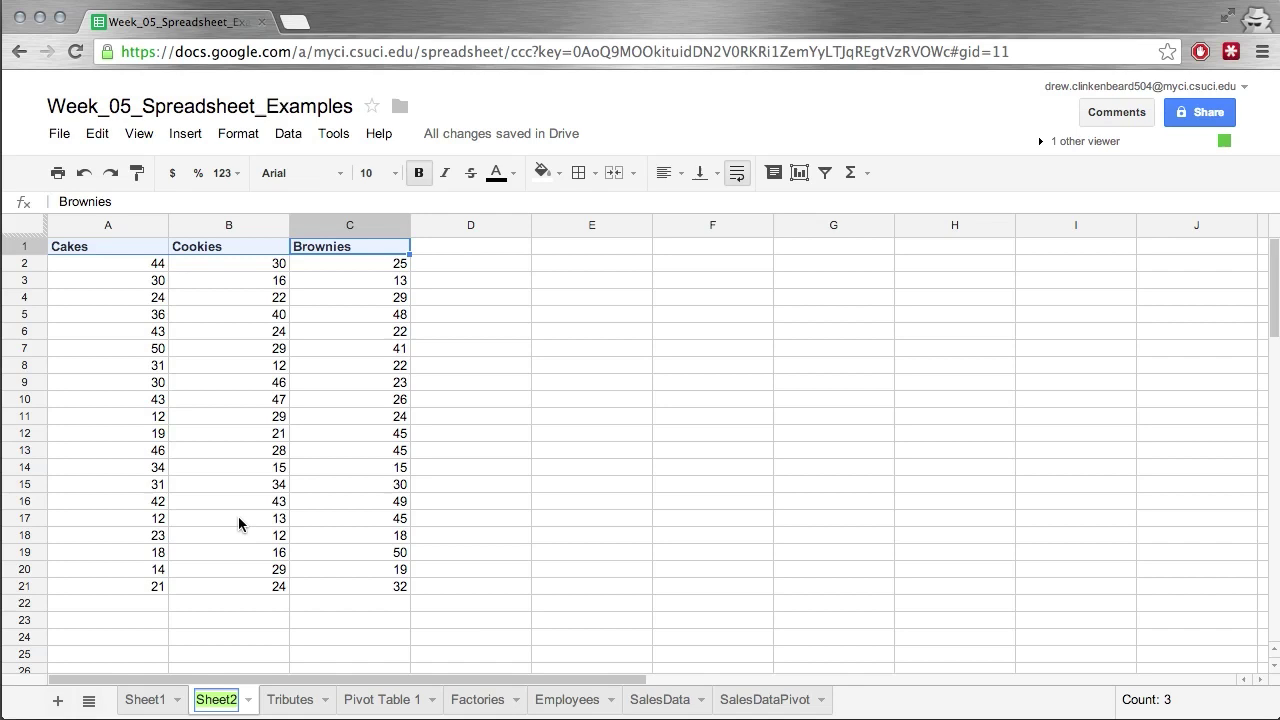
key("BackSpace")
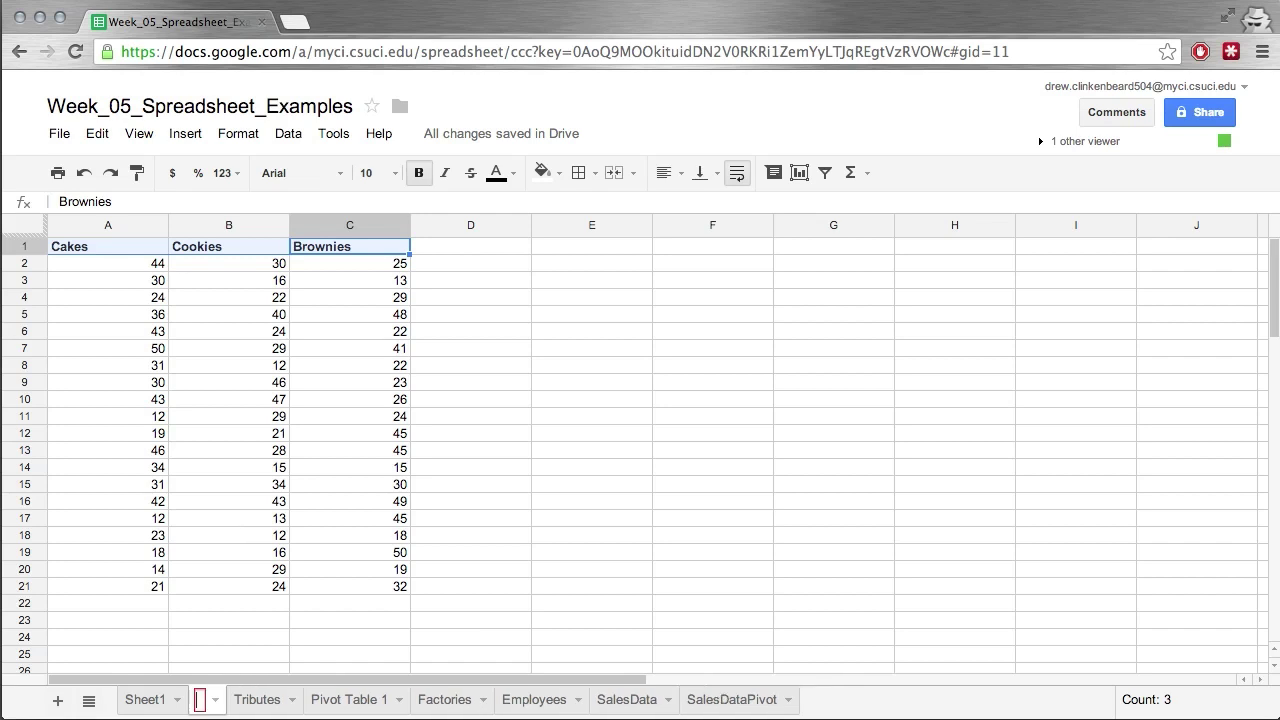
type("Desserts")
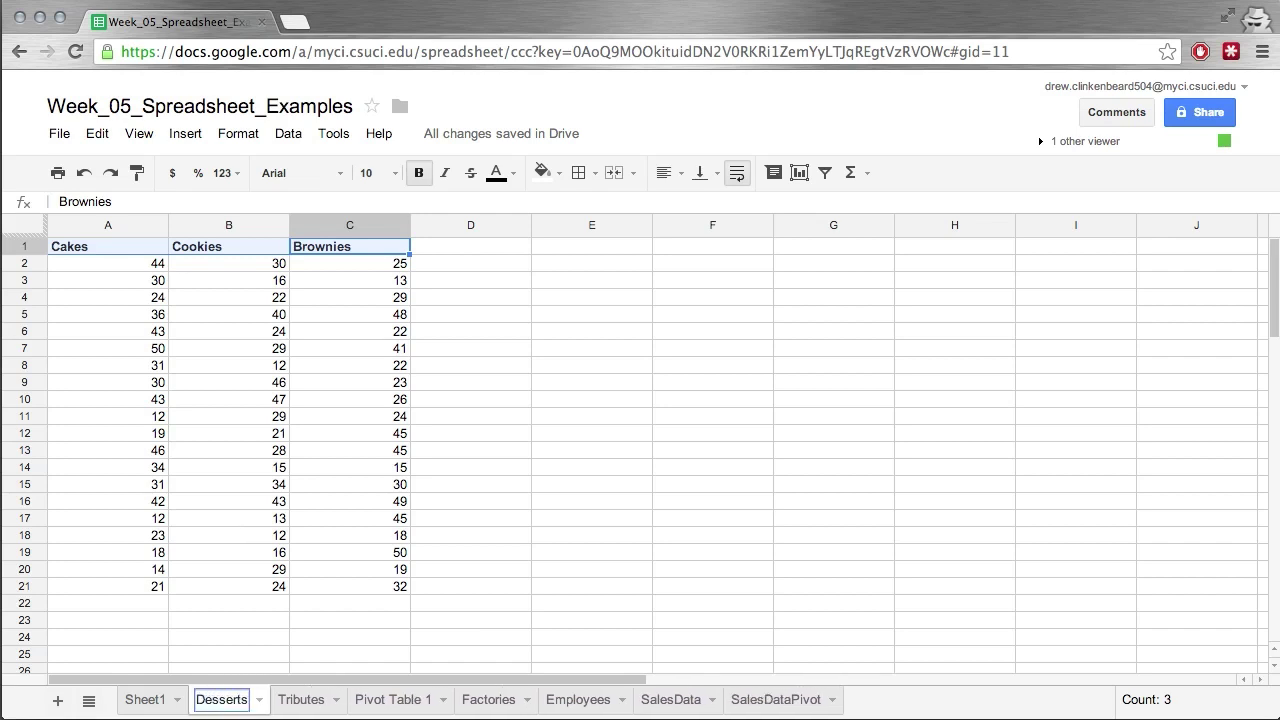
key("Return")
Rename Sheet1 as DessertTotals.
left_click(163, 705)
left_click(177, 699)
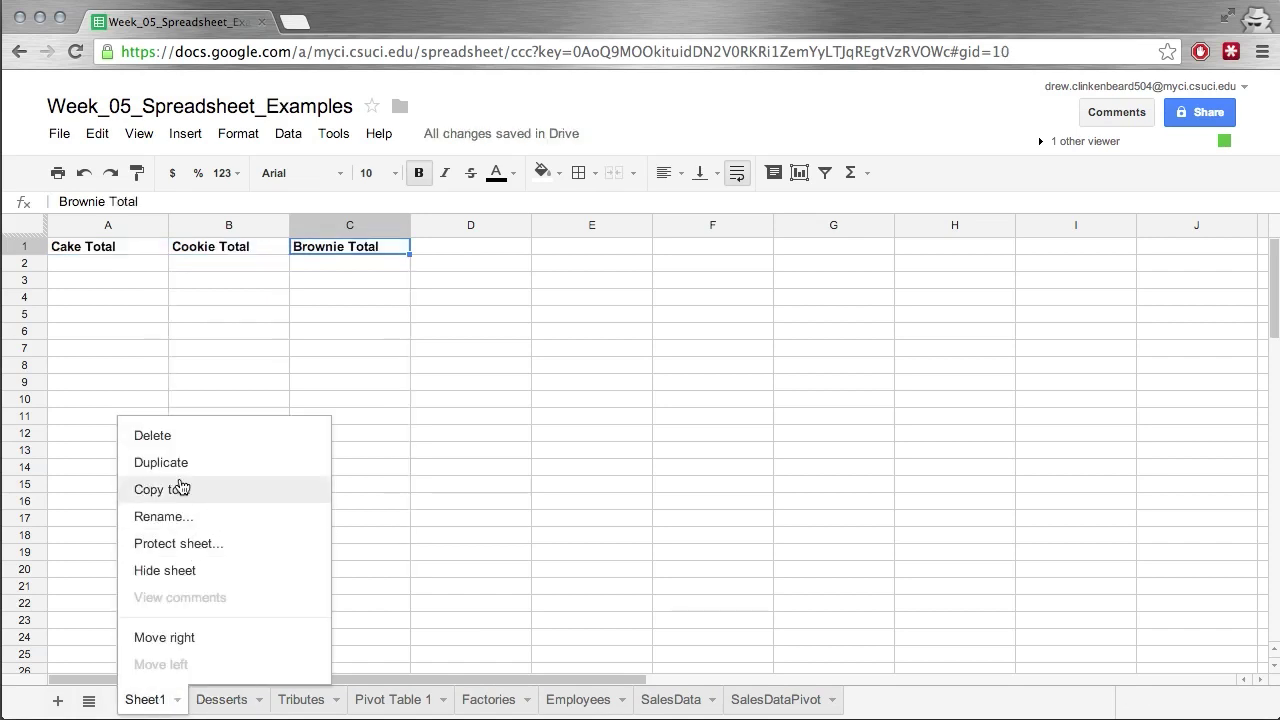
left_click(164, 516)
type("Dessert")
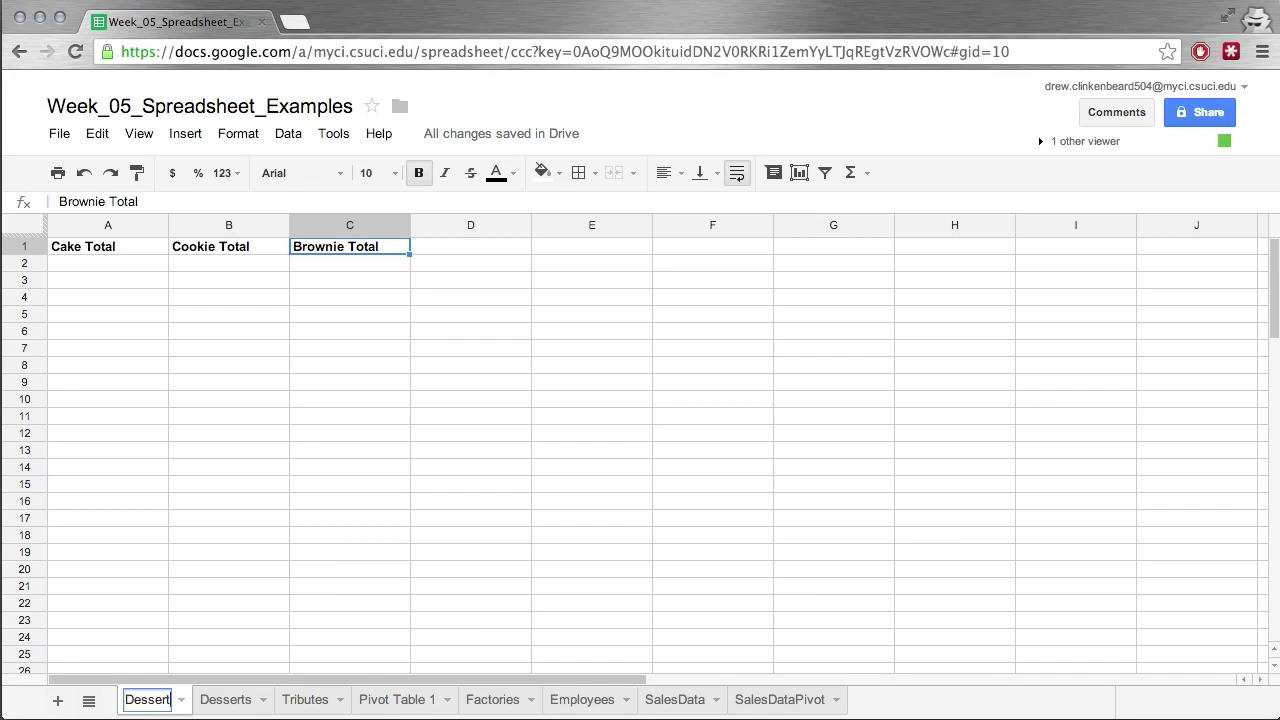
type("Totals")
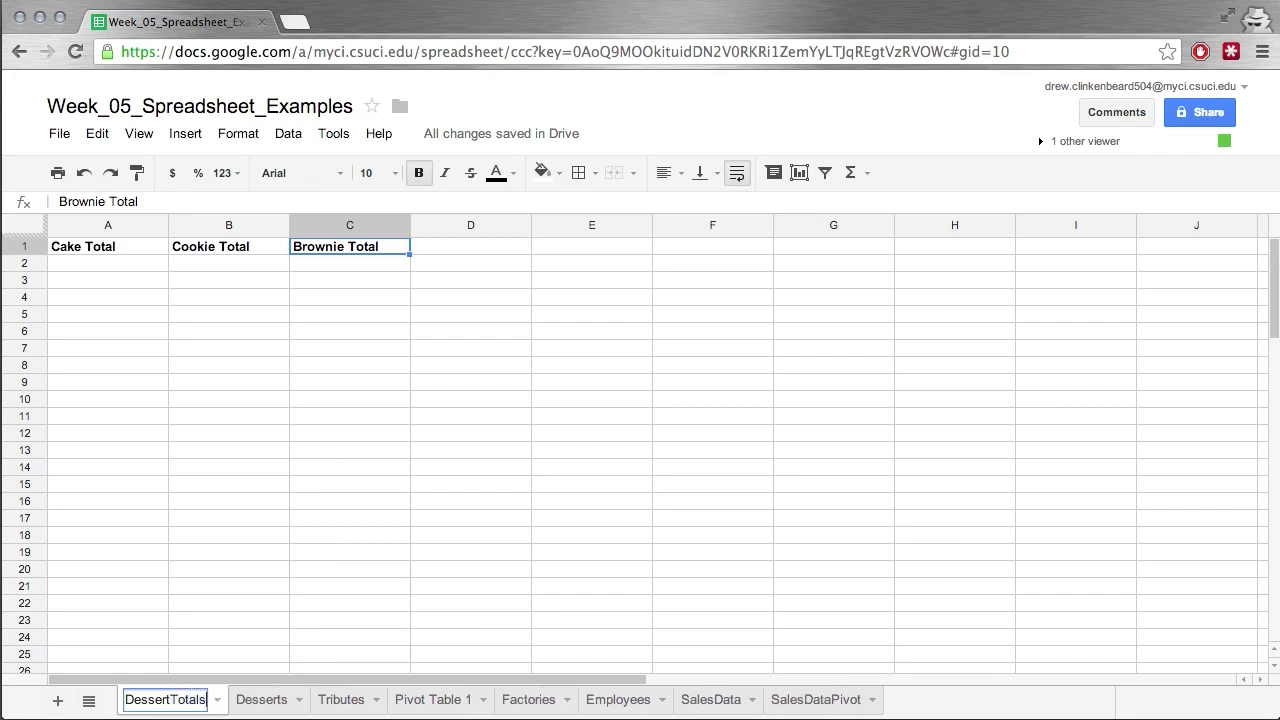
key("Return")
Switch back and forth between the DessertTotals and Desserts sheets to compare their columns, ending on cell A2 of DessertTotals.
left_click(258, 700)
left_click(171, 697)
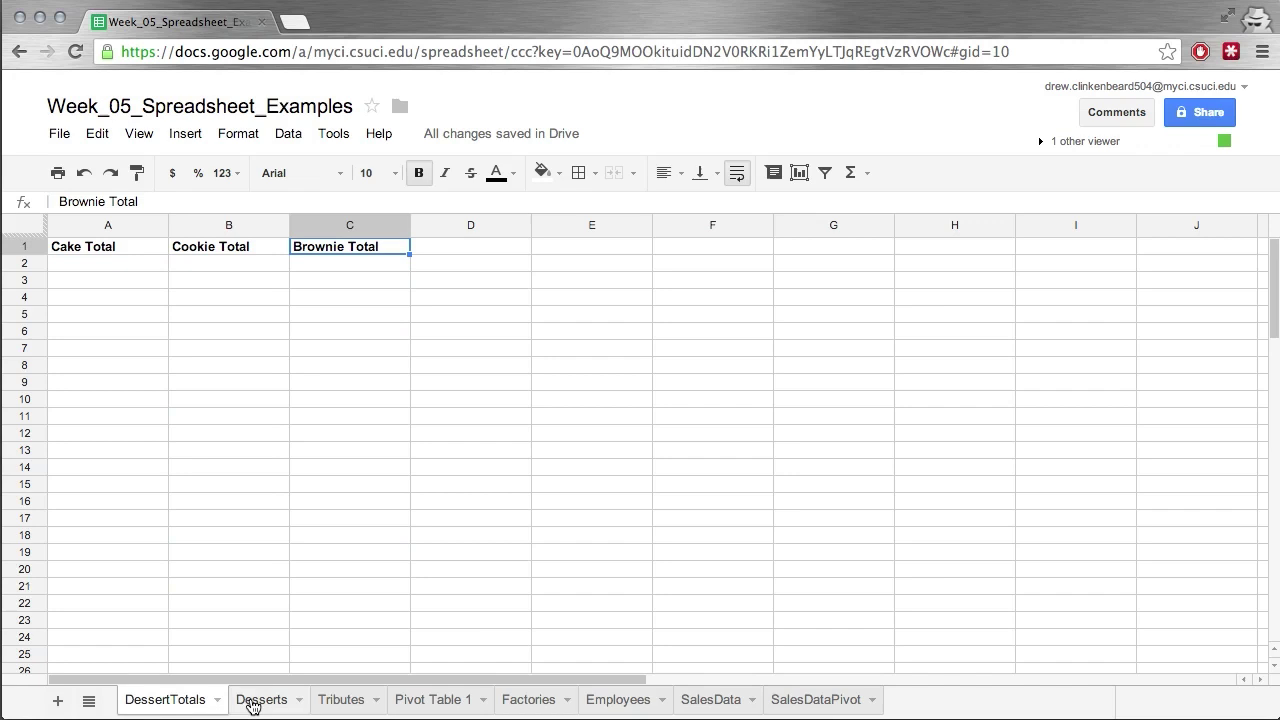
left_click(252, 704)
left_click(180, 704)
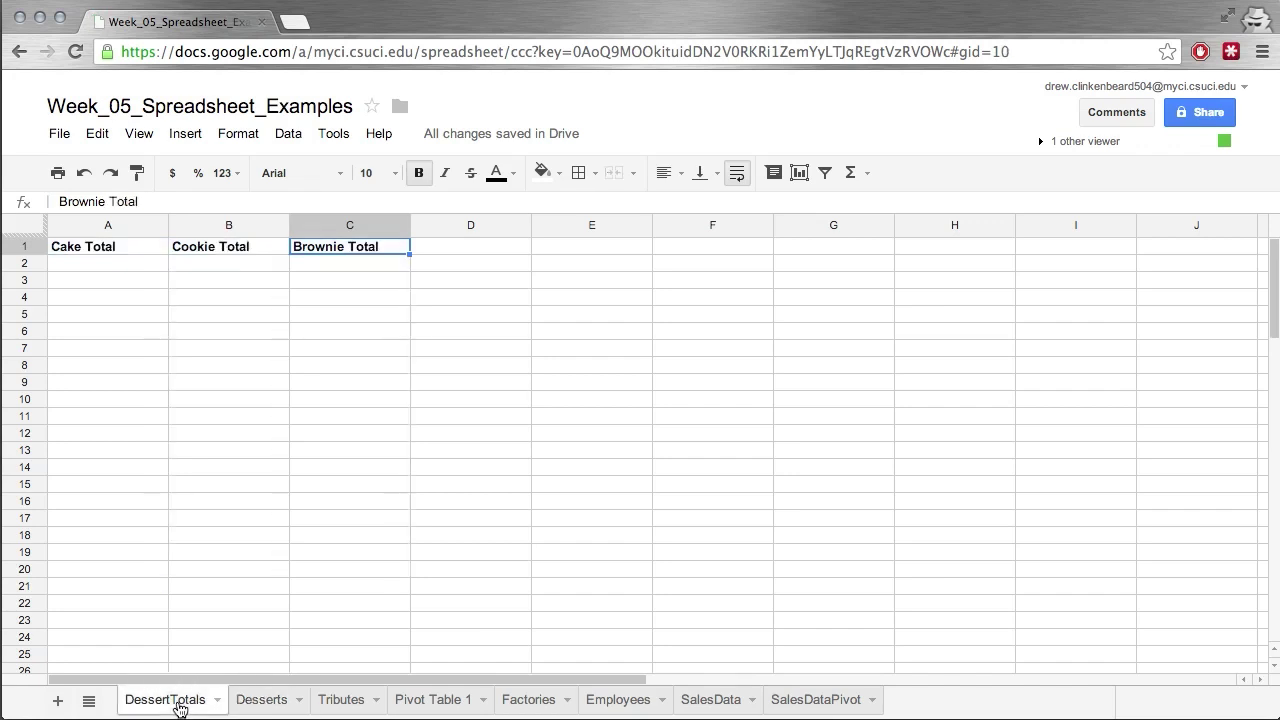
left_click(250, 702)
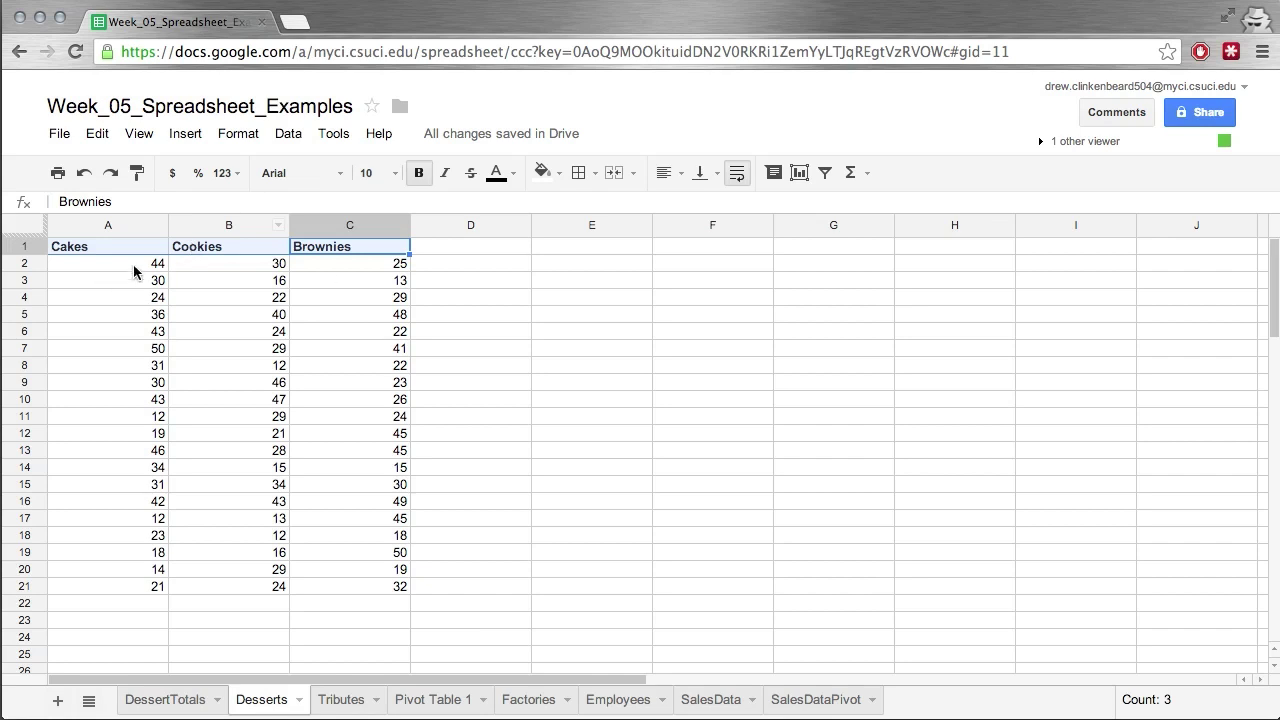
left_click(166, 699)
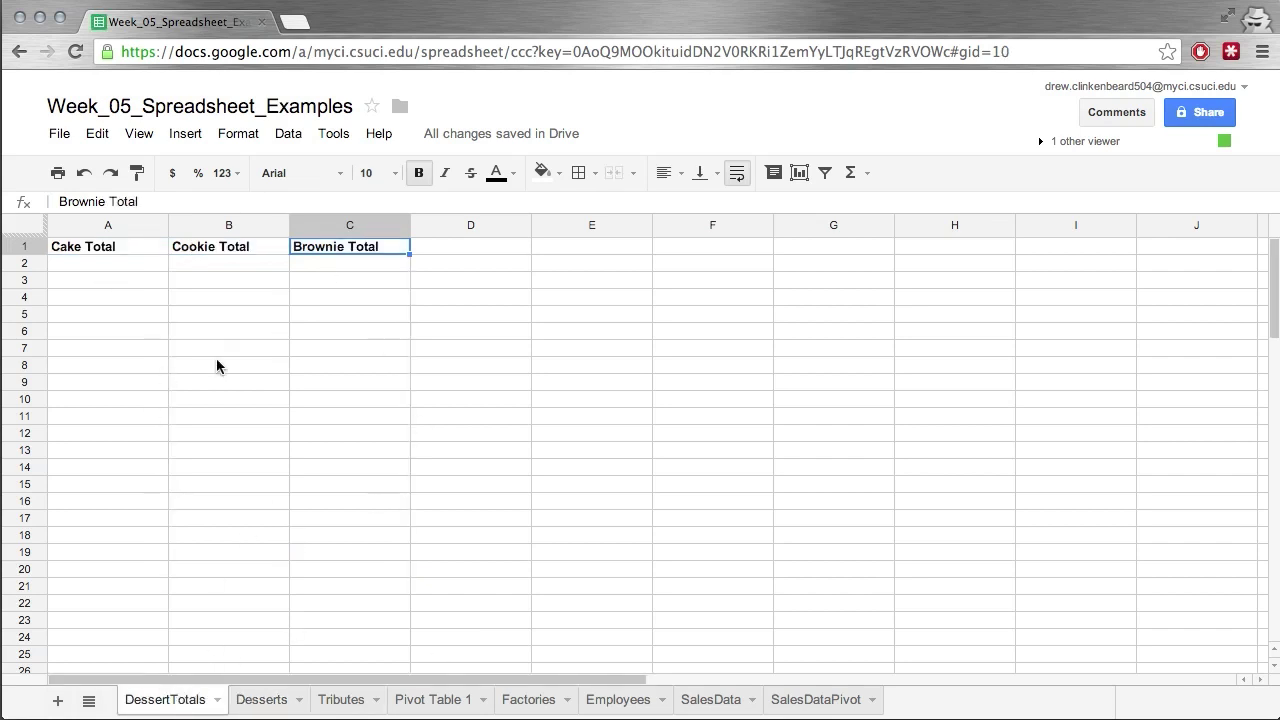
left_click(106, 265)
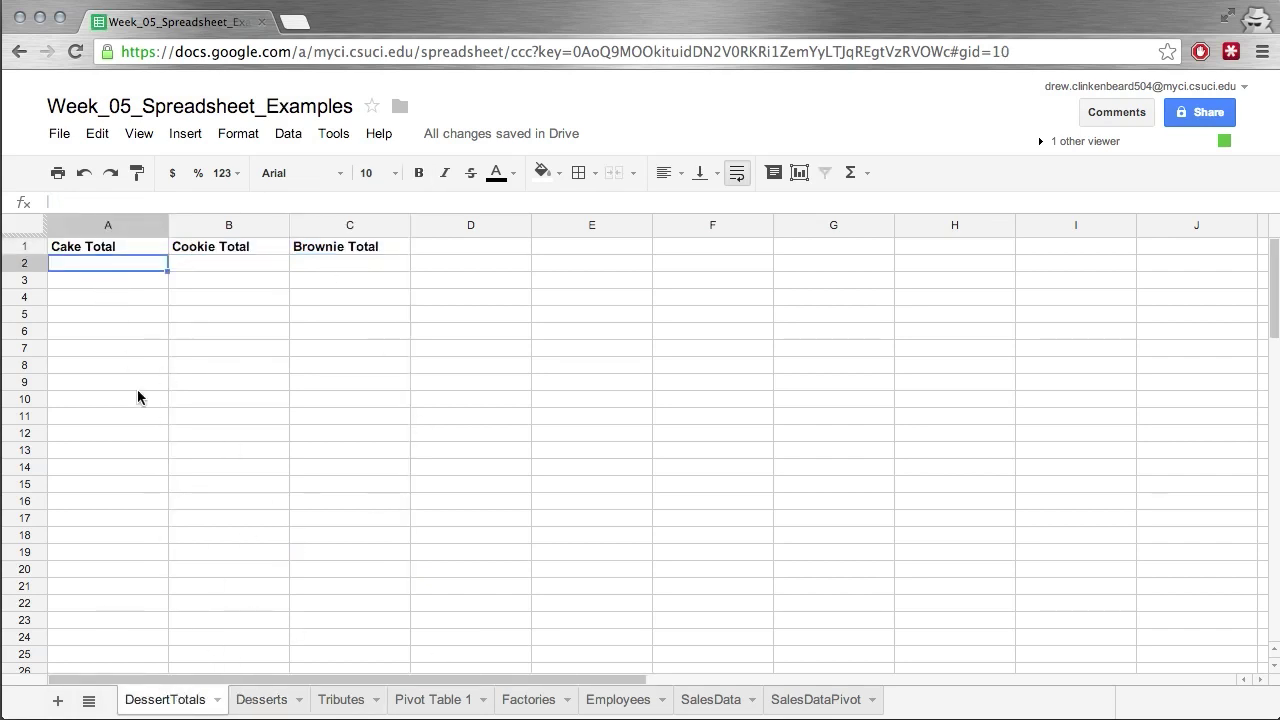
Enter the same-sheet reference =b2 in cell D4 of the Desserts sheet, and undo the entry.
left_click(250, 699)
left_click(486, 297)
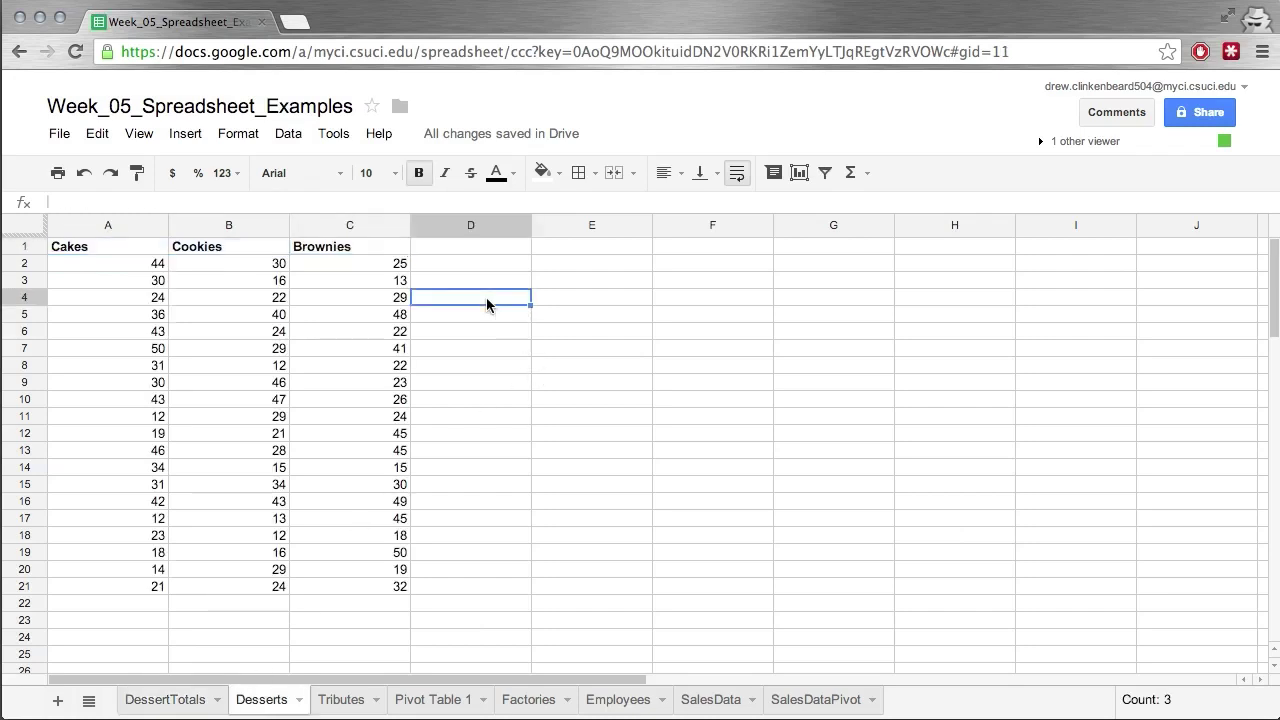
type("=")
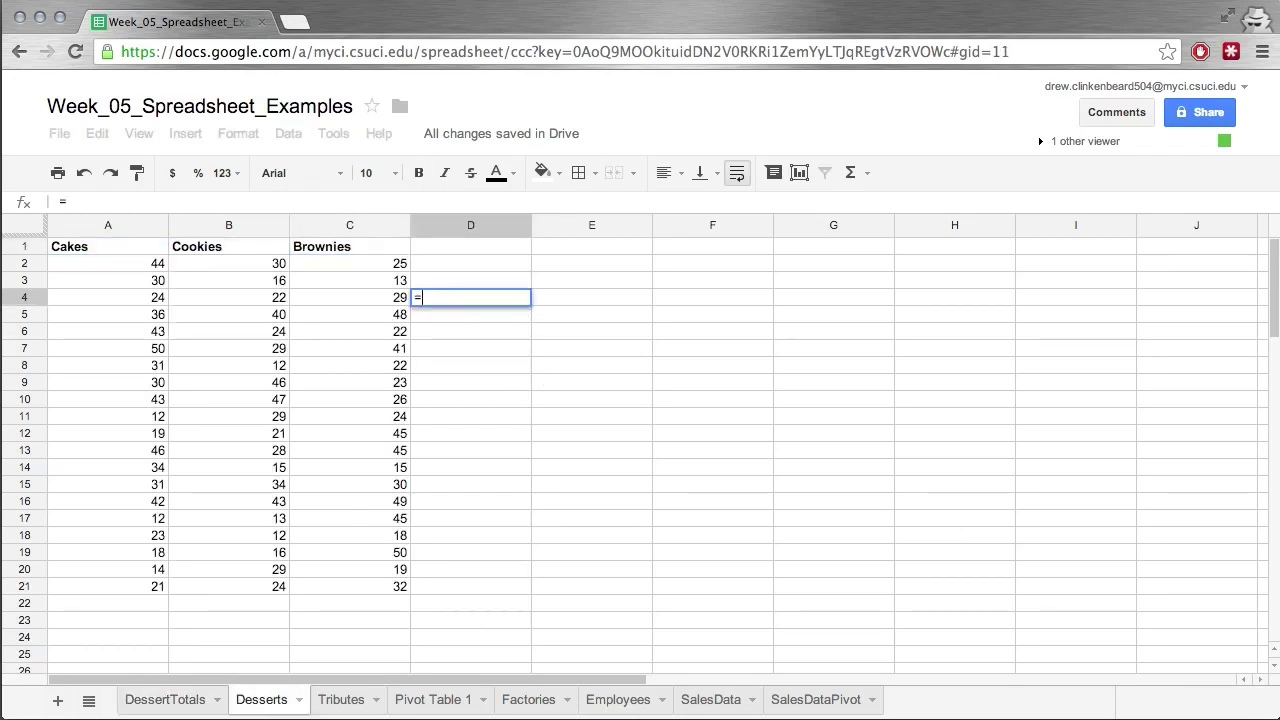
type("b")
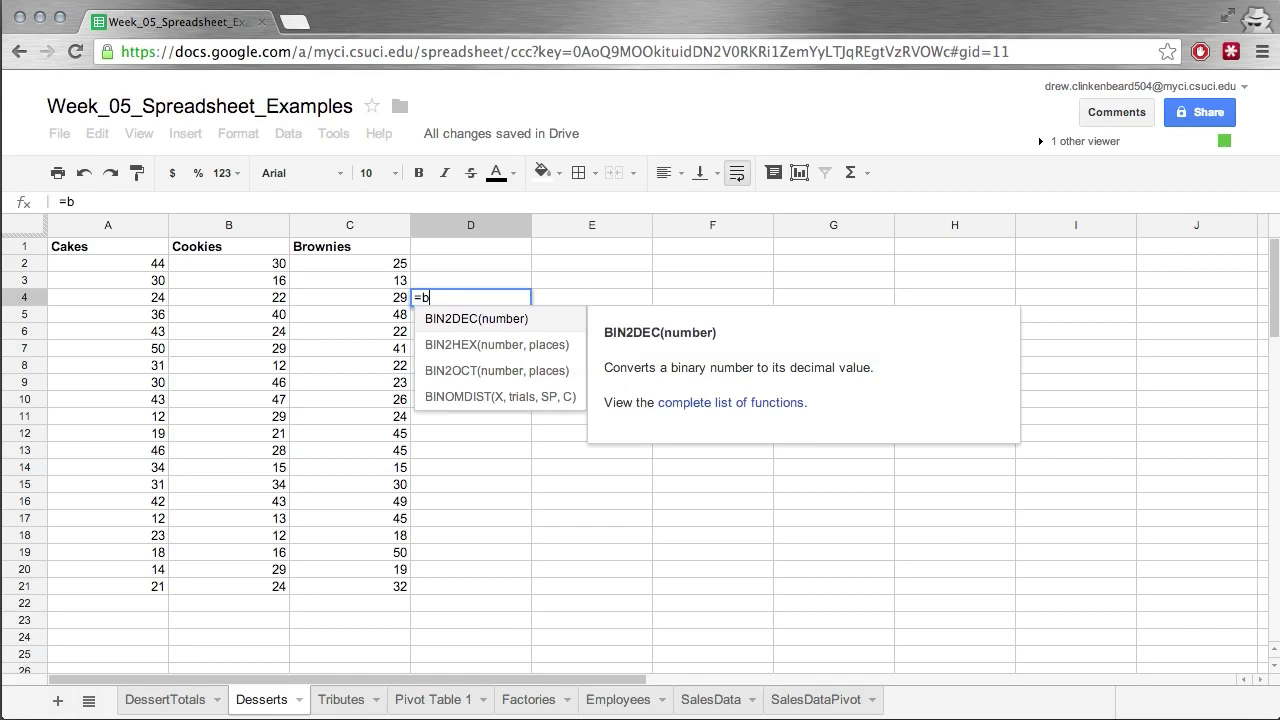
type("2")
key("Return")
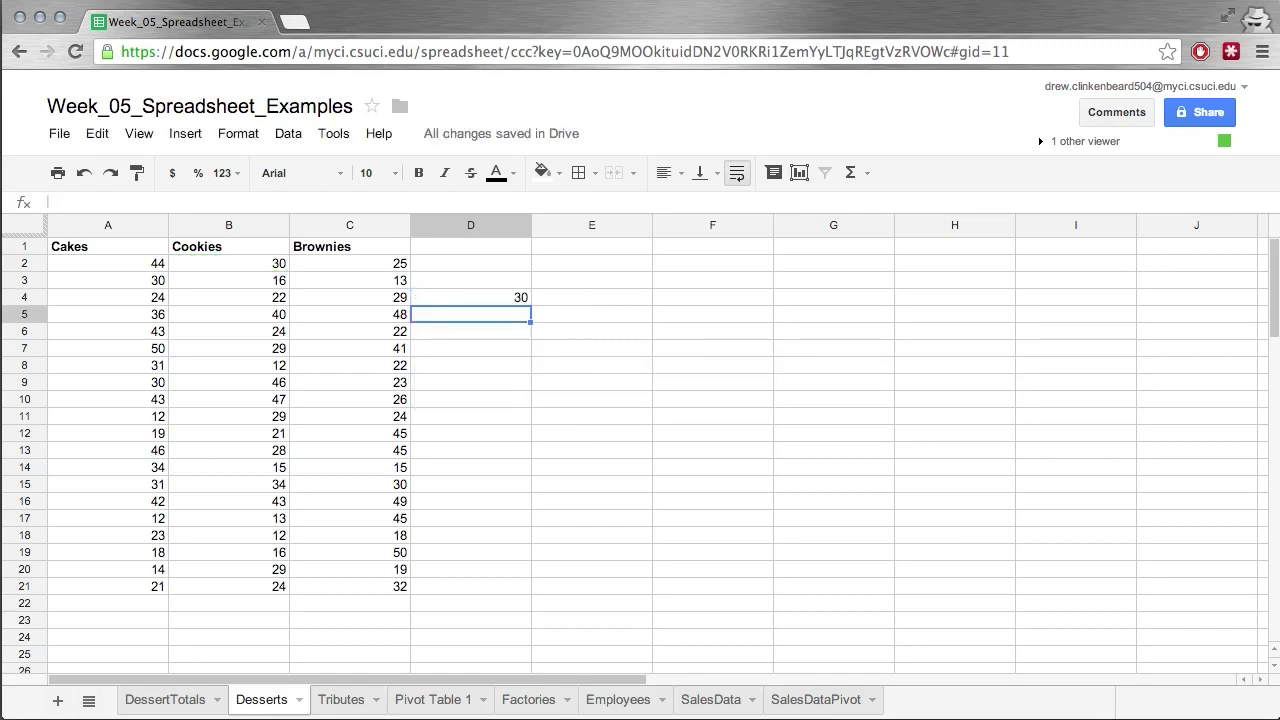
key("ctrl+z")
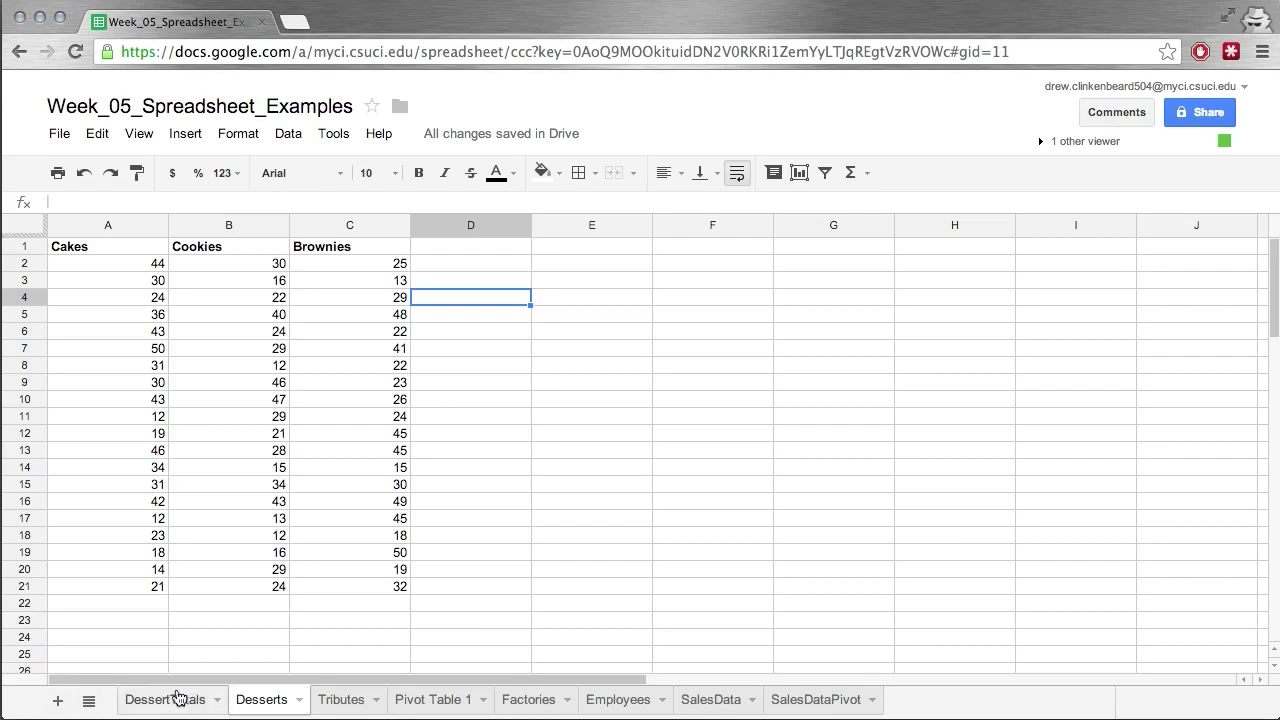
Enter =Desserts!A2 in cell A2 of DessertTotals and check it against the source cell on the Desserts sheet.
left_click(177, 694)
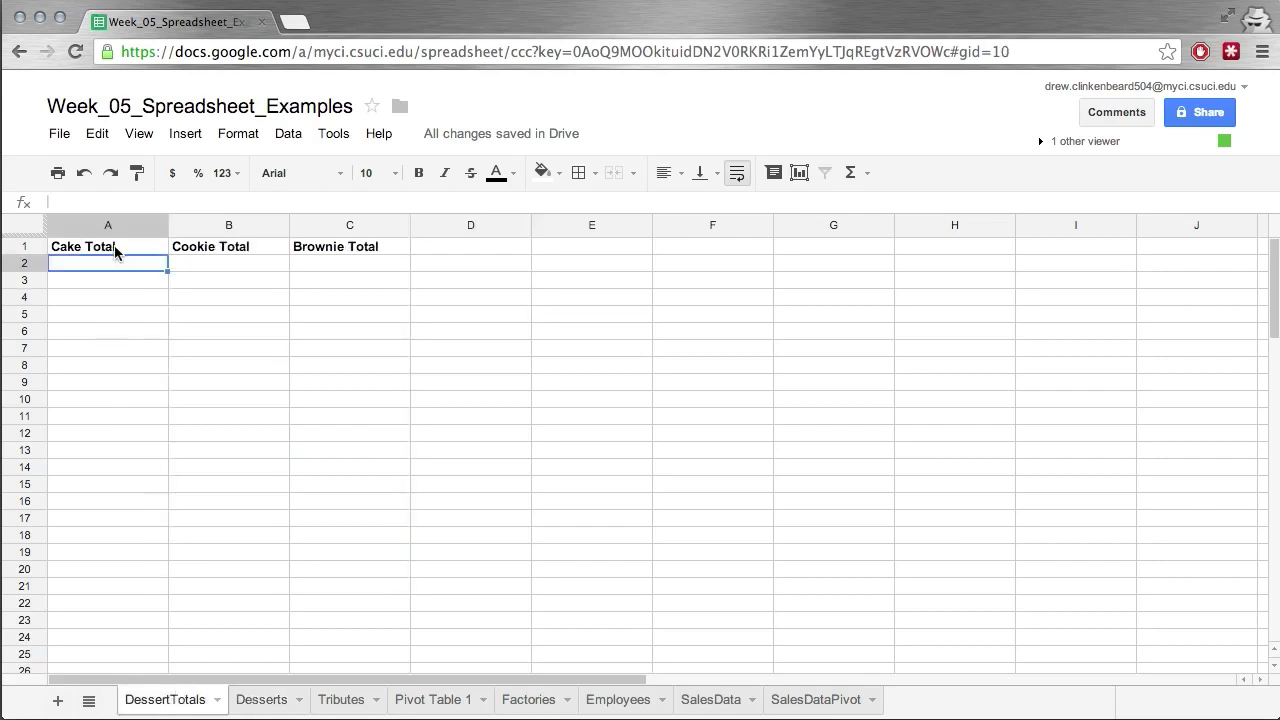
type("=Desserts")
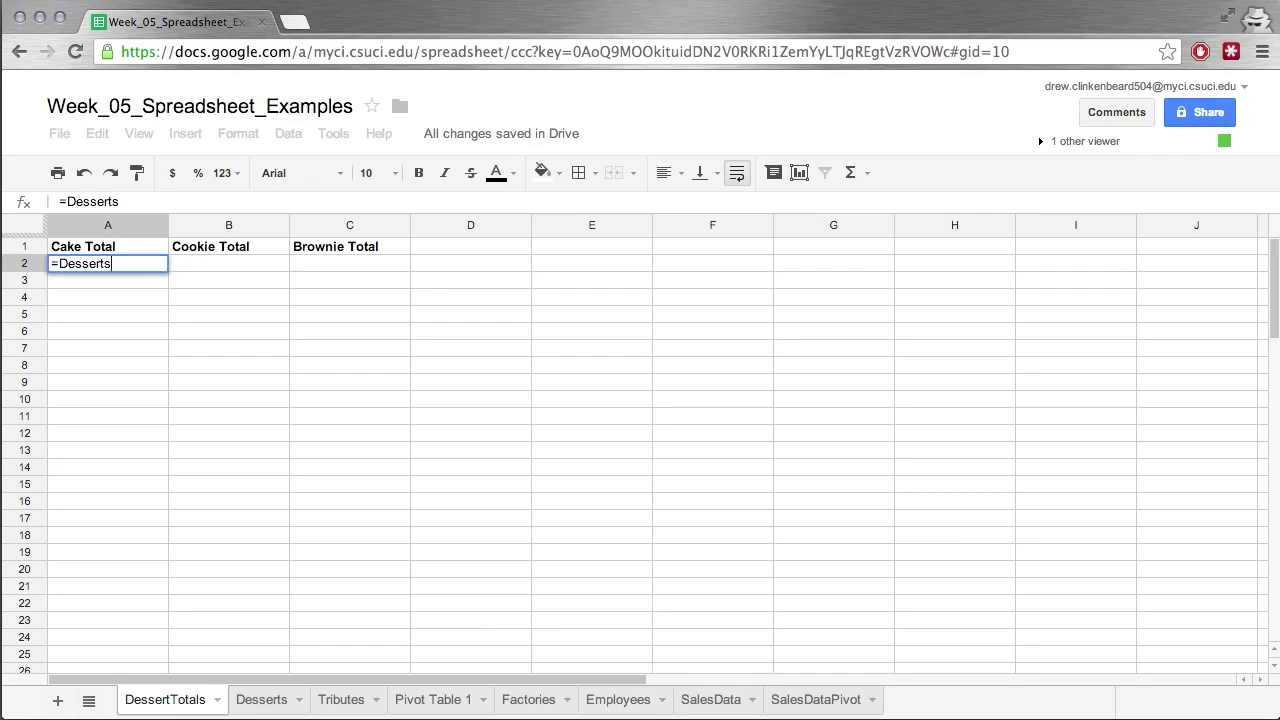
type("!A2")
key("Return")
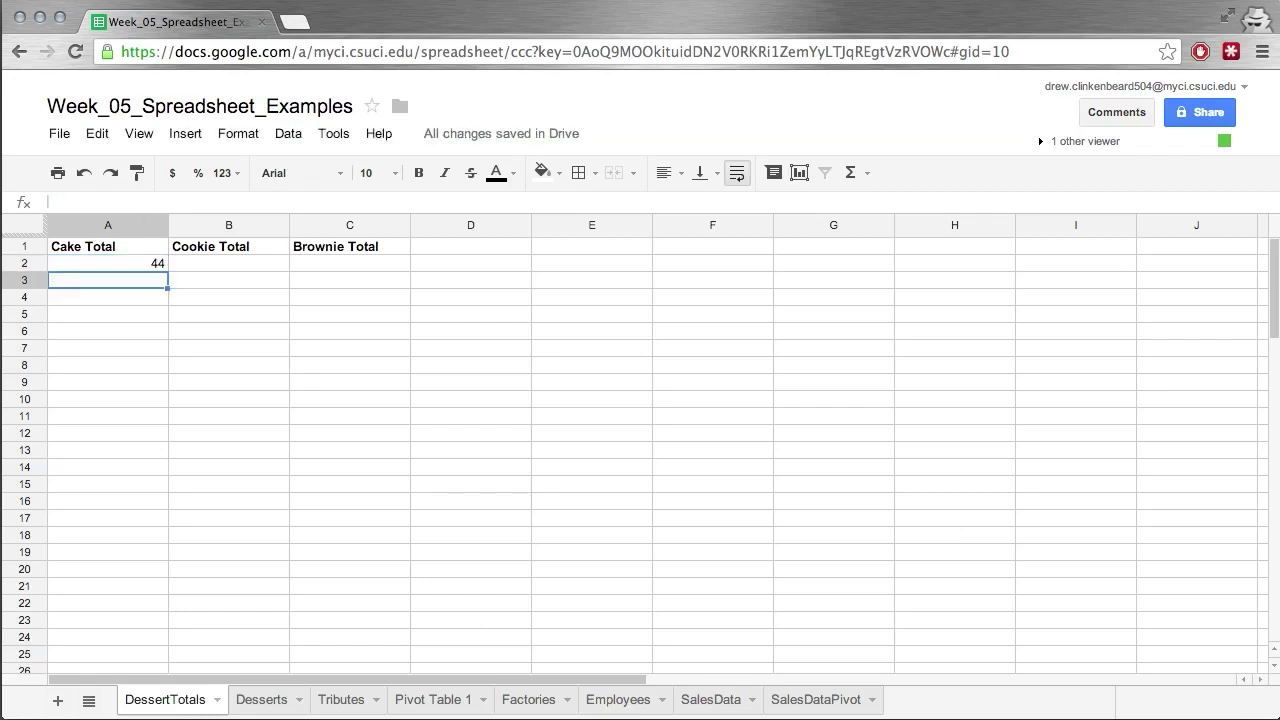
left_click(261, 700)
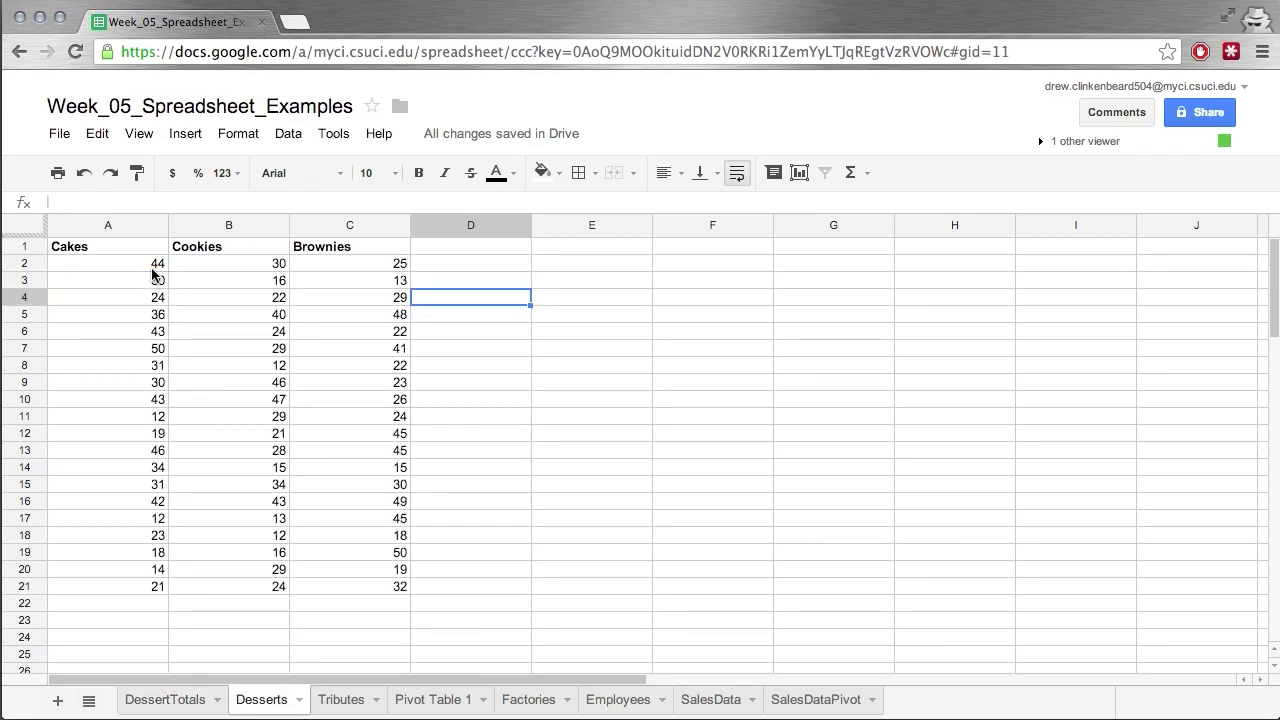
left_click(165, 703)
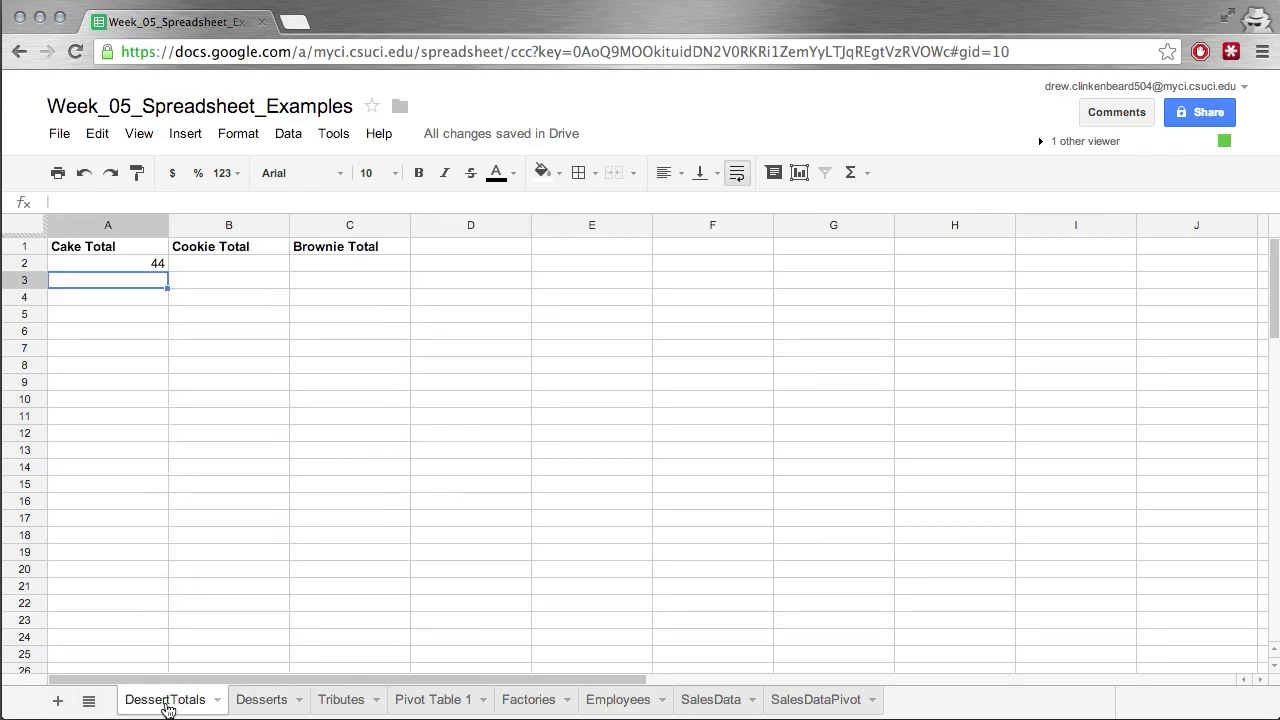
Change the Cake Total formula in cell A2 of DessertTotals to =sum(Desserts!A2:A21).
left_click(145, 263)
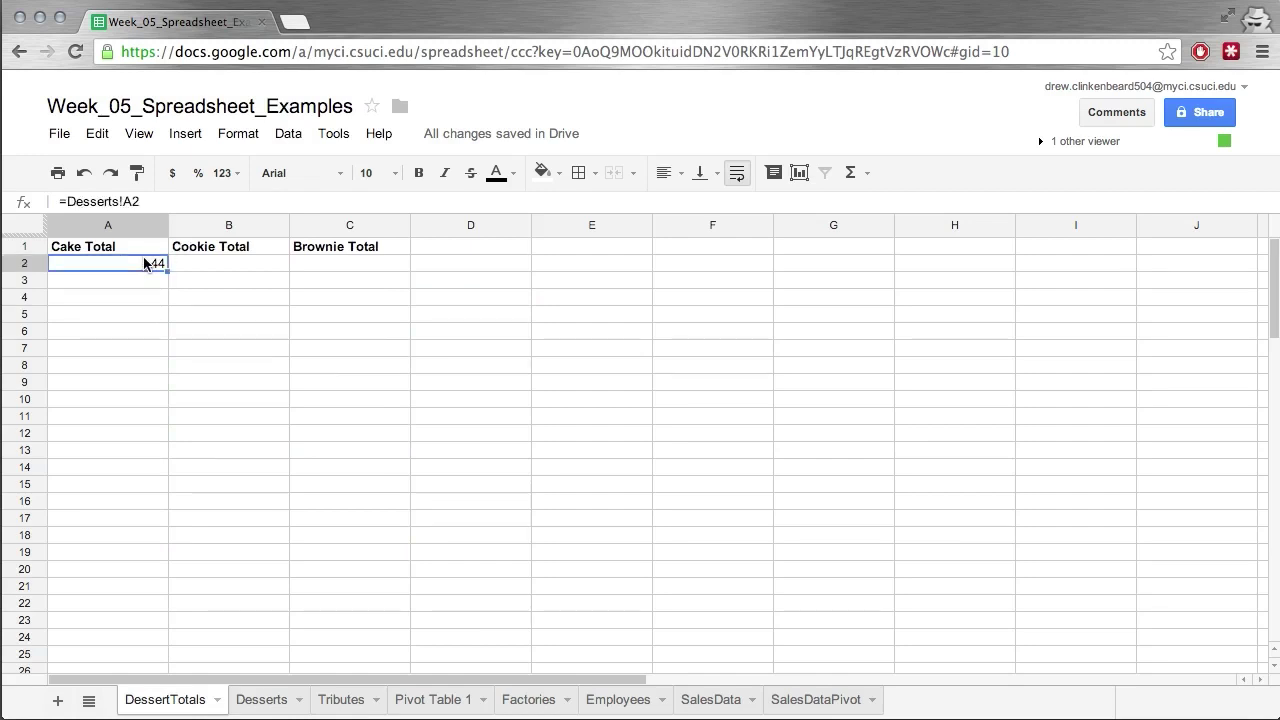
left_click(124, 201)
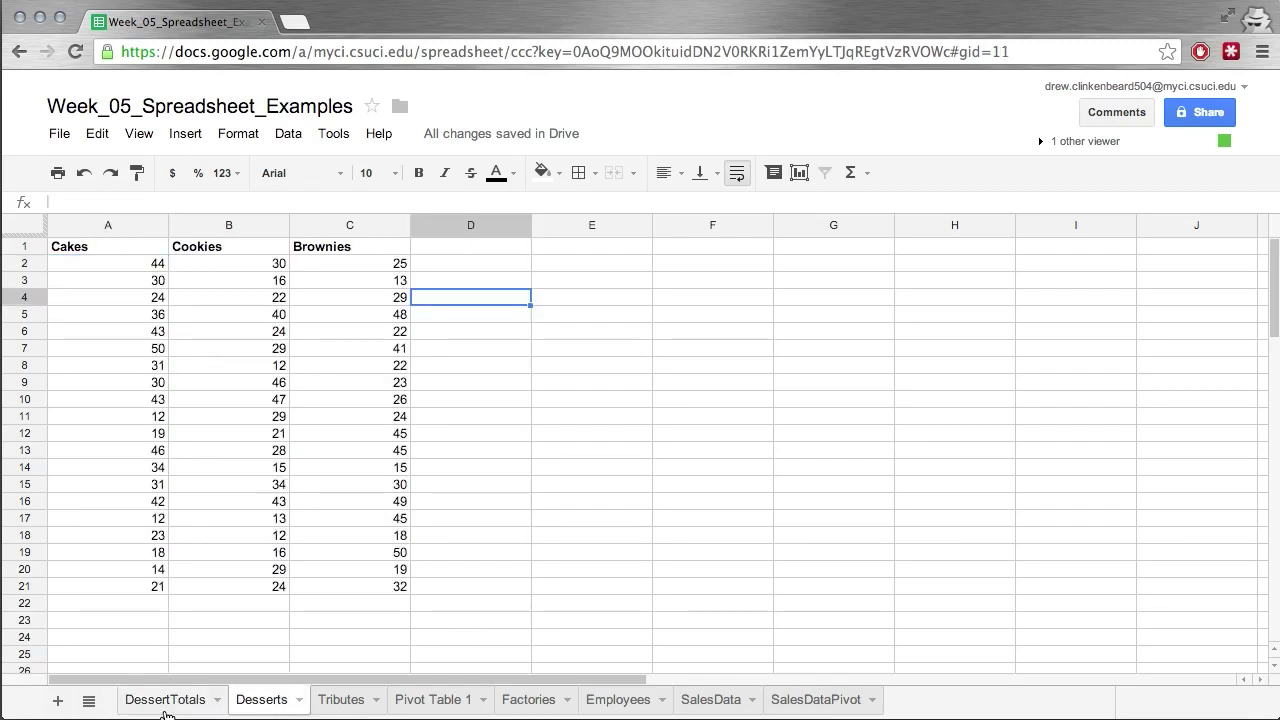
key("Escape")
left_click(66, 201)
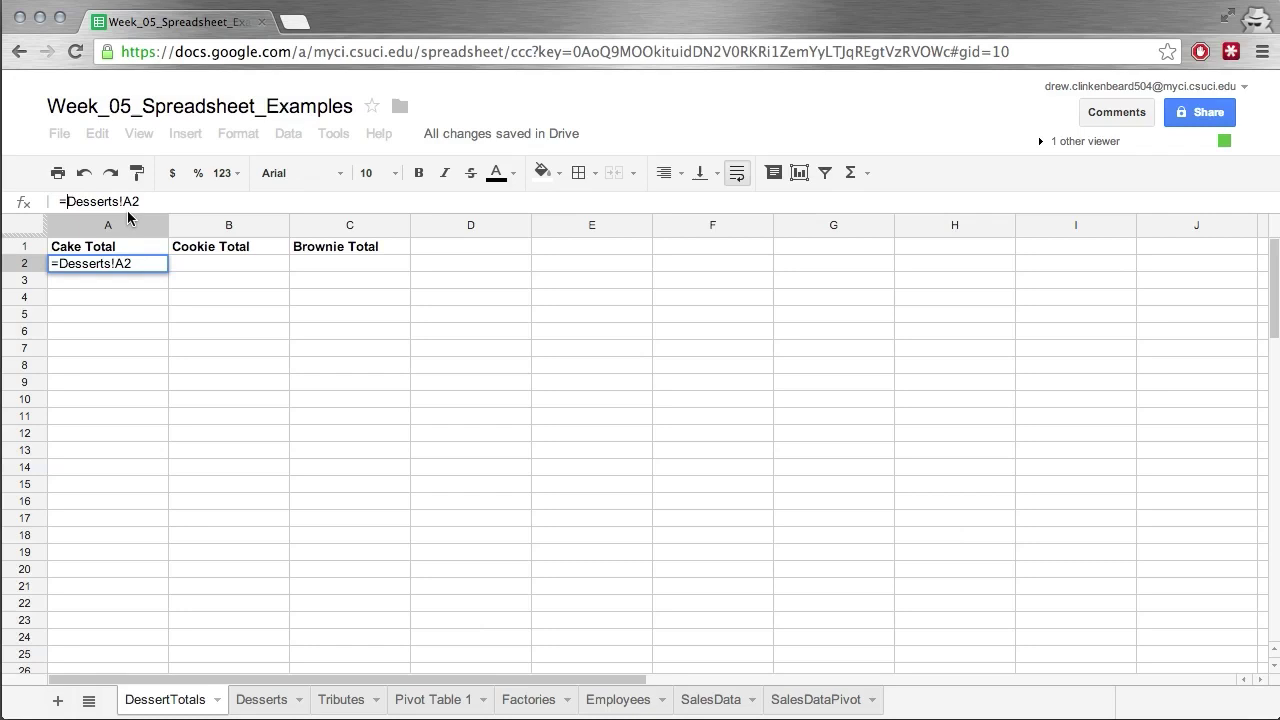
type("sum(")
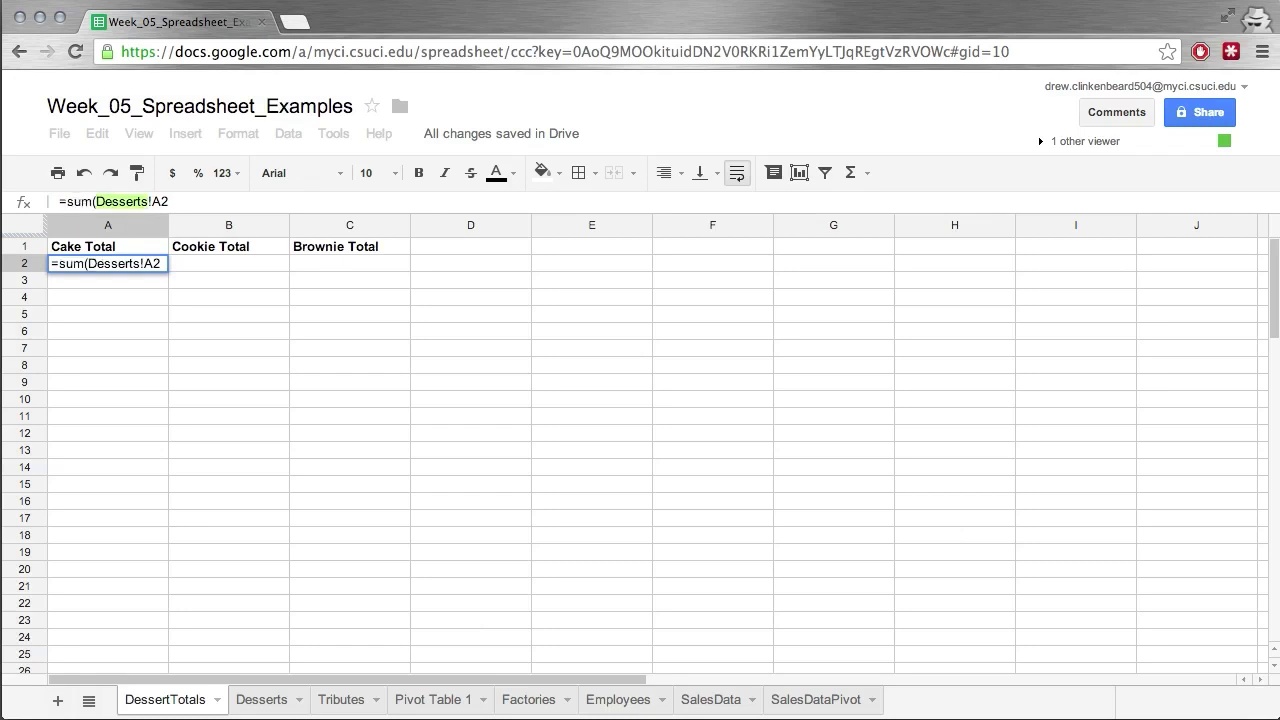
key("shift+Right")
key("shift+Right")
key("shift+Right")
key("shift+Right")
key("shift+Right")
key("shift+Right")
key("shift+Right")
key("shift+Right")
key("shift+Right")
key("shift+Right")
key("Right")
type(":A2")
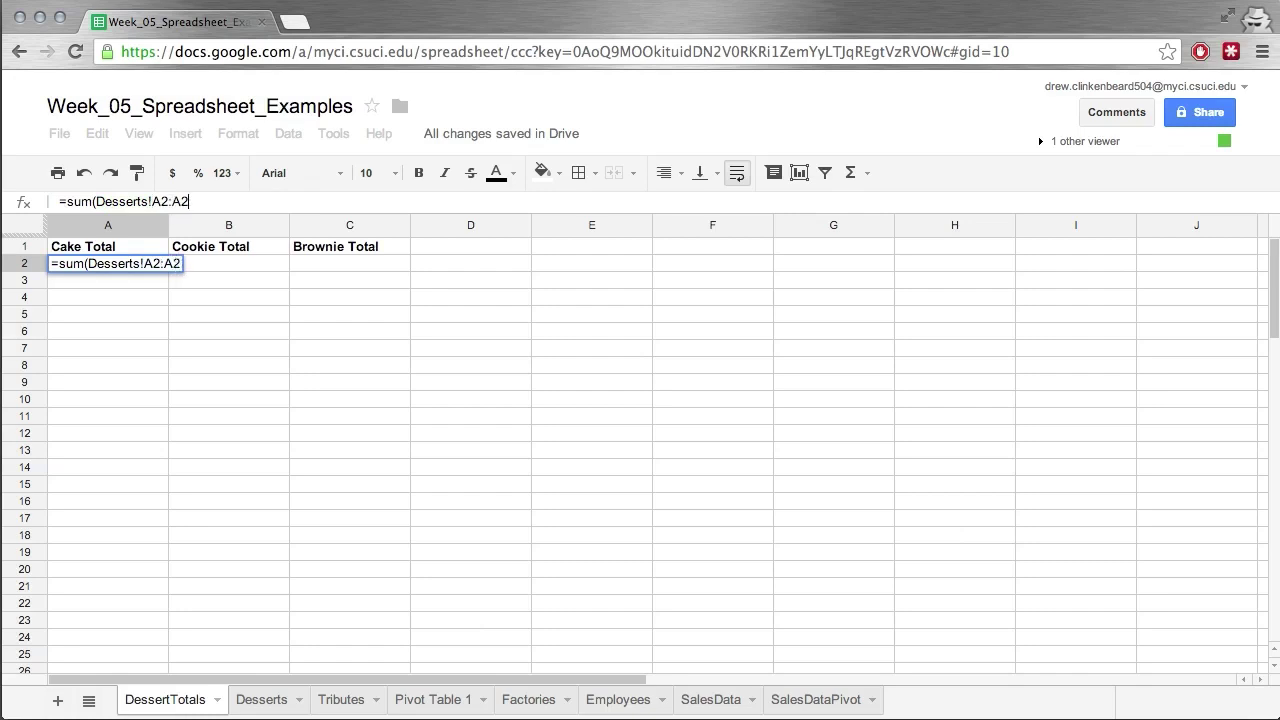
type("1)")
key("Return")
key("Up")
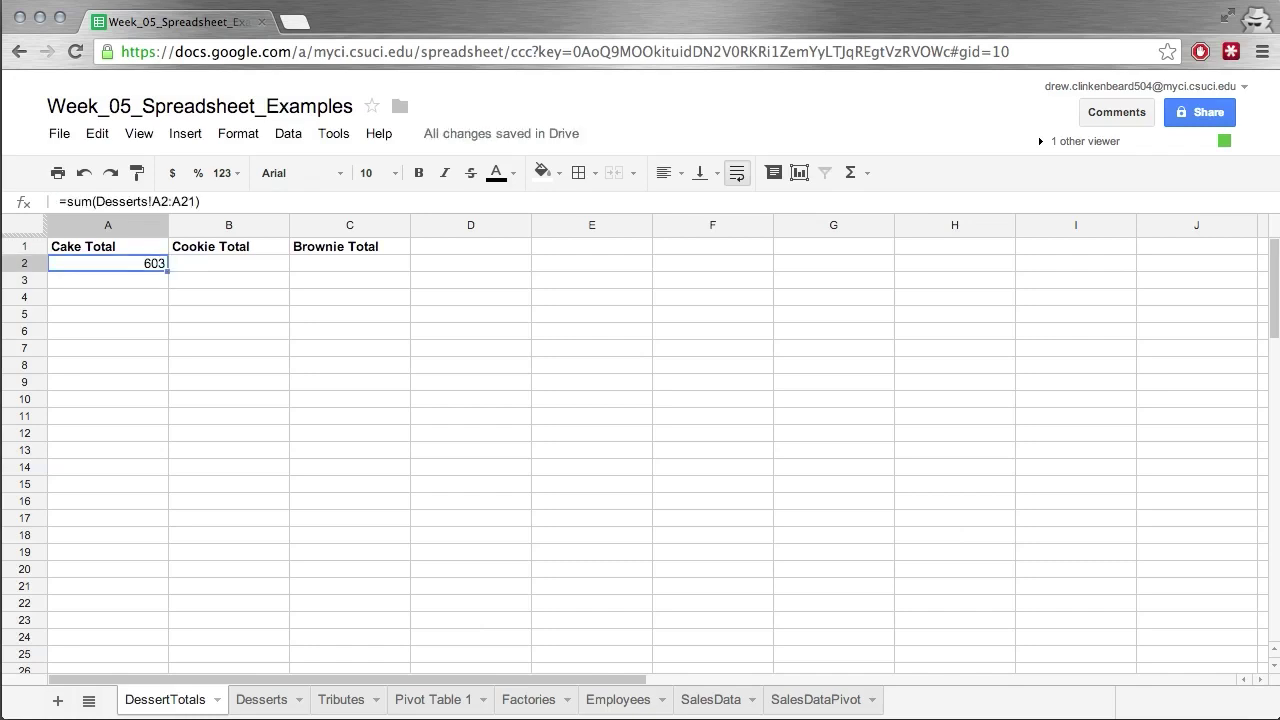
Select the cake values A2:A21 on the Desserts sheet and examine the summary statistics for the selection.
left_click(251, 706)
left_click(140, 264)
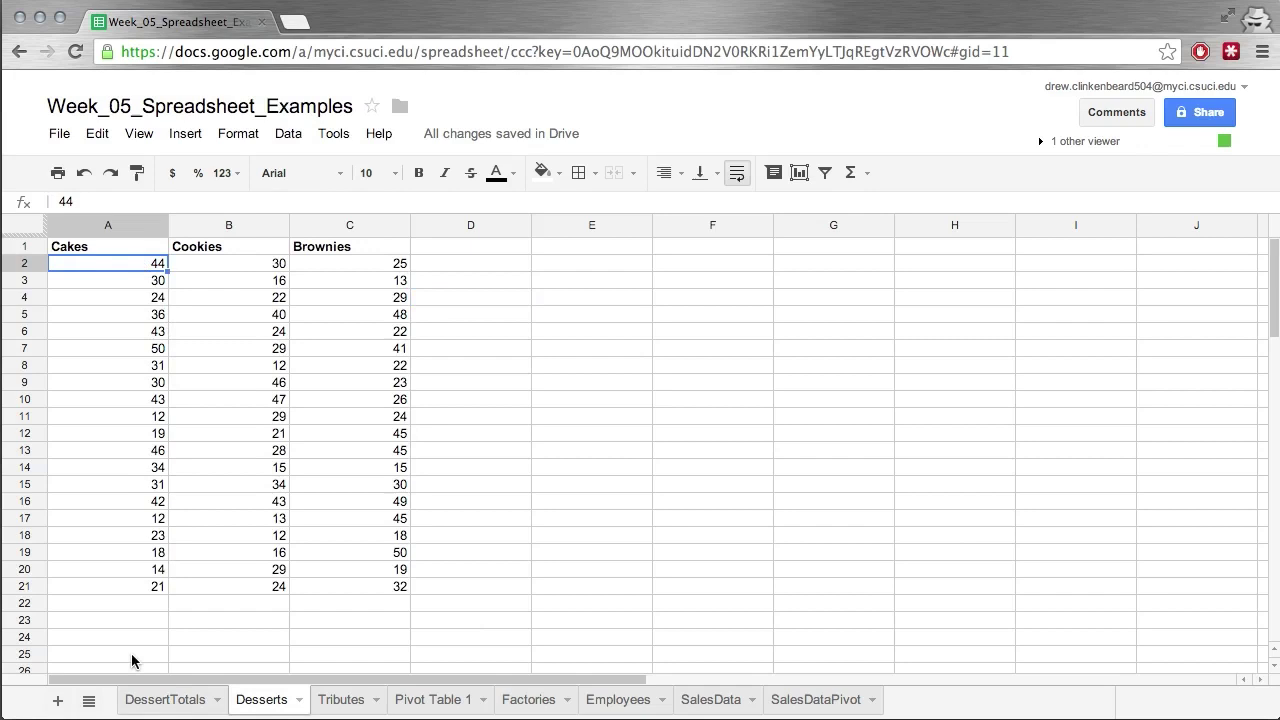
left_click(132, 575, "shift")
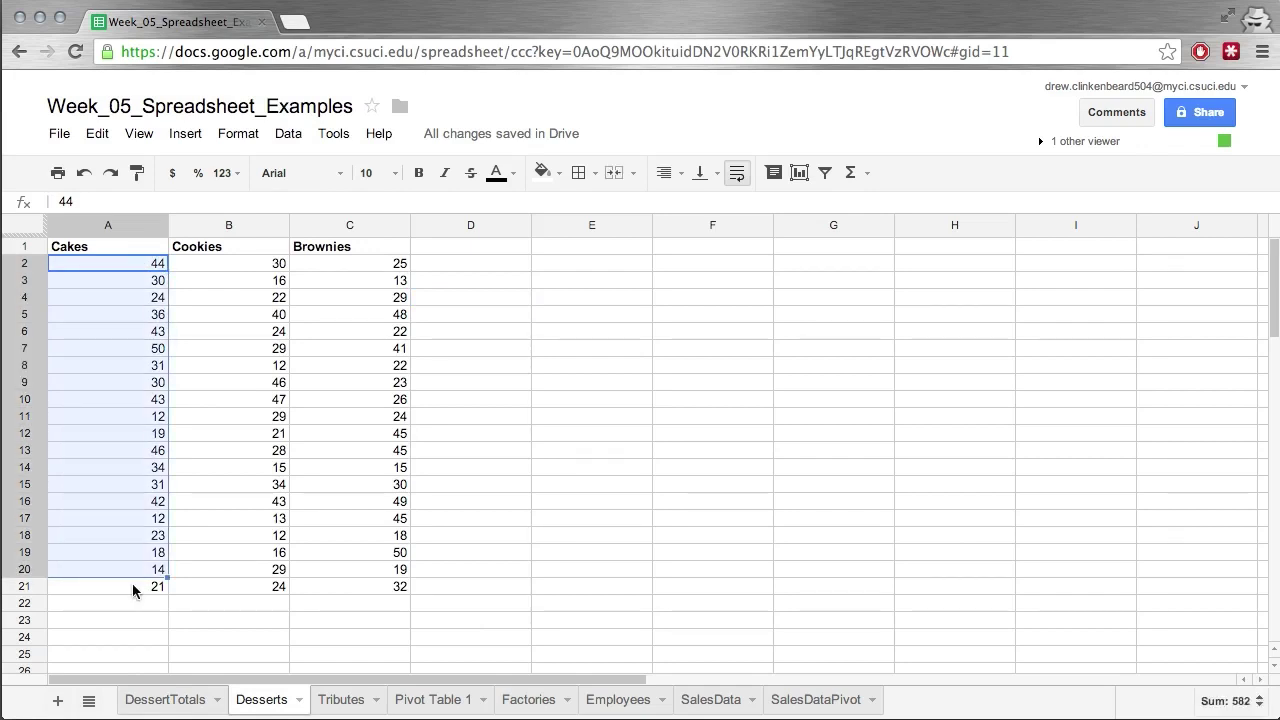
left_click(132, 584, "shift")
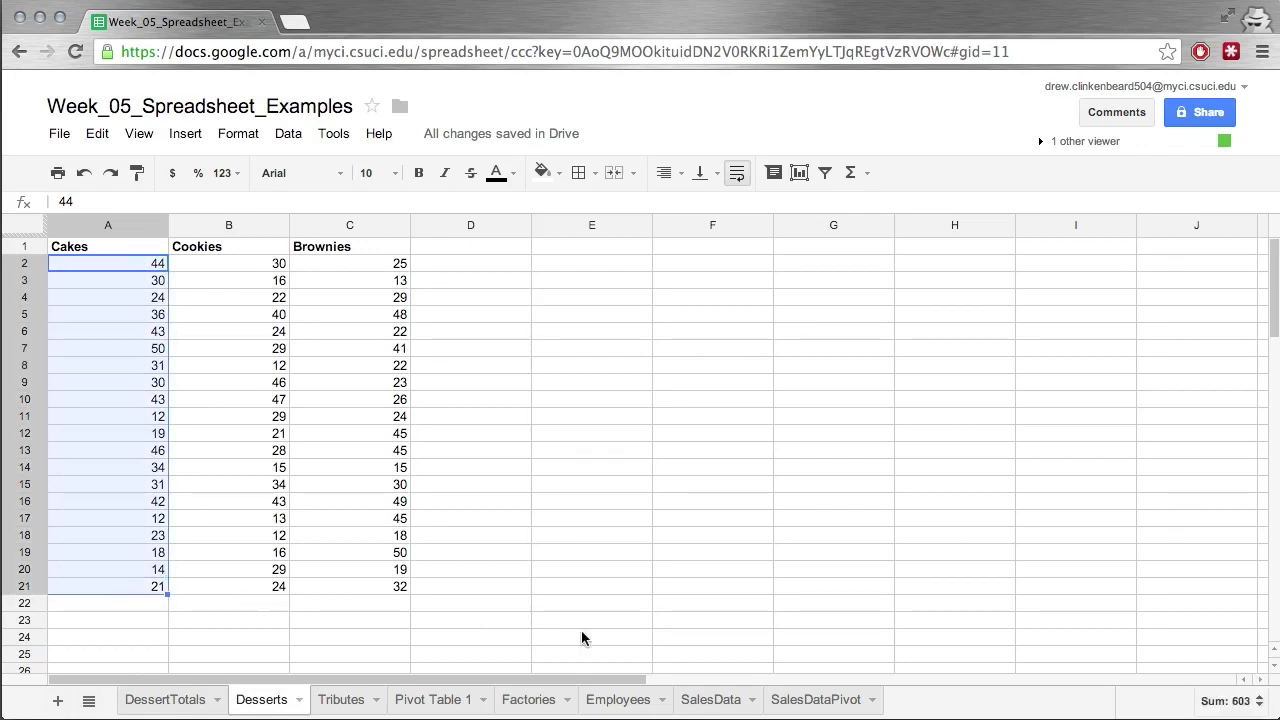
left_click(1244, 707)
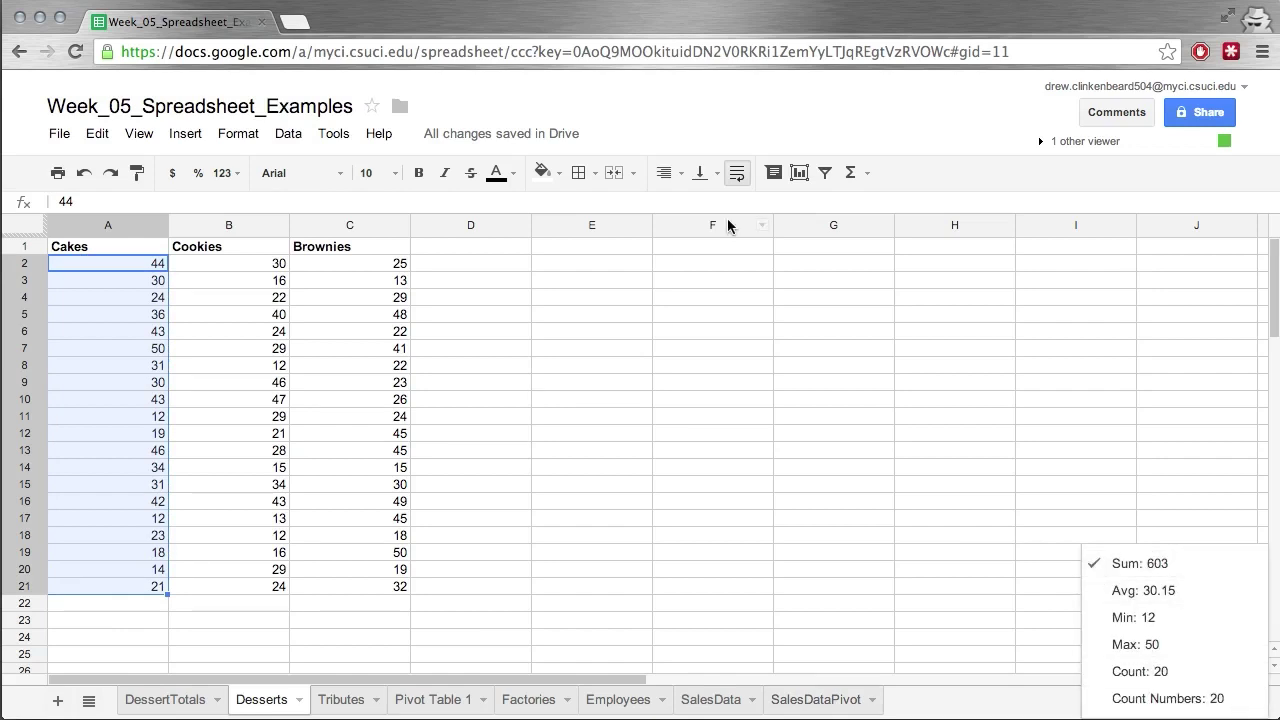
Enter =sum(Desserts!B2:B21) in the Cookie Total cell B2 of the DessertTotals sheet.
left_click(175, 699)
left_click(190, 265)
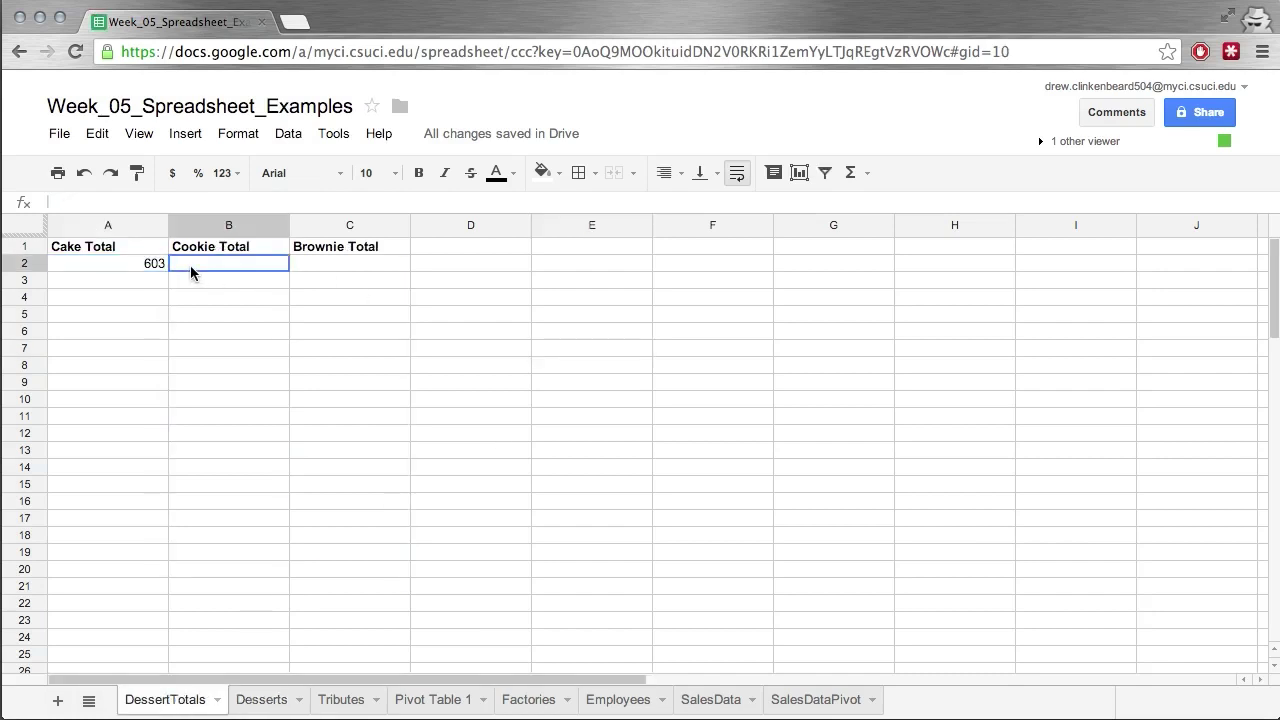
type("=")
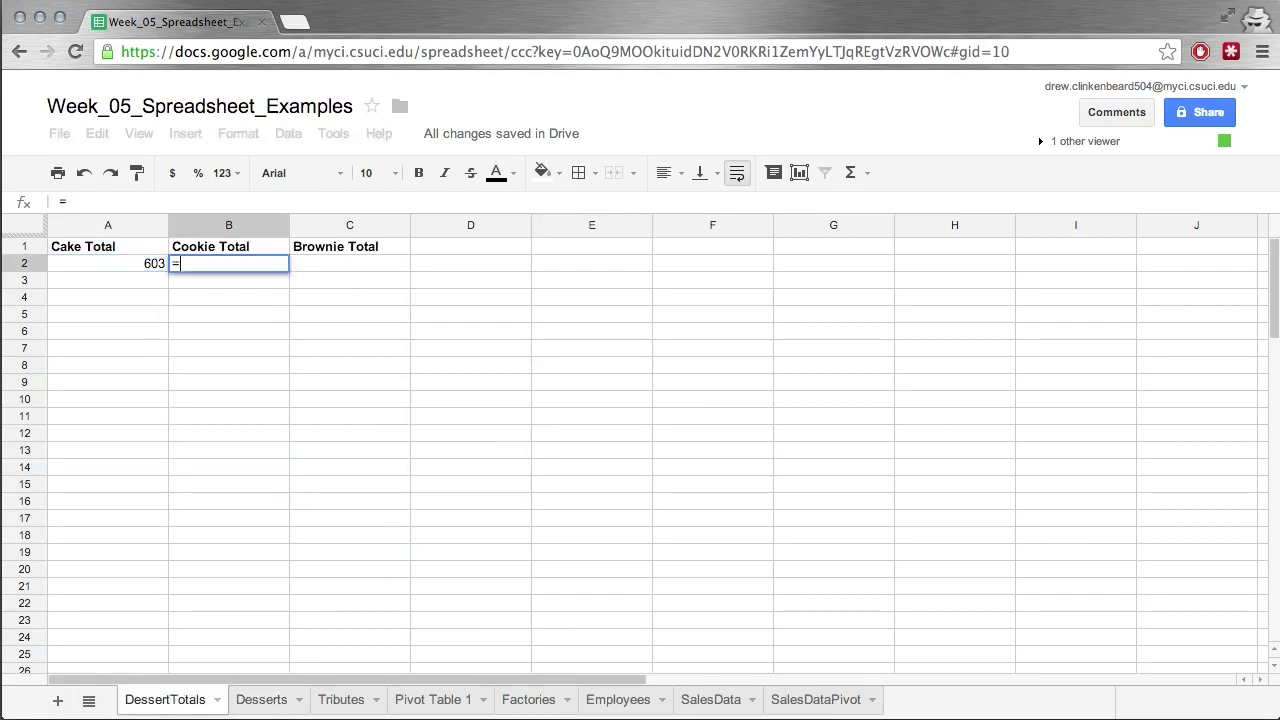
type("sum")
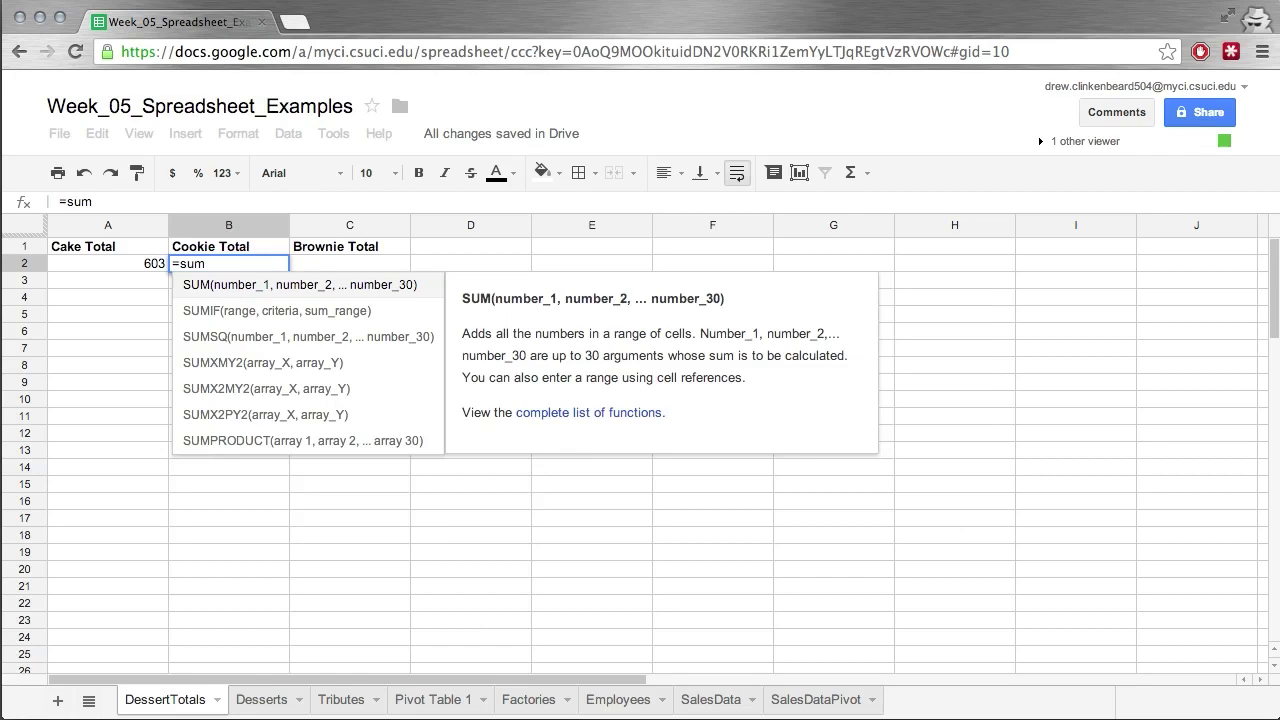
type("(Dessert")
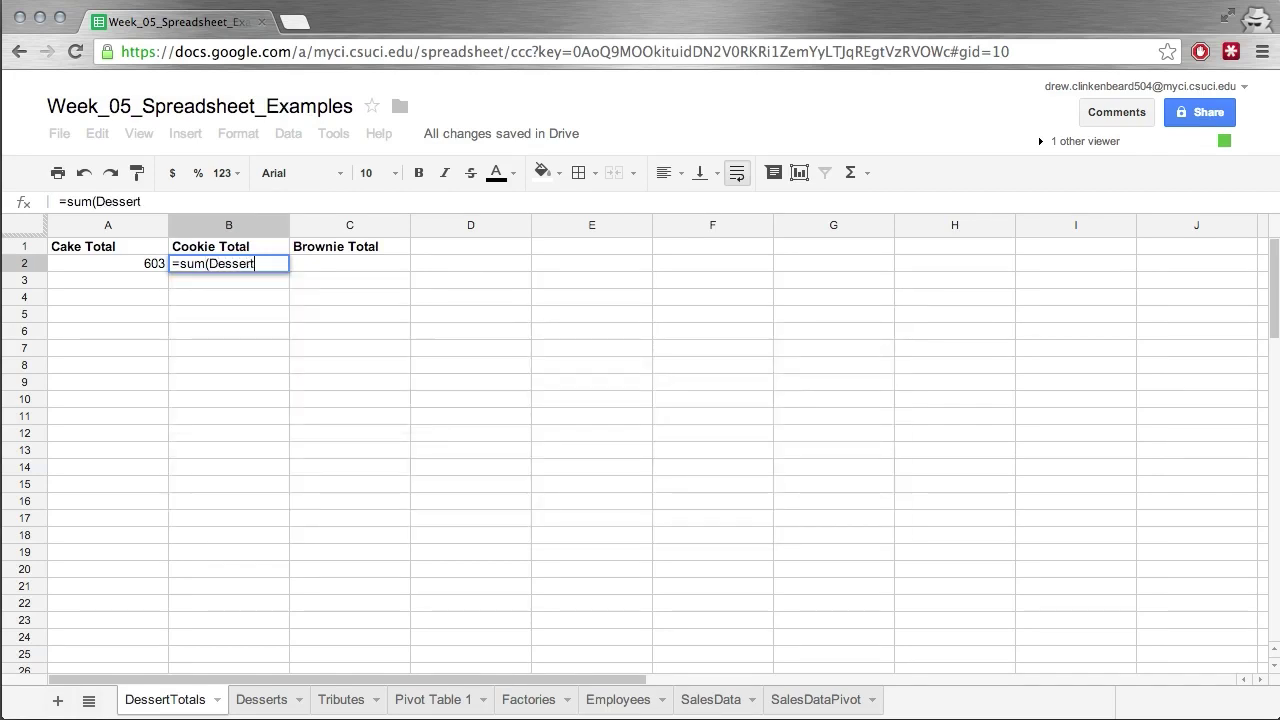
type("s!B2:B21)")
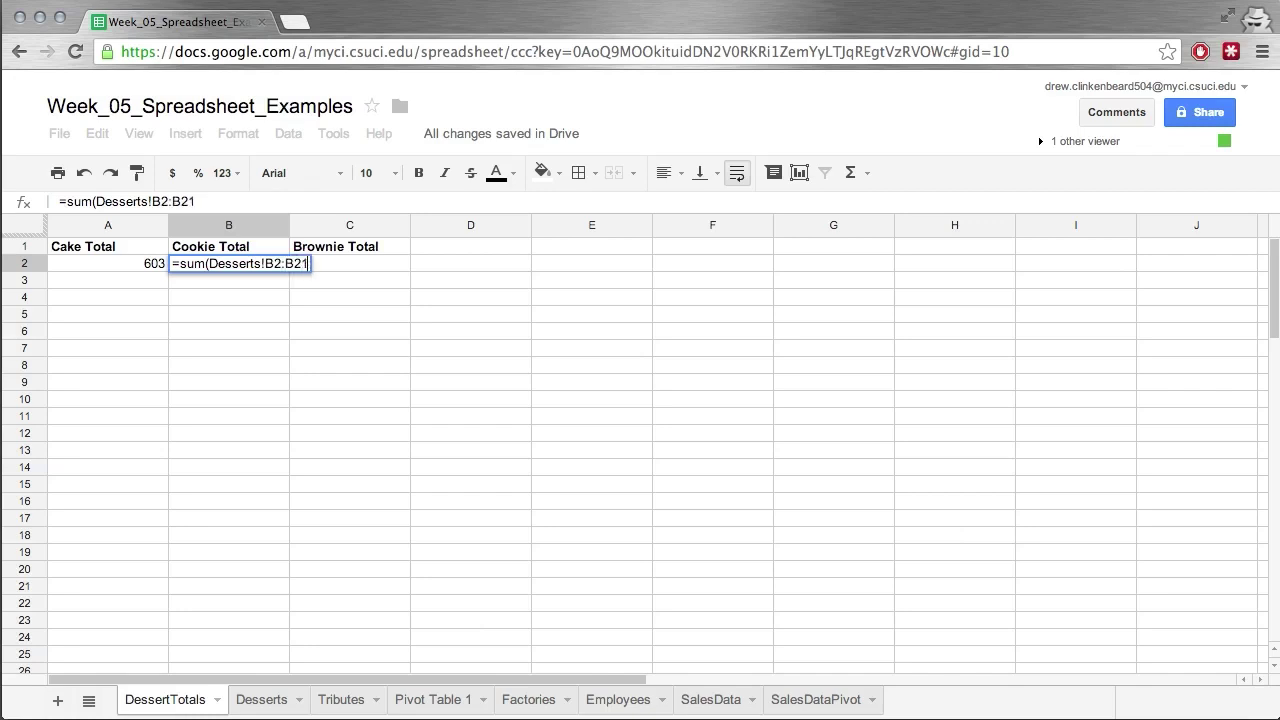
key("Return")
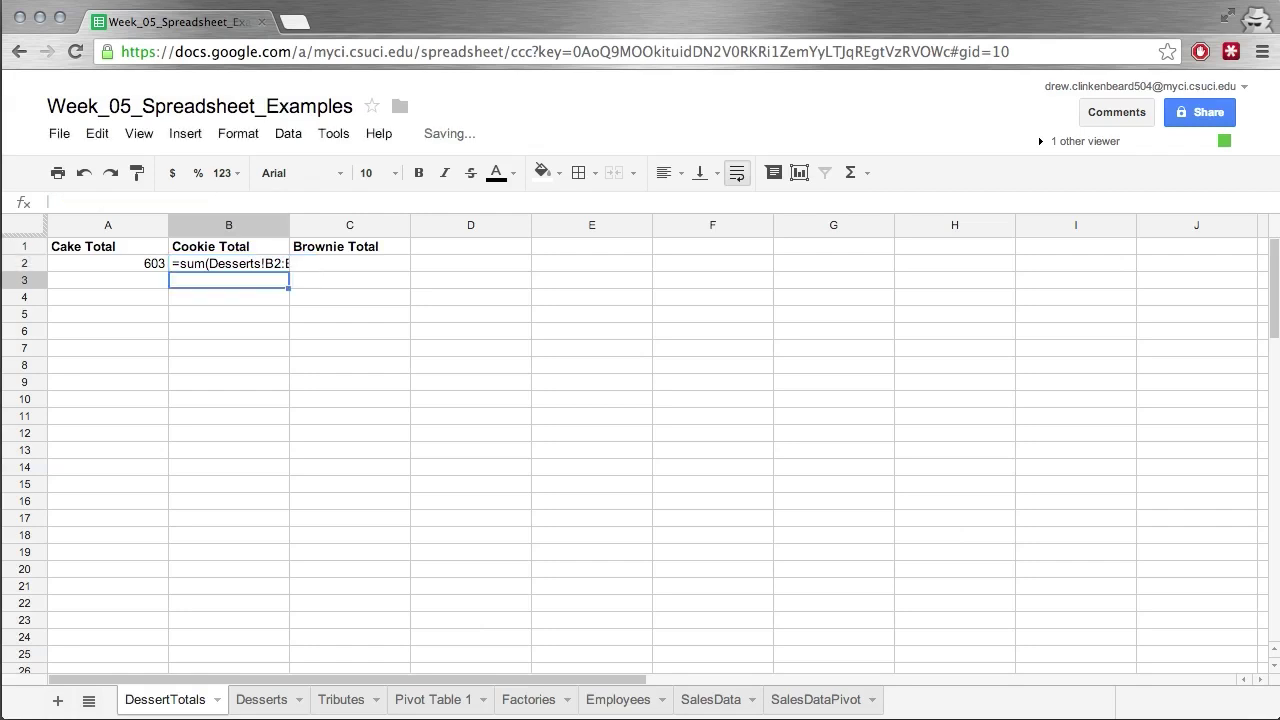
left_click(228, 263)
Enter =sum(Desserts!C2:C21) in the Brownie Total cell C2 of the DessertTotals sheet.
left_click(349, 263)
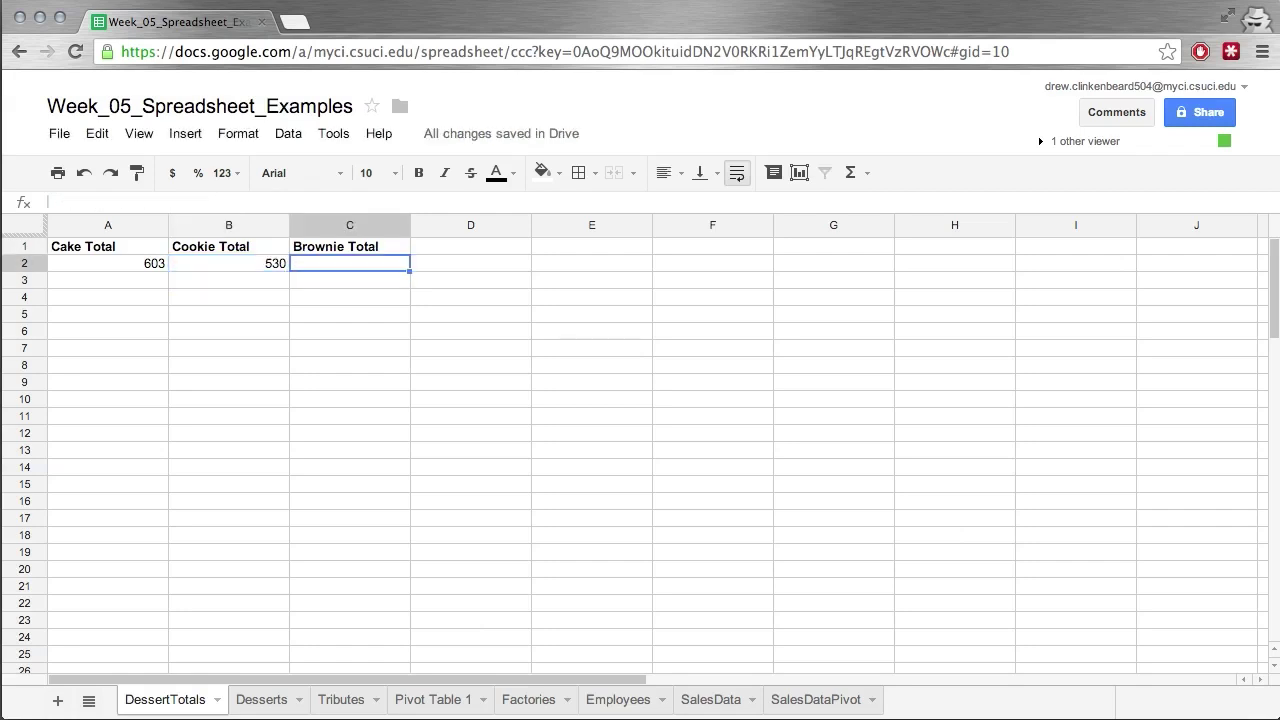
key("Return")
type("=s")
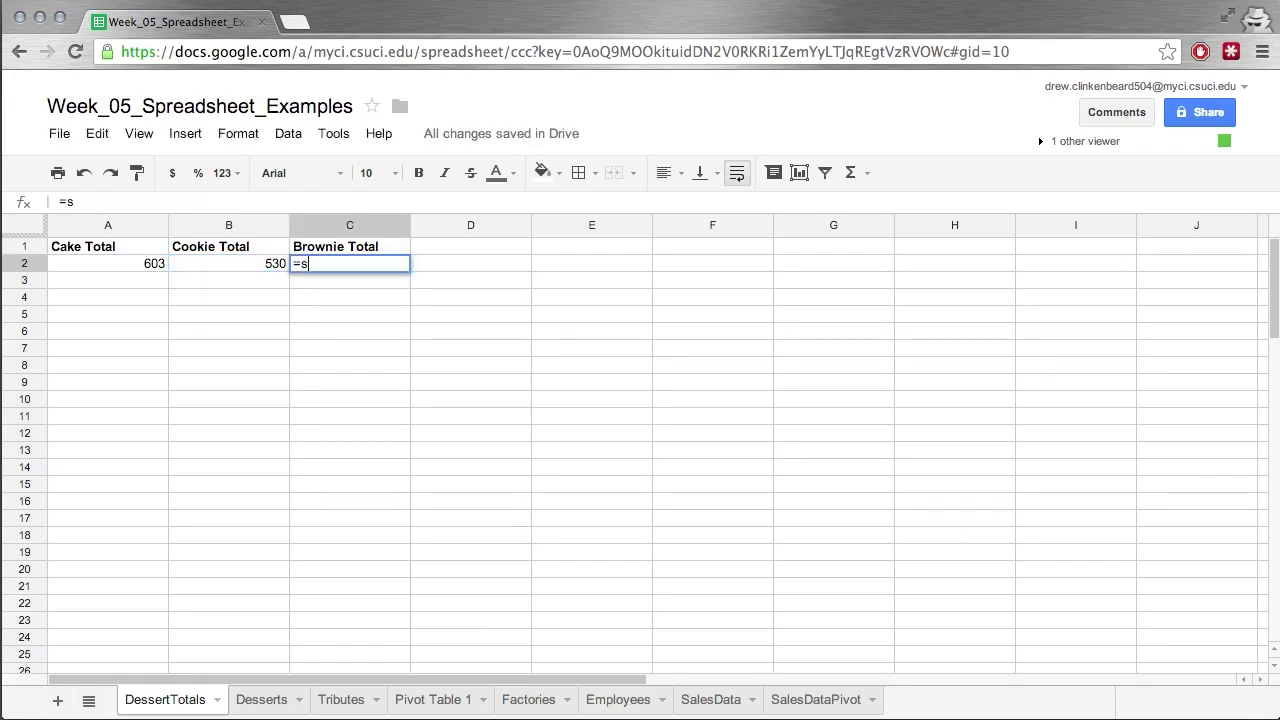
type("um(Desserts")
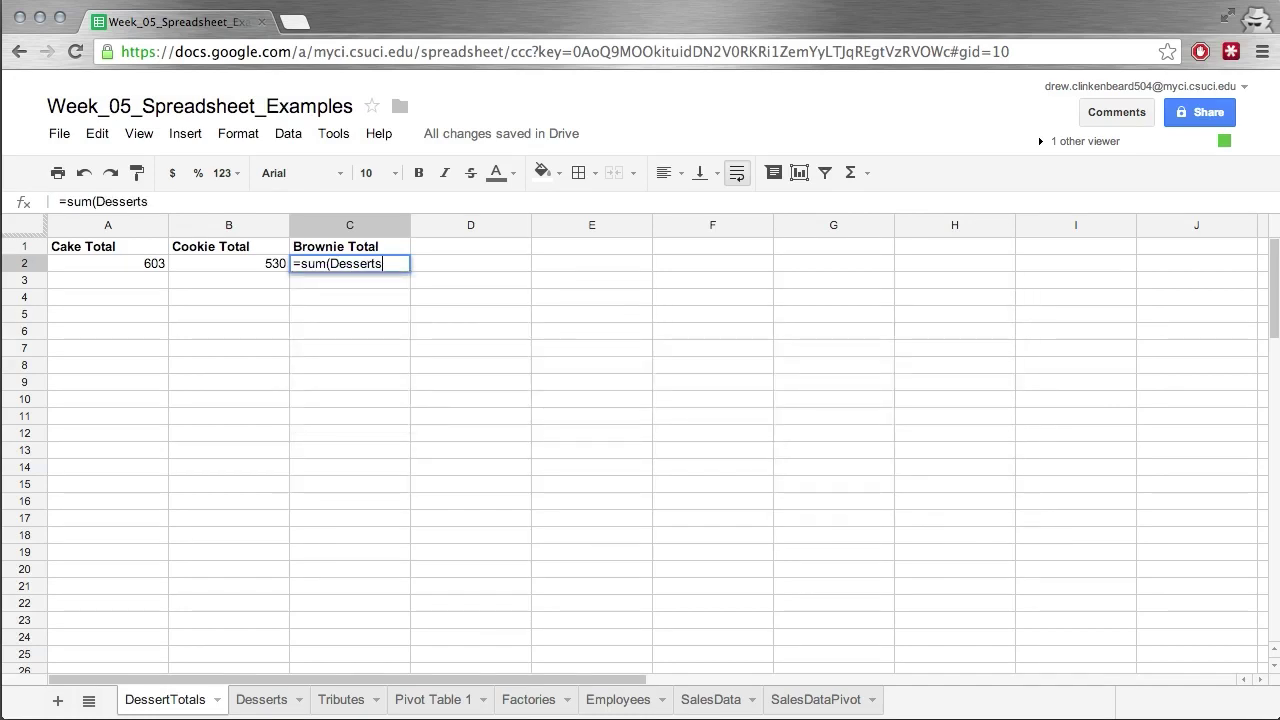
type("!A")
key("BackSpace")
type("C2:C21)")
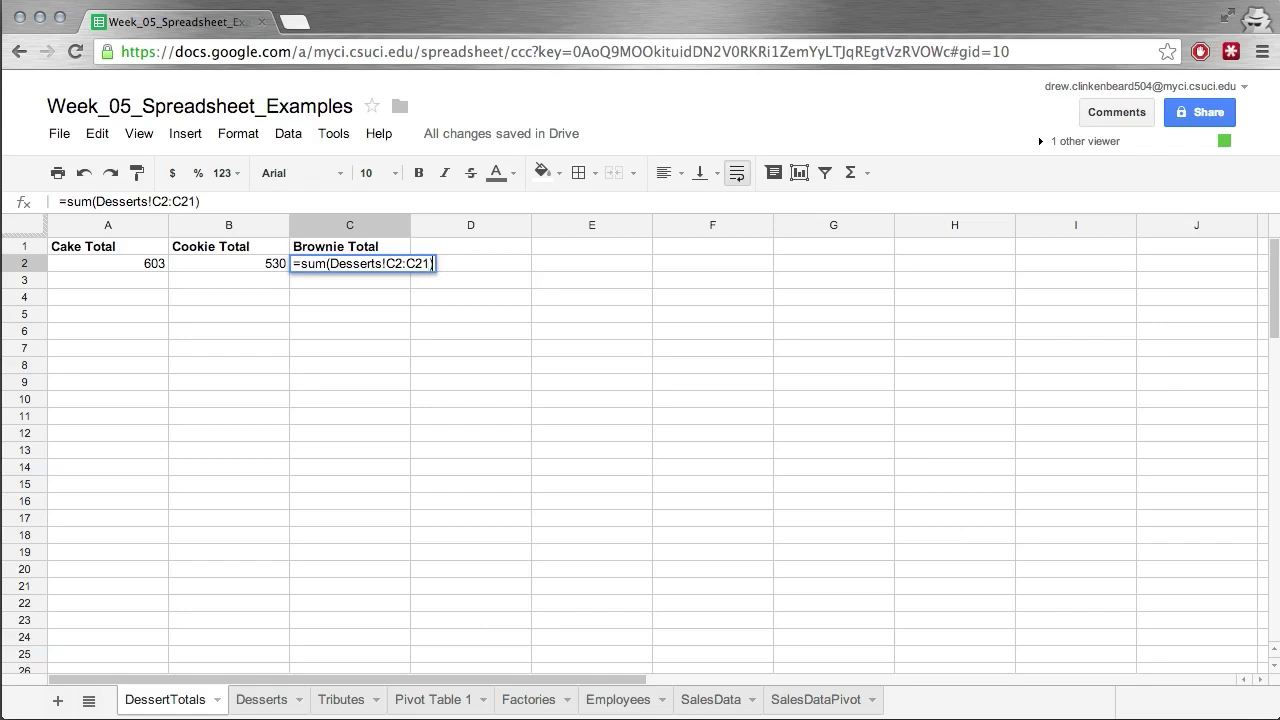
key("Return")
left_click(108, 263)
left_click(108, 280)
left_click(228, 297)
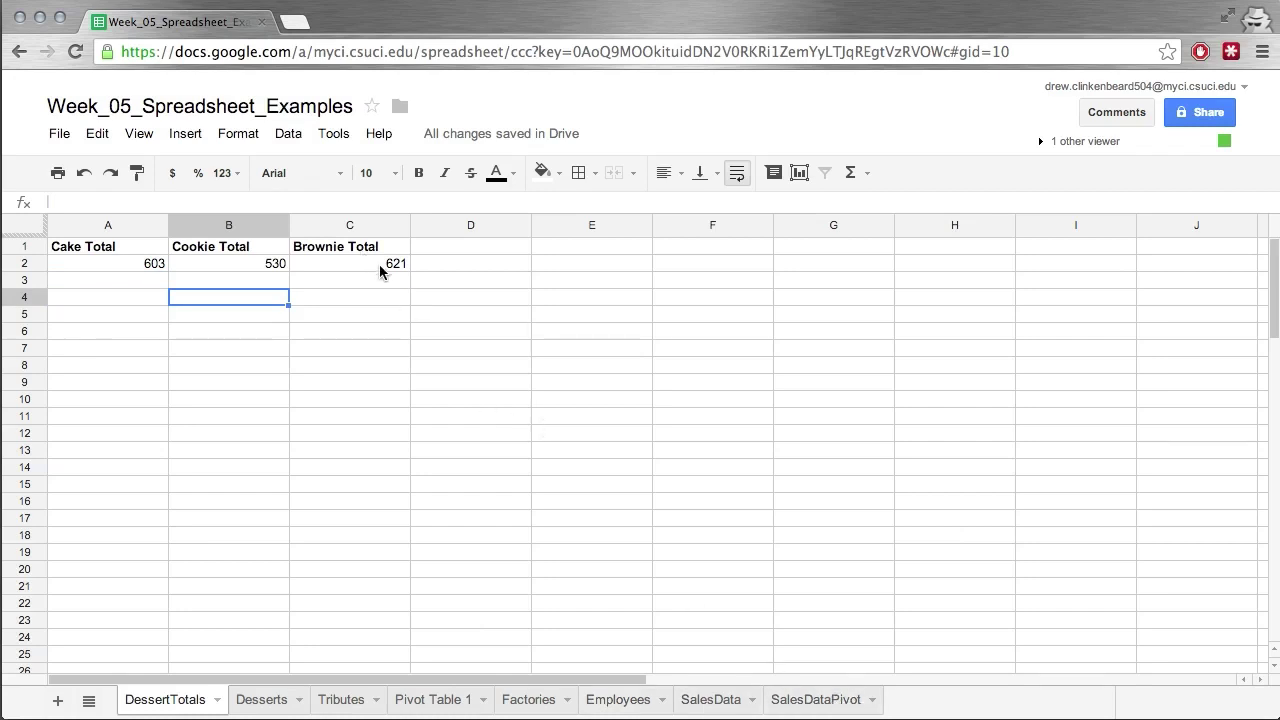
Enter =AVERAGE(Desserts!A2:A21) in cell A3, below the cake total on DessertTotals.
left_click(139, 281)
type("=")
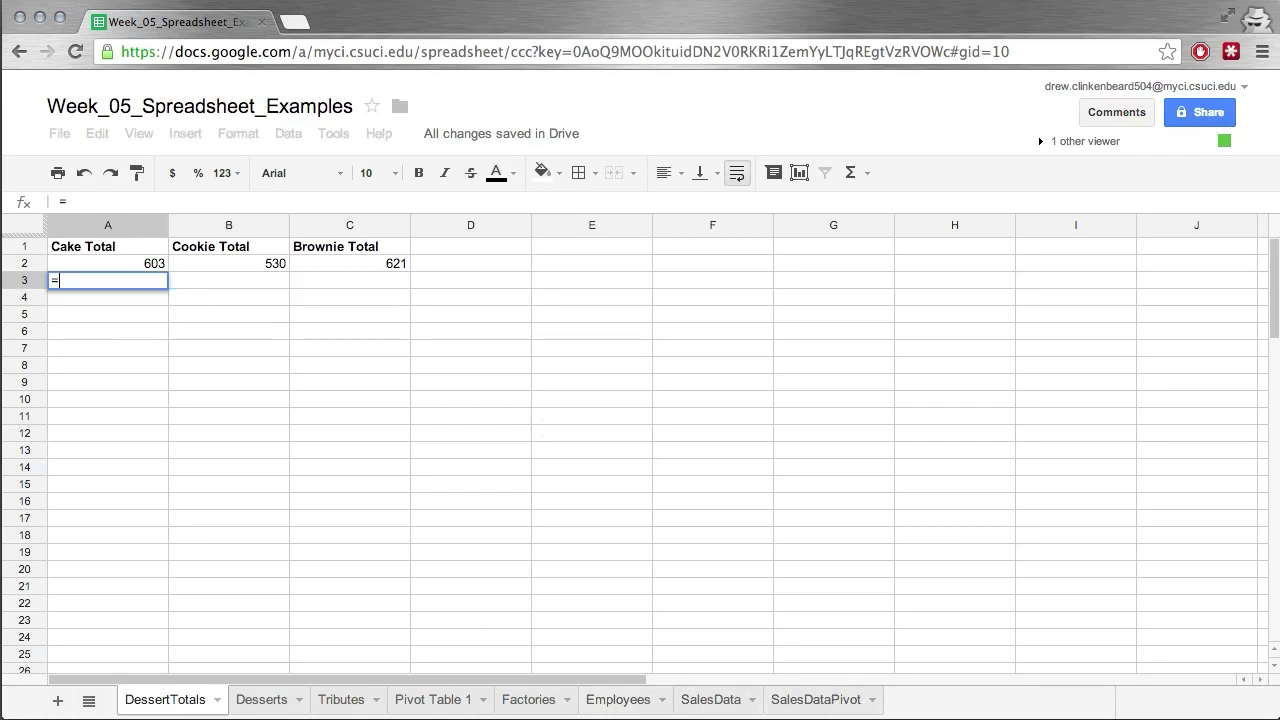
type("ave")
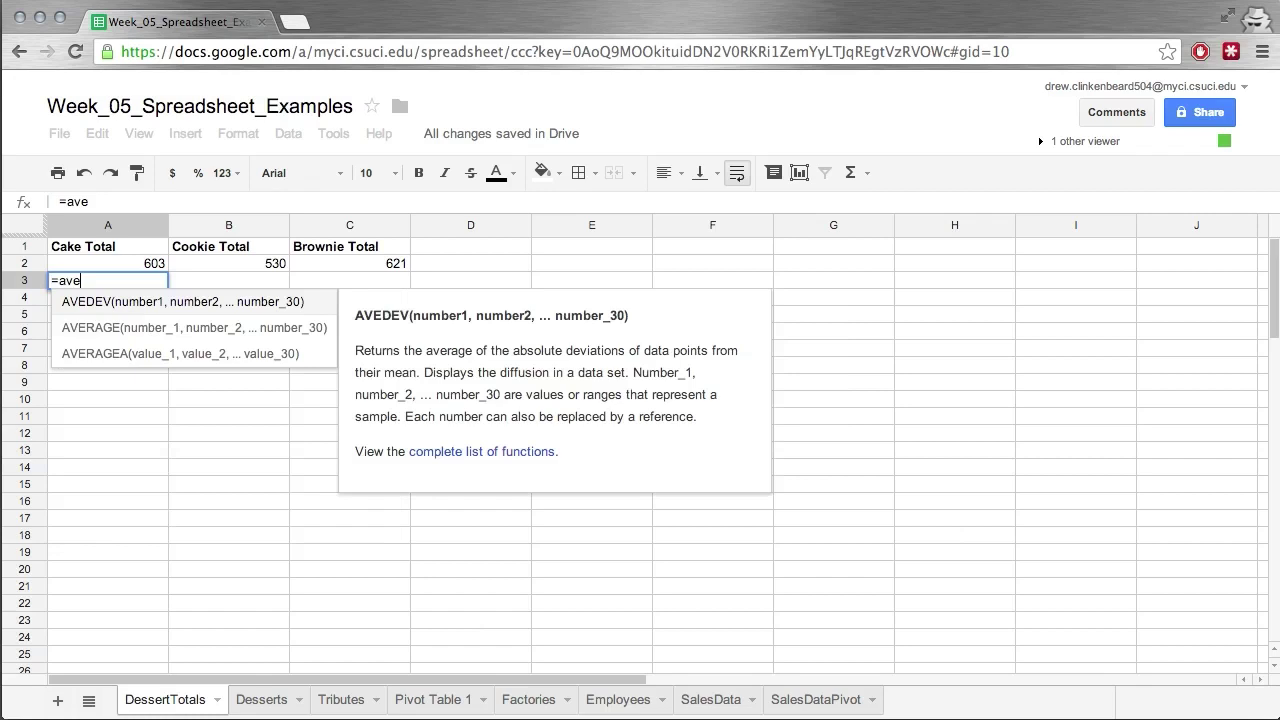
key("Down")
key("Tab")
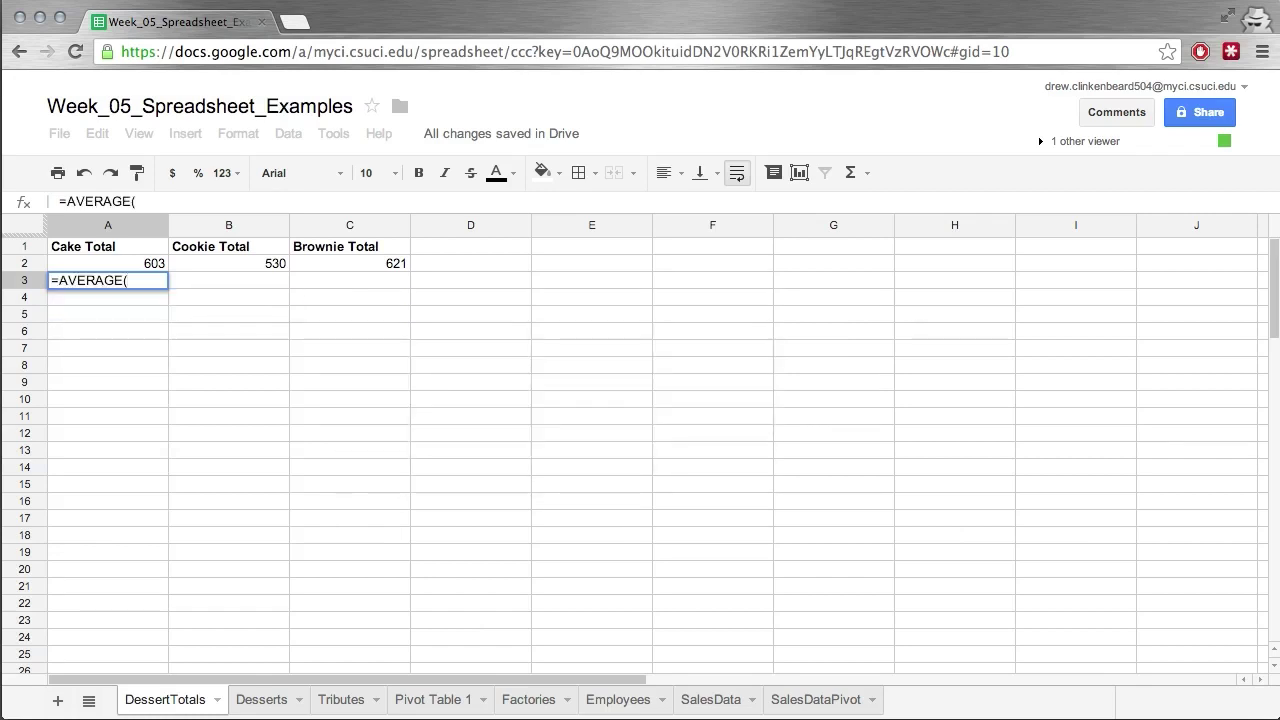
type("Desserts")
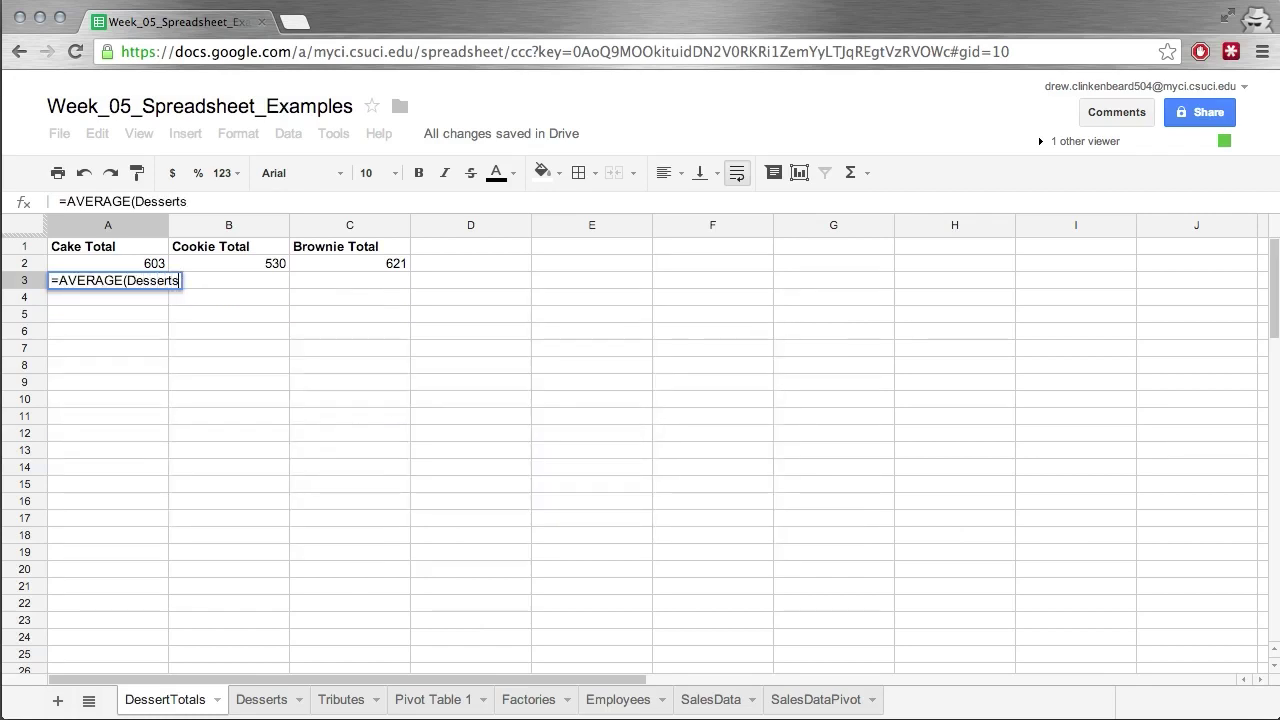
type("!")
type("A2:A21)")
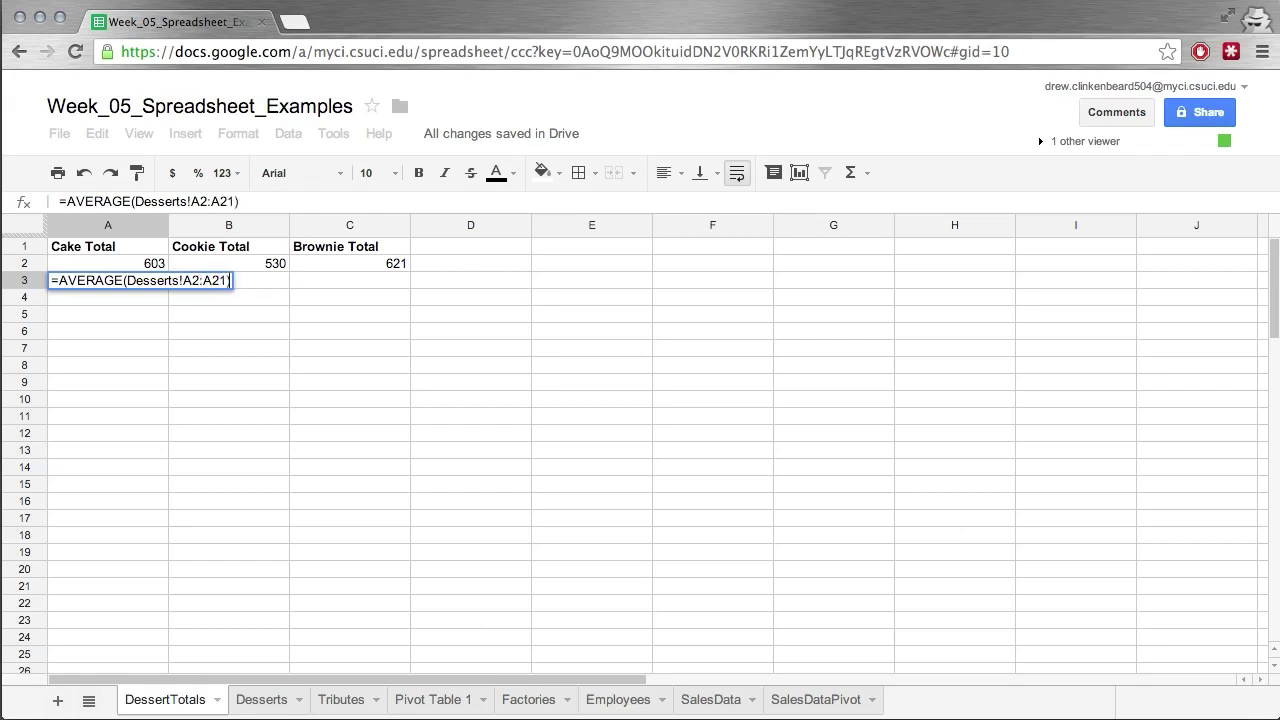
key("Return")
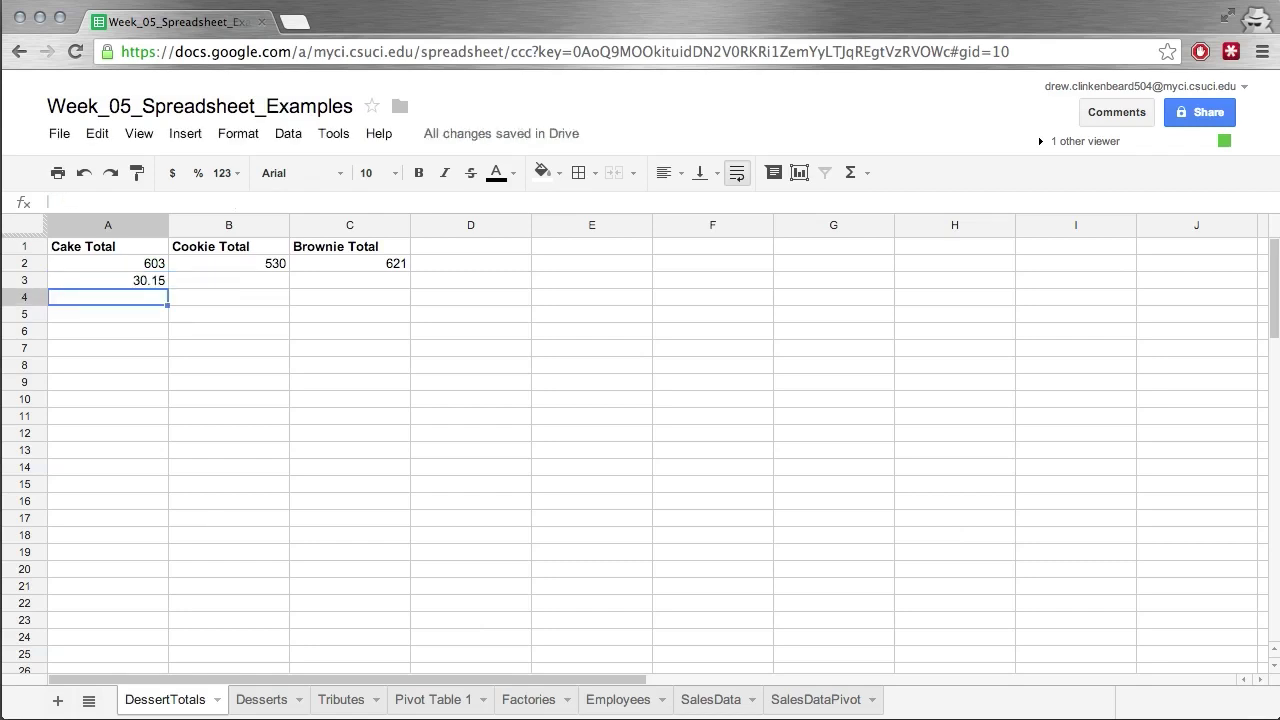
Fill the average formula from cell A3 across to B3 and C3.
left_click(108, 280)
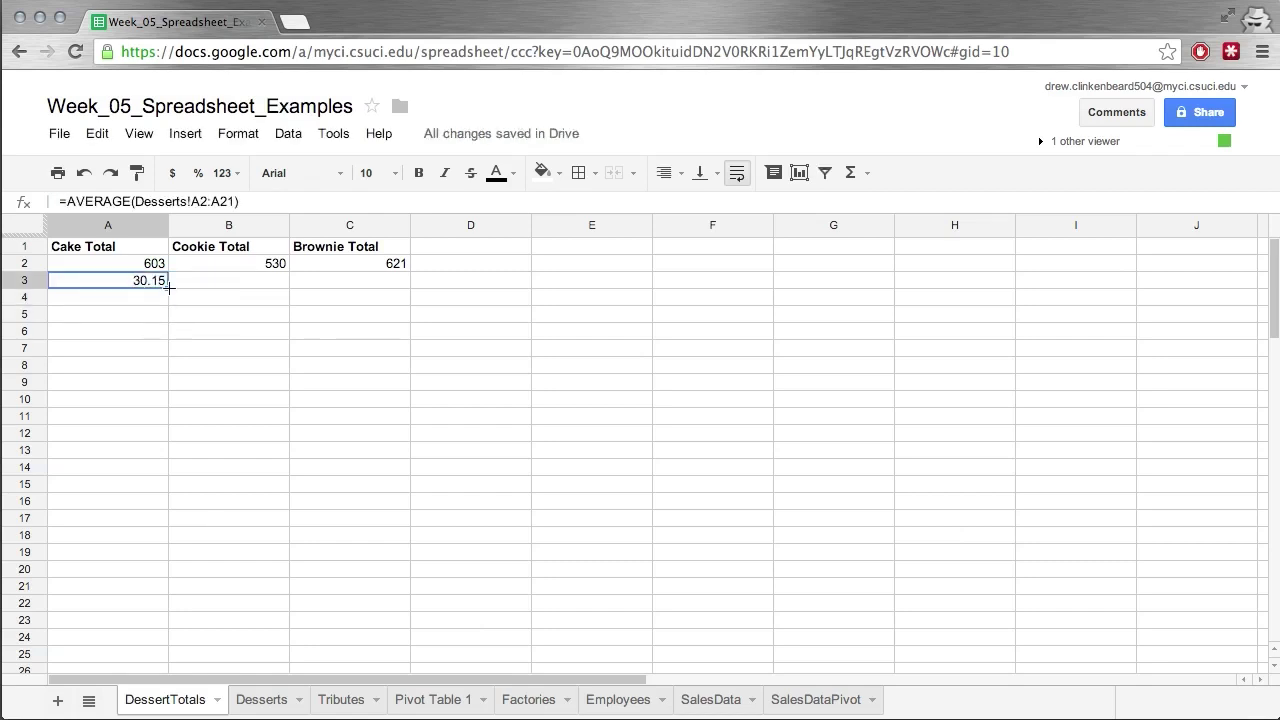
left_click_drag(169, 288, 218, 292)
left_click_drag(355, 281, 355, 281)
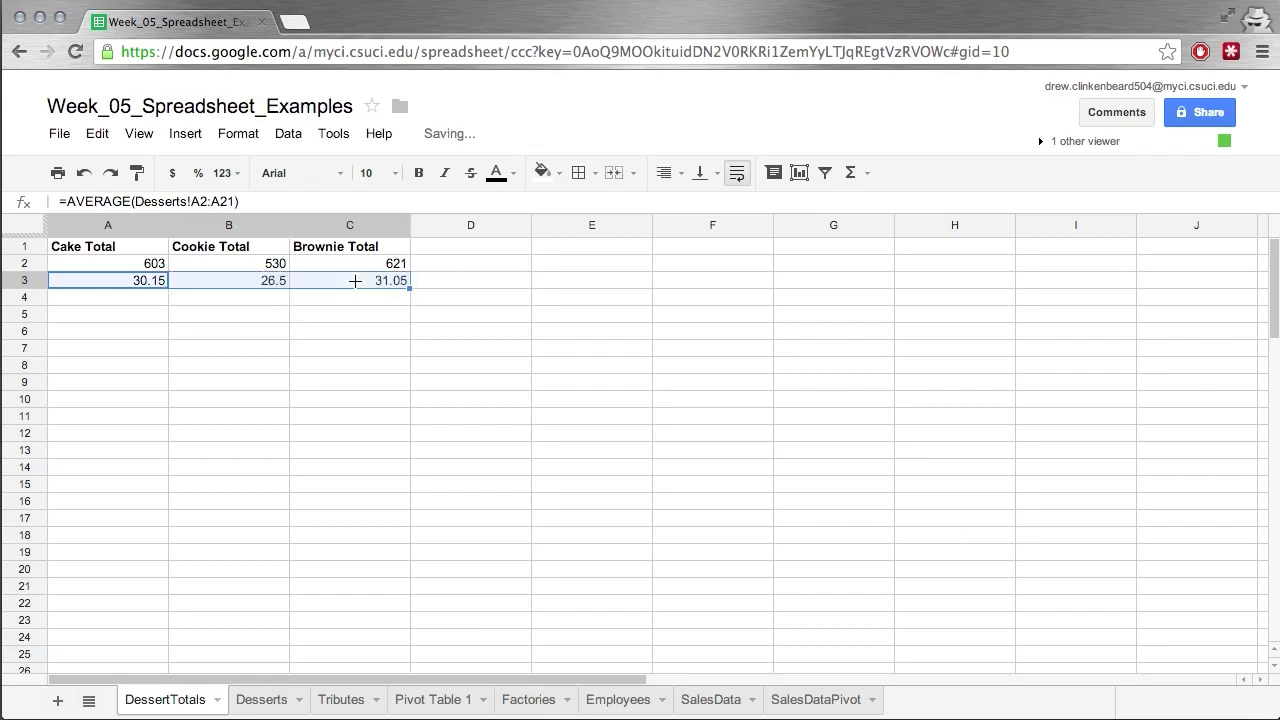
Compare the ranges referenced by the average formulas in A3:C3 and by the brownie sum formula in C2.
left_click(240, 287)
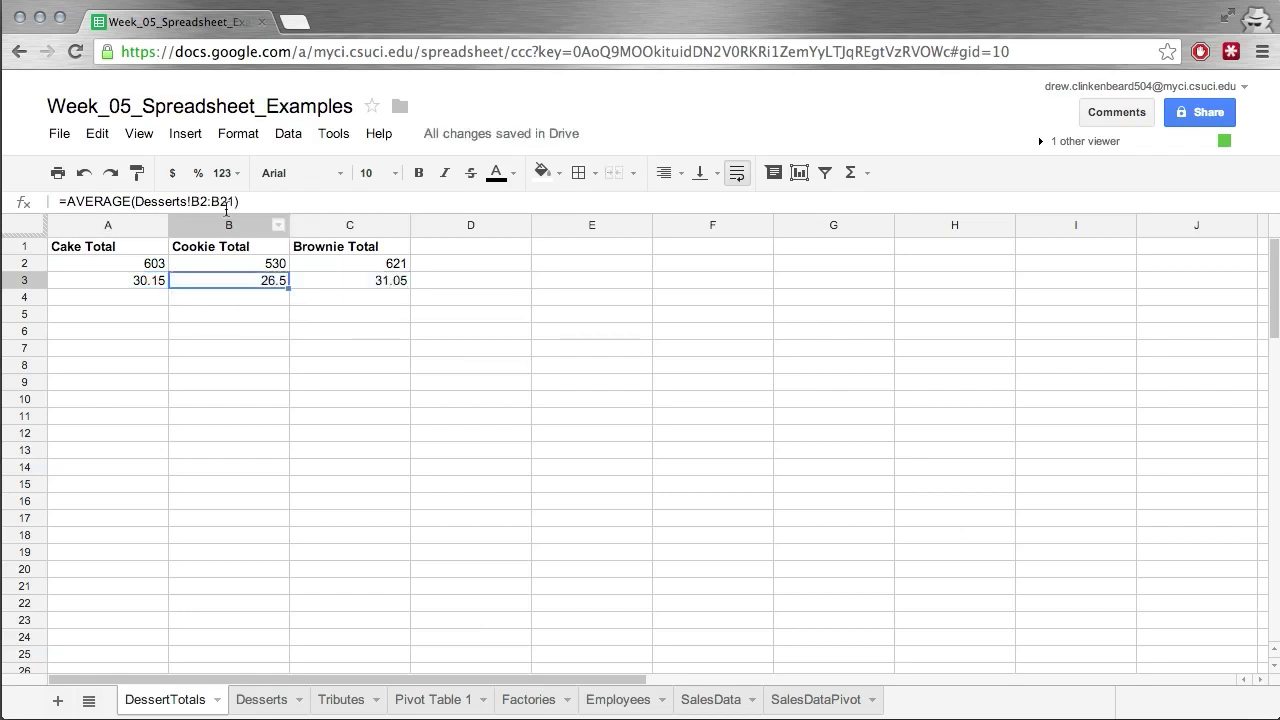
left_click(333, 284)
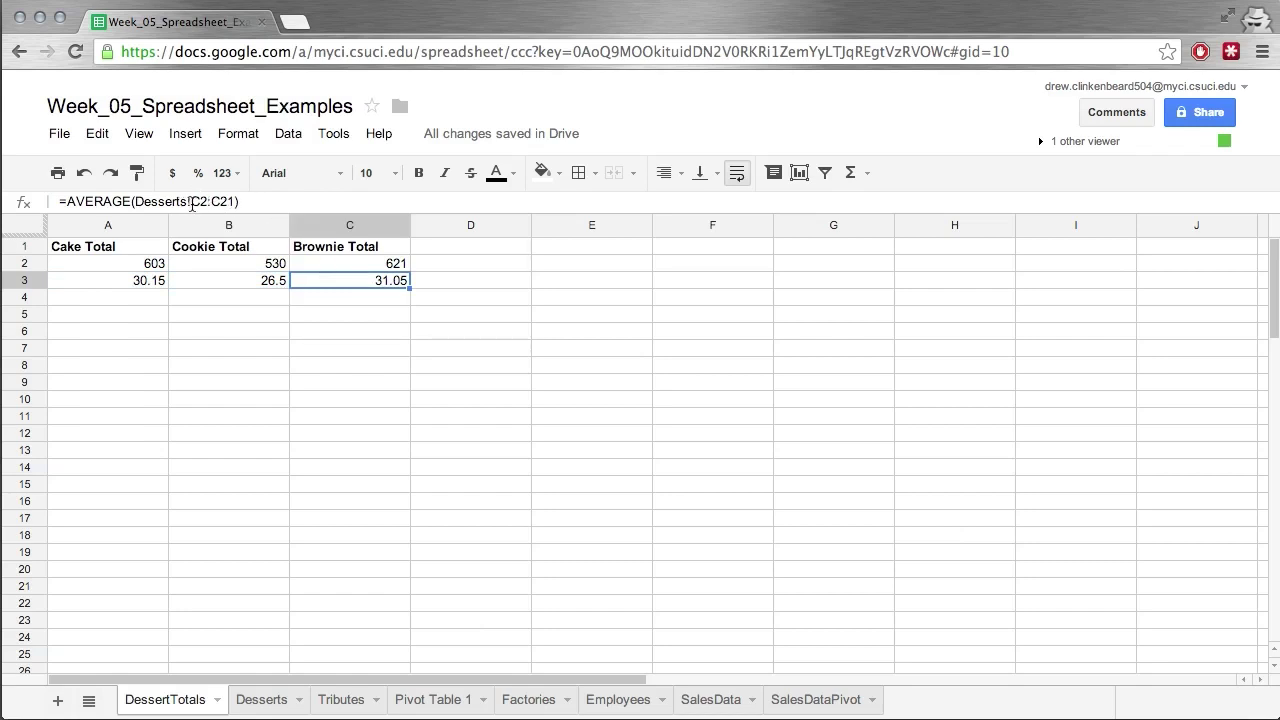
left_click(143, 278)
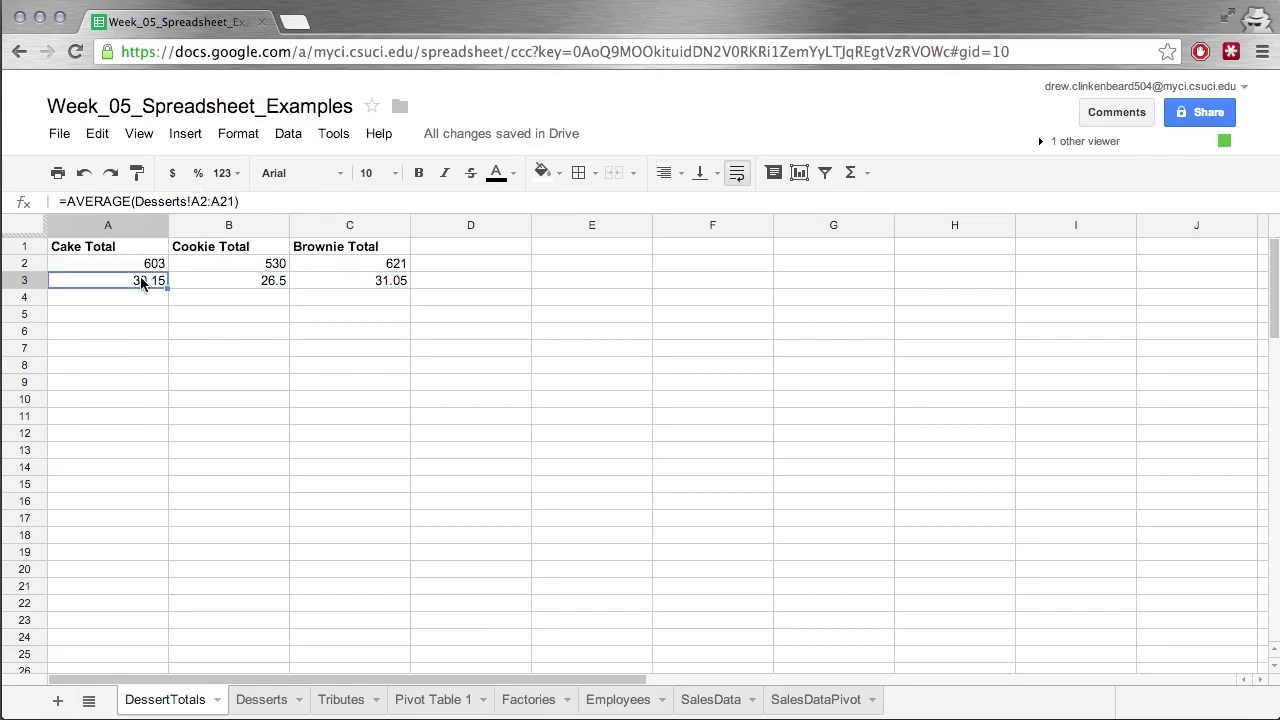
left_click(224, 280)
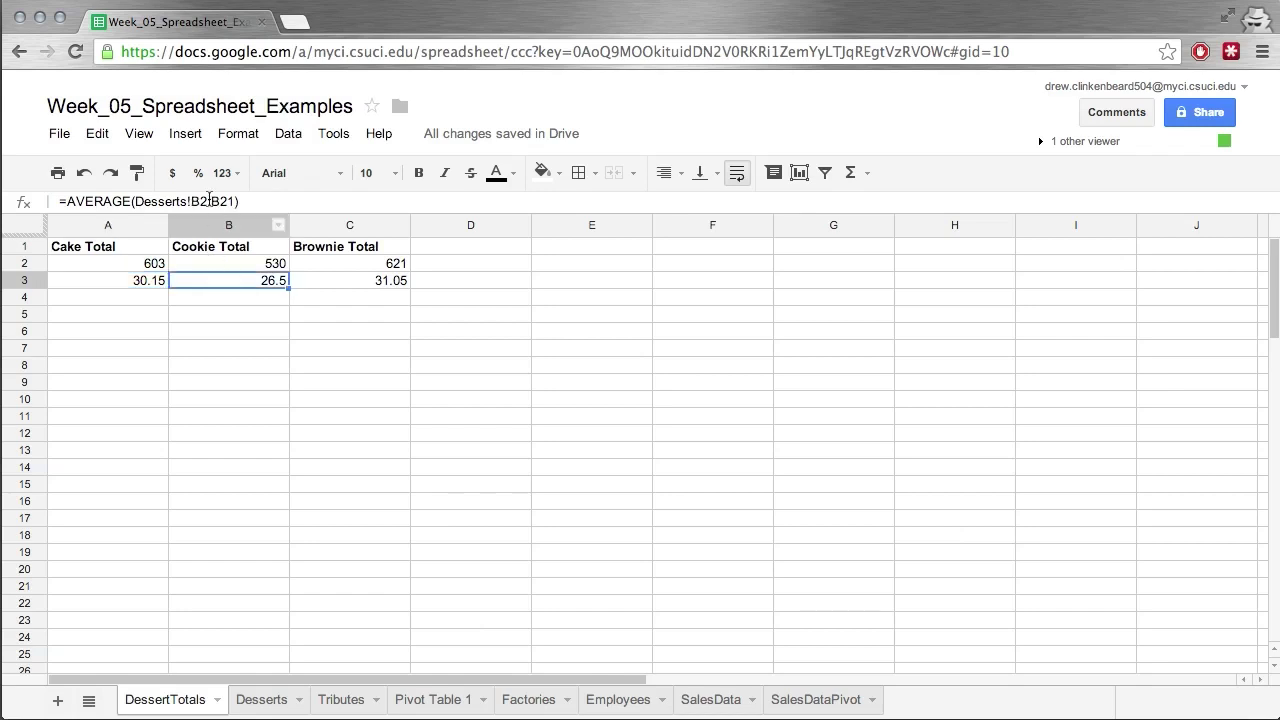
left_click(350, 264)
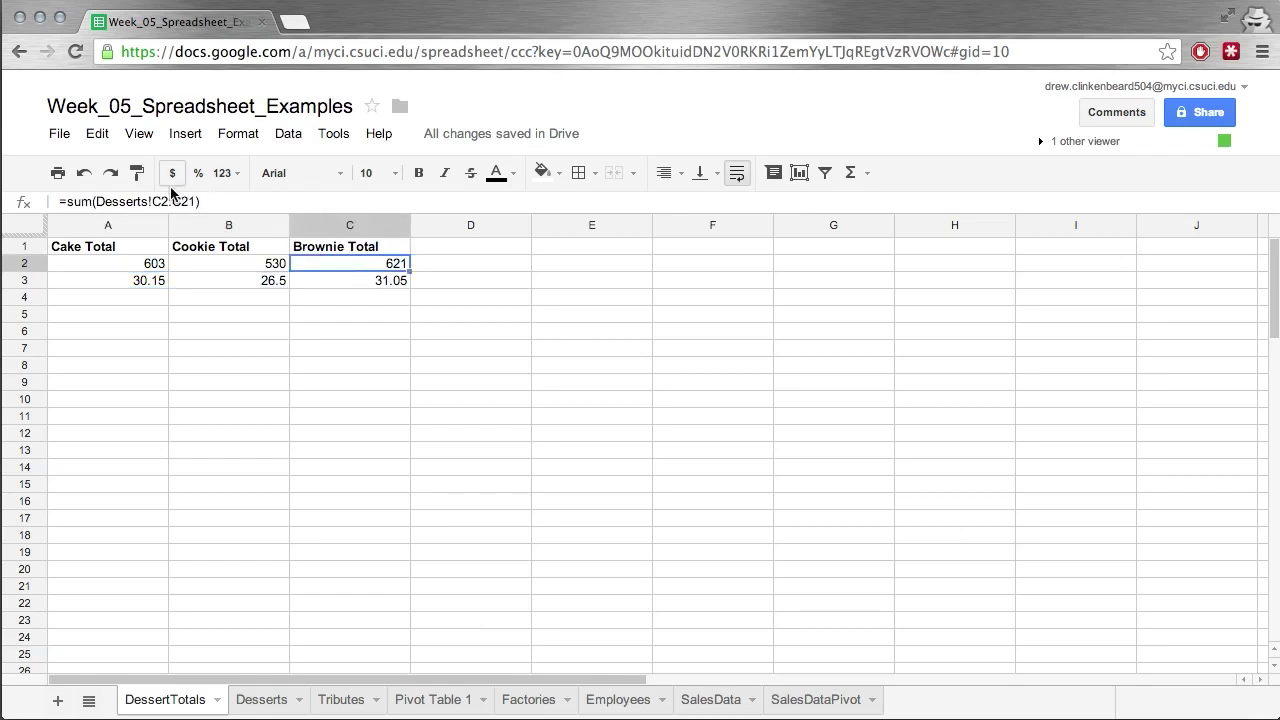
left_click(364, 279)
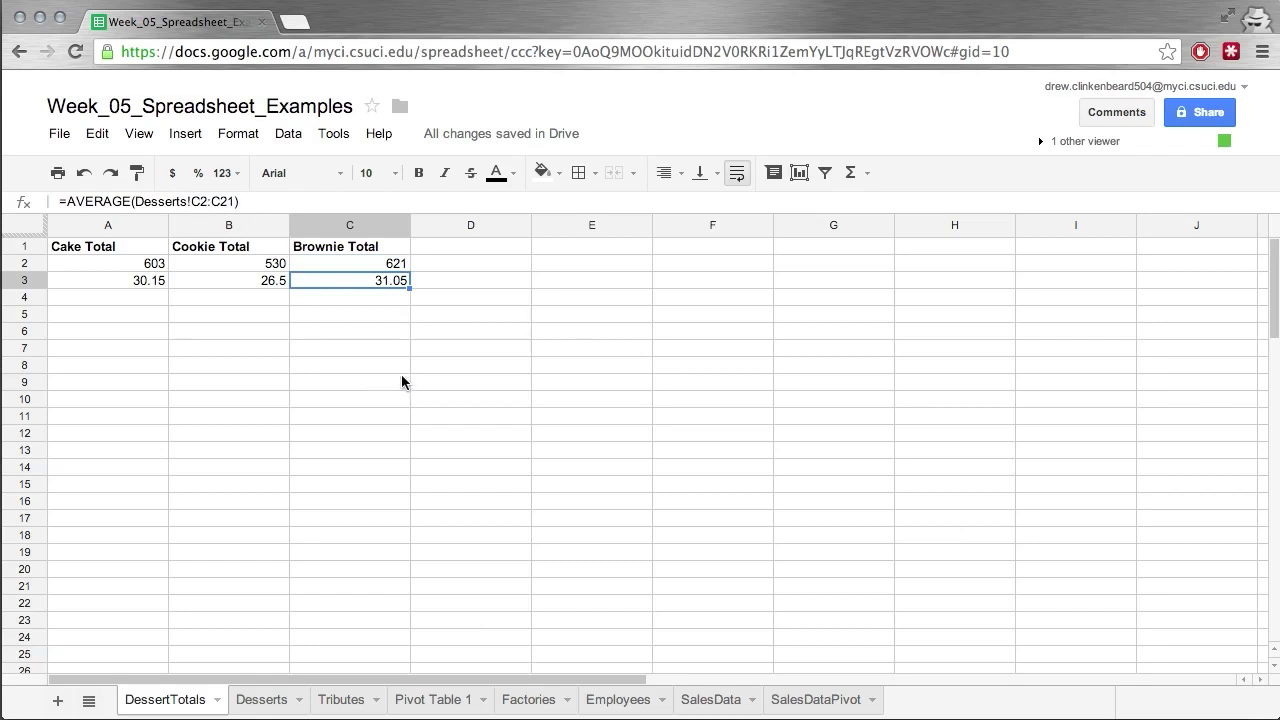
left_click(175, 299)
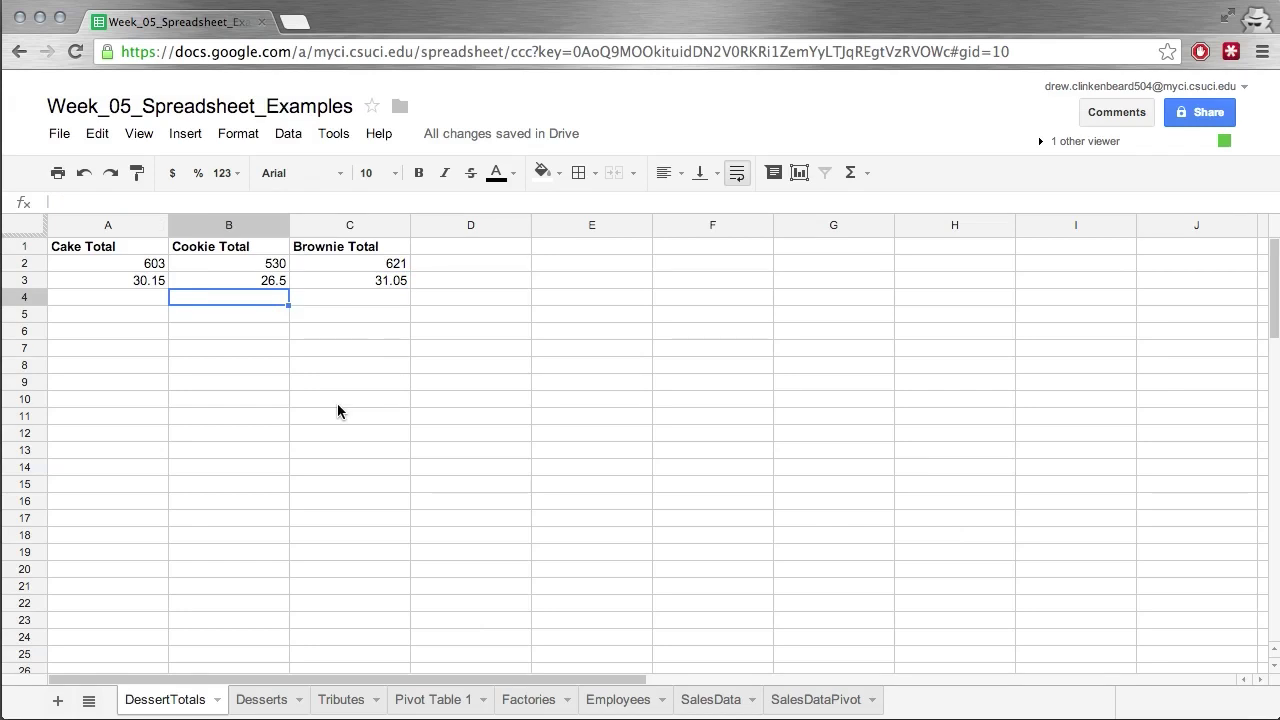
Highlight the range reference within the average formula of cell A3 and leave the formula as it is.
left_click(130, 284)
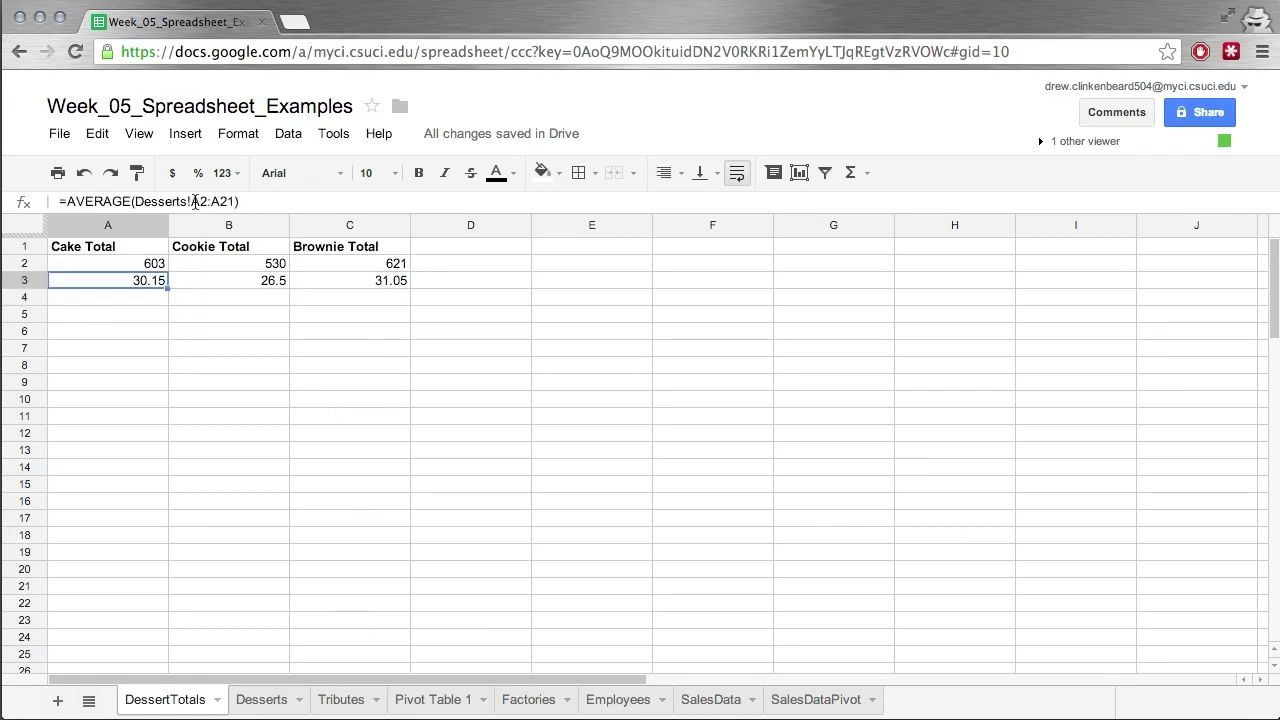
left_click(195, 202)
left_click_drag(195, 202, 231, 201)
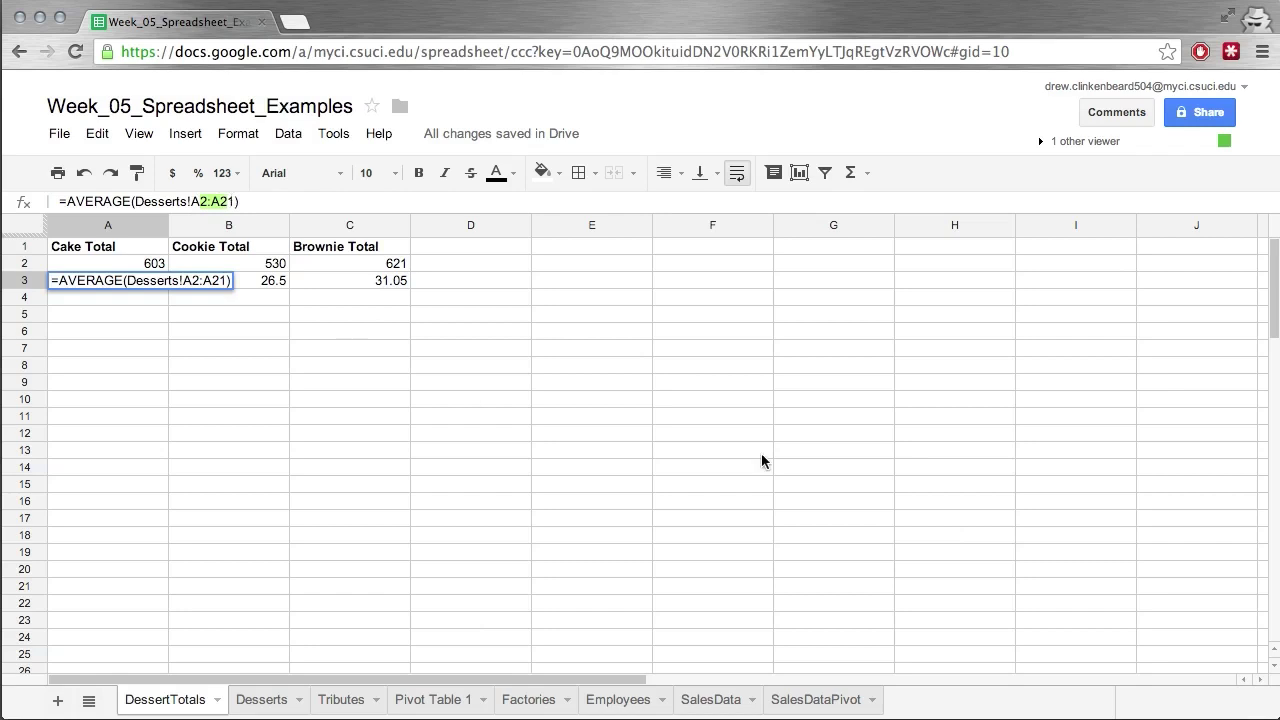
left_click(294, 388)
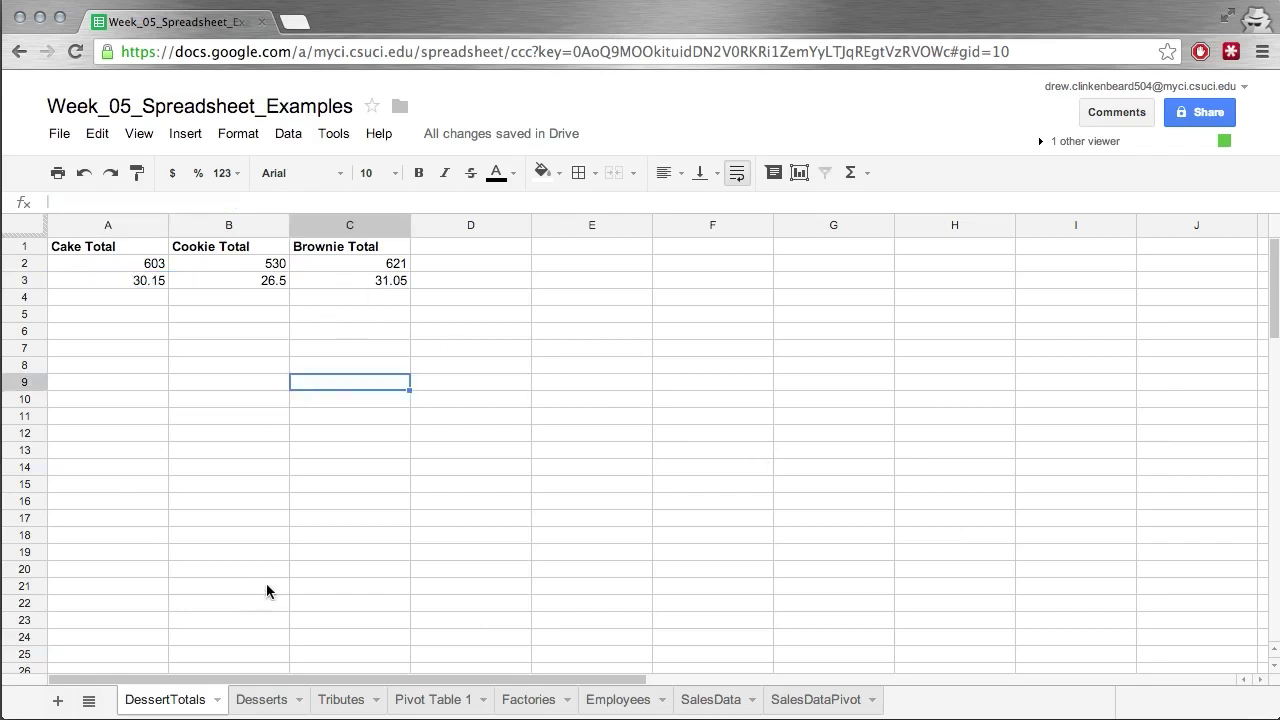
Create a named range for the cake values in A2:A21 on the Desserts sheet, with the name cakes.
left_click(256, 705)
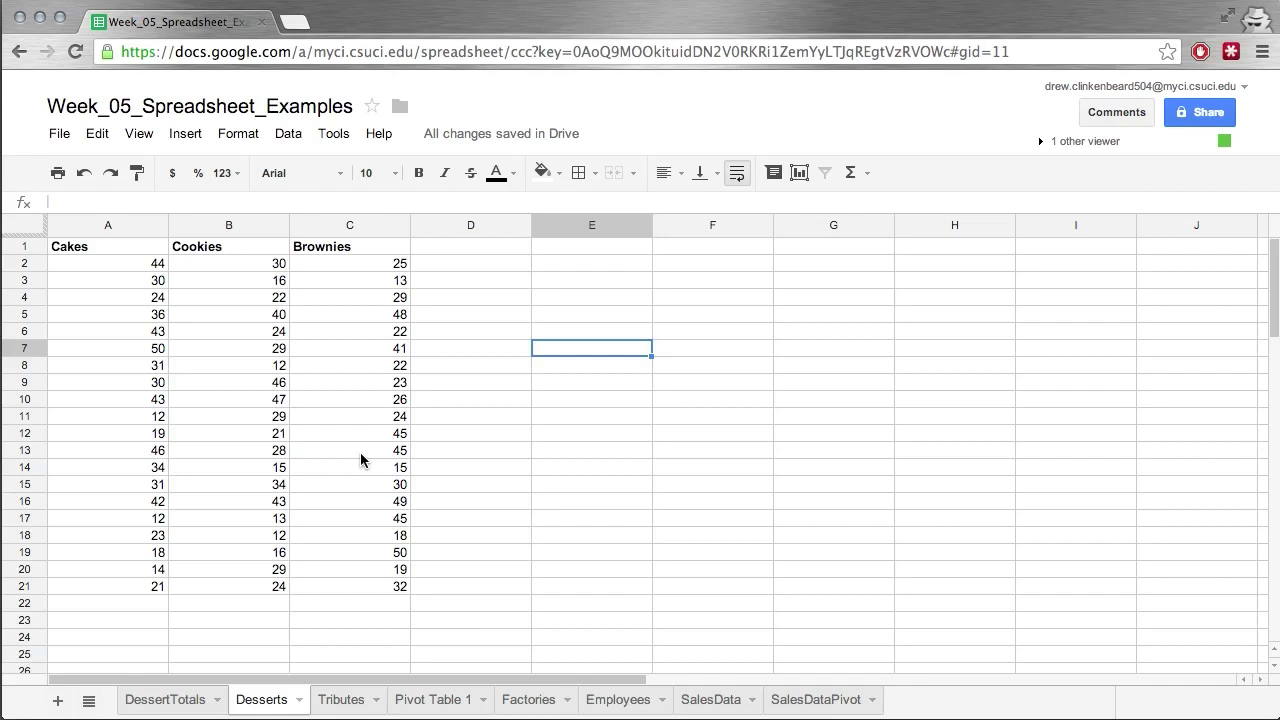
left_click_drag(118, 263, 164, 585)
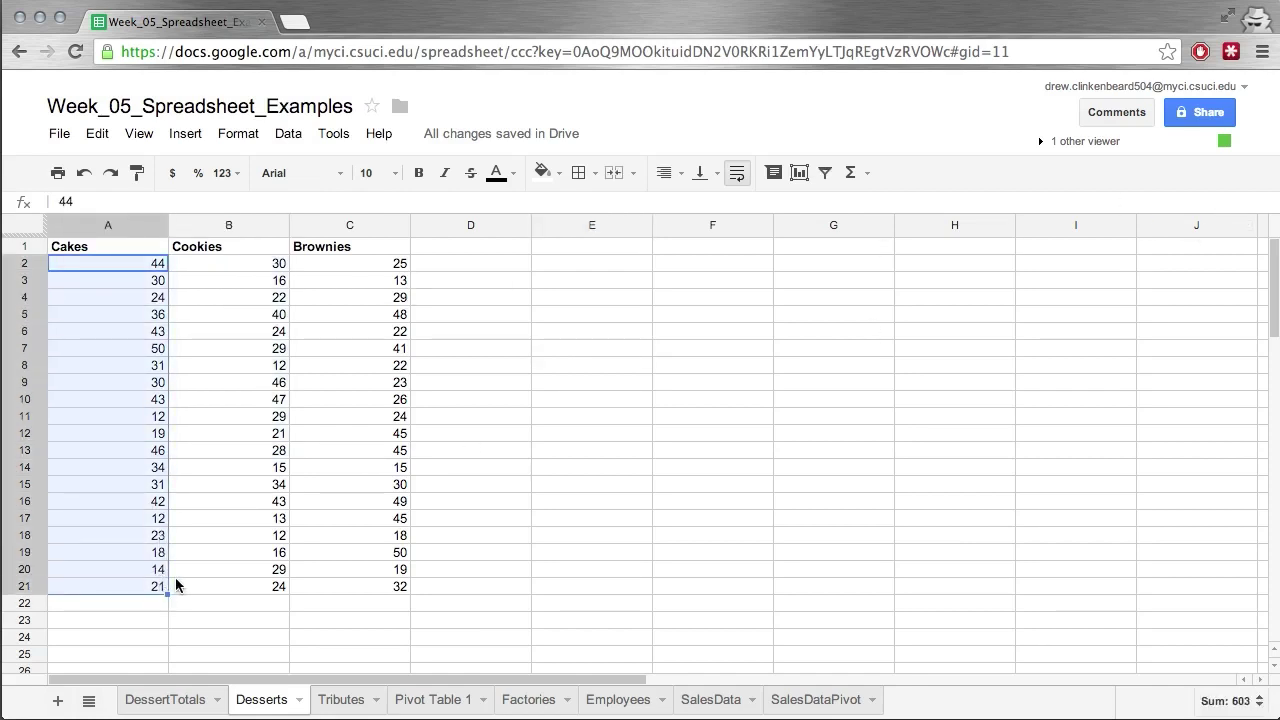
left_click(118, 268)
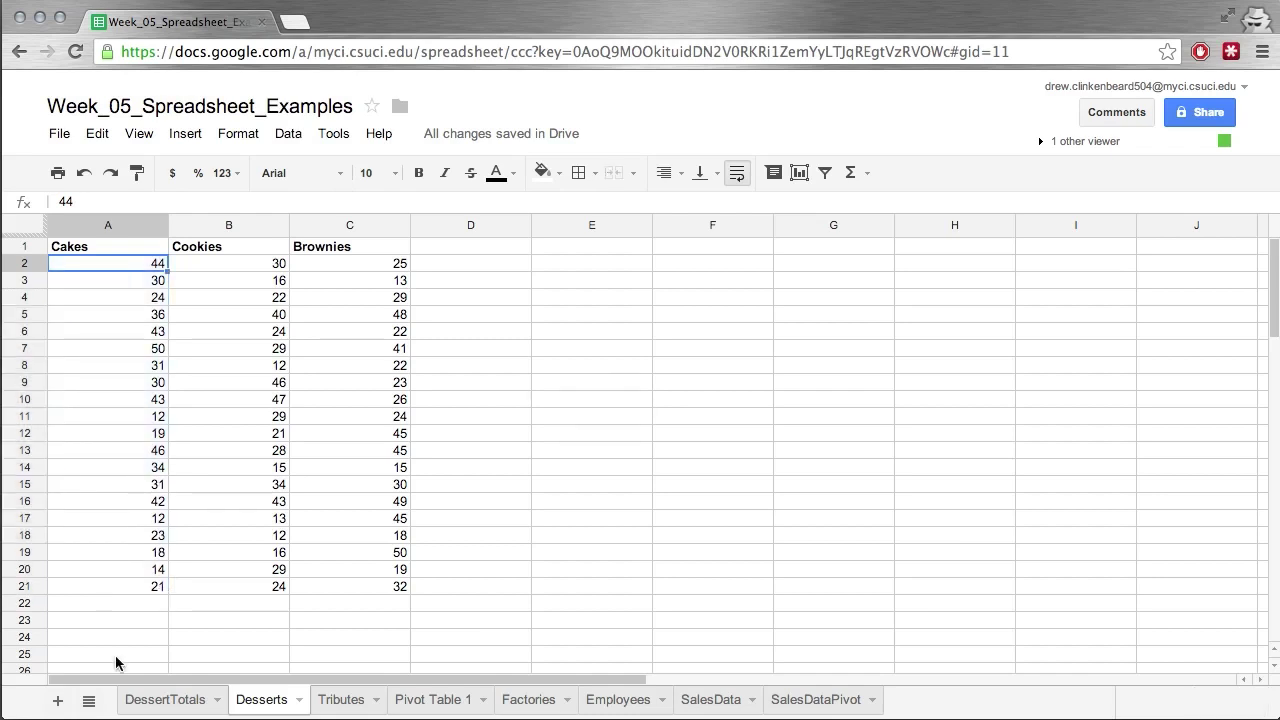
left_click(113, 587, "shift")
right_click(111, 430)
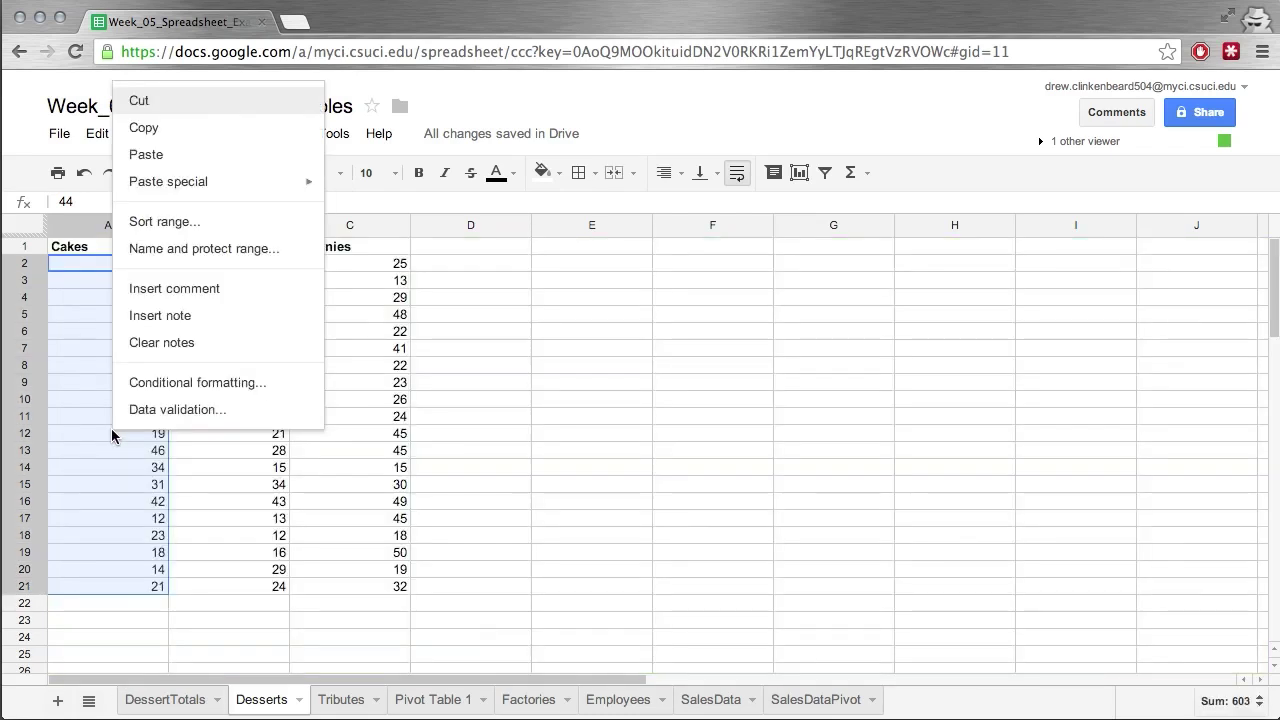
left_click(208, 257)
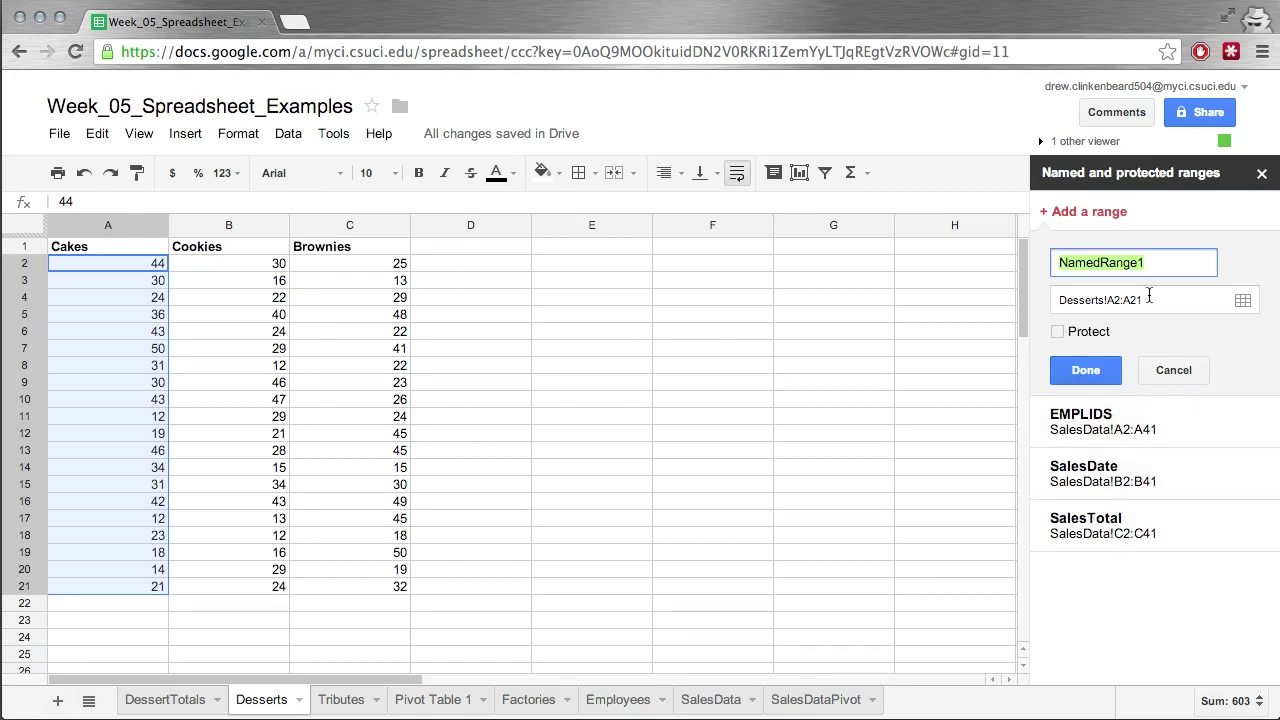
left_click(1166, 262)
left_click_drag(1166, 262, 959, 262)
left_click_drag(1146, 262, 1057, 261)
type("cakes")
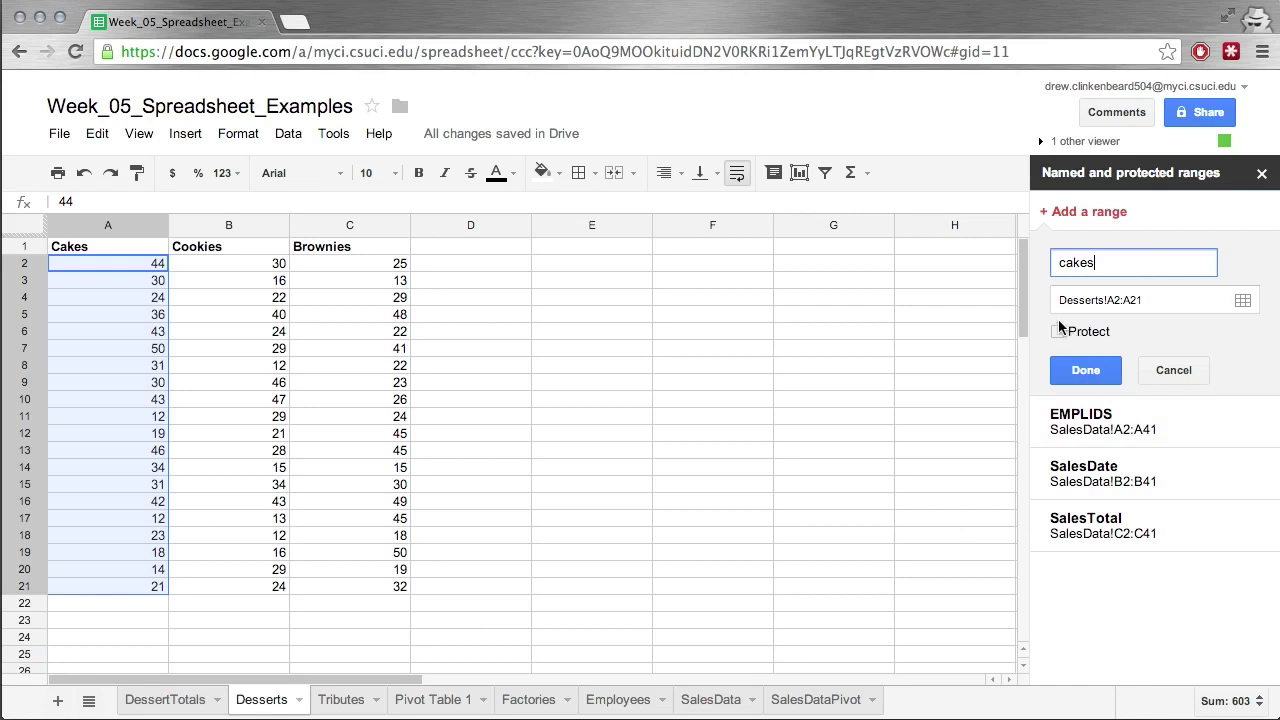
Turn on protection for the cakes range and save it, keeping the private sharing settings.
left_click_drag(1146, 303, 1046, 303)
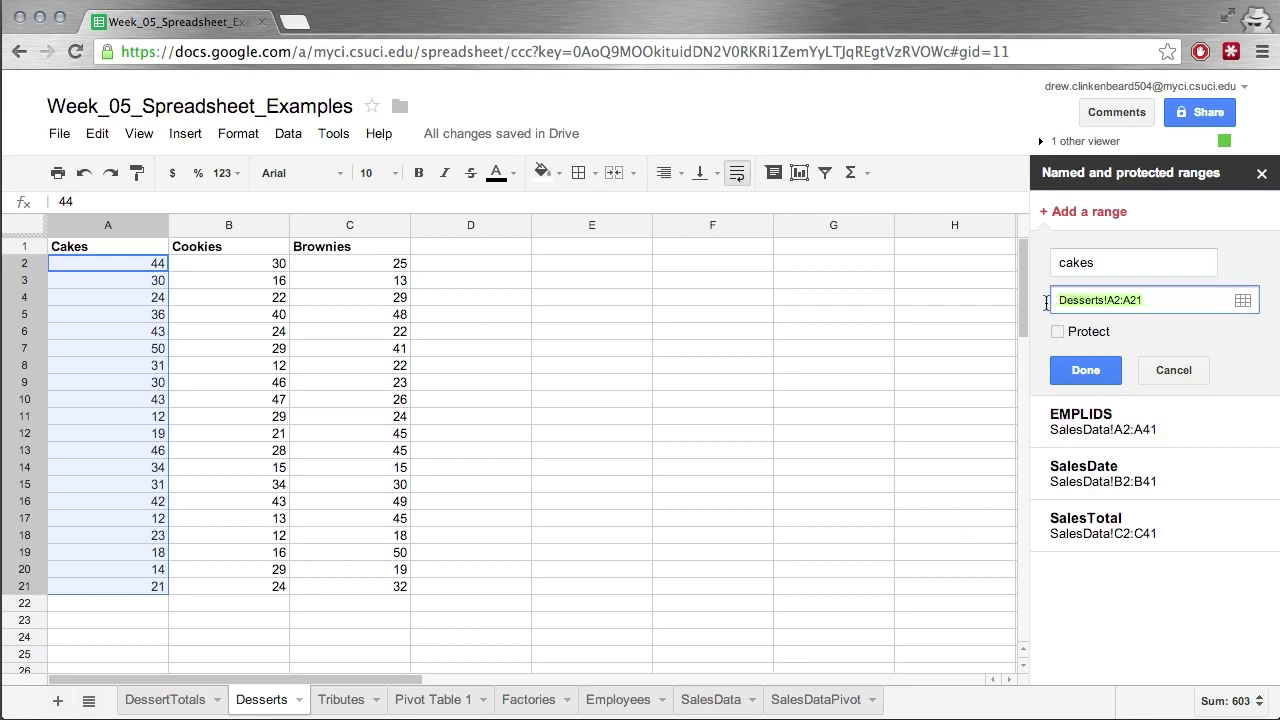
left_click(1080, 334)
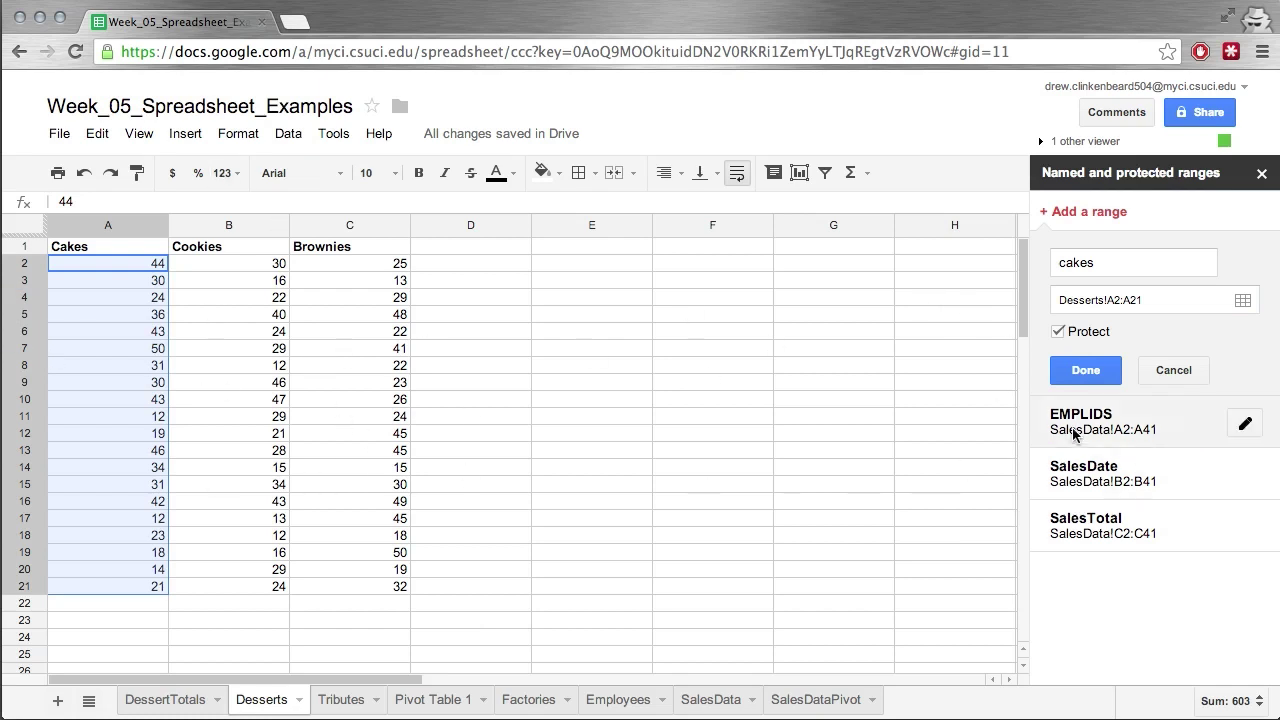
left_click(1076, 374)
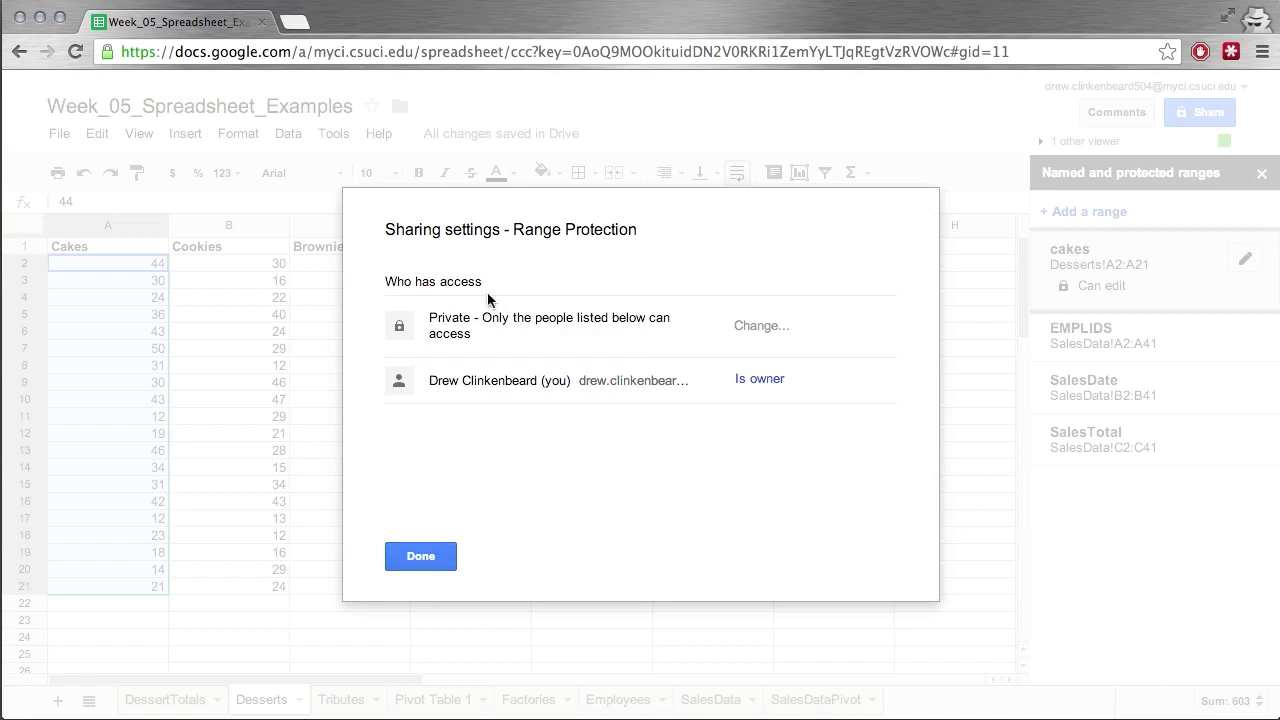
left_click(420, 556)
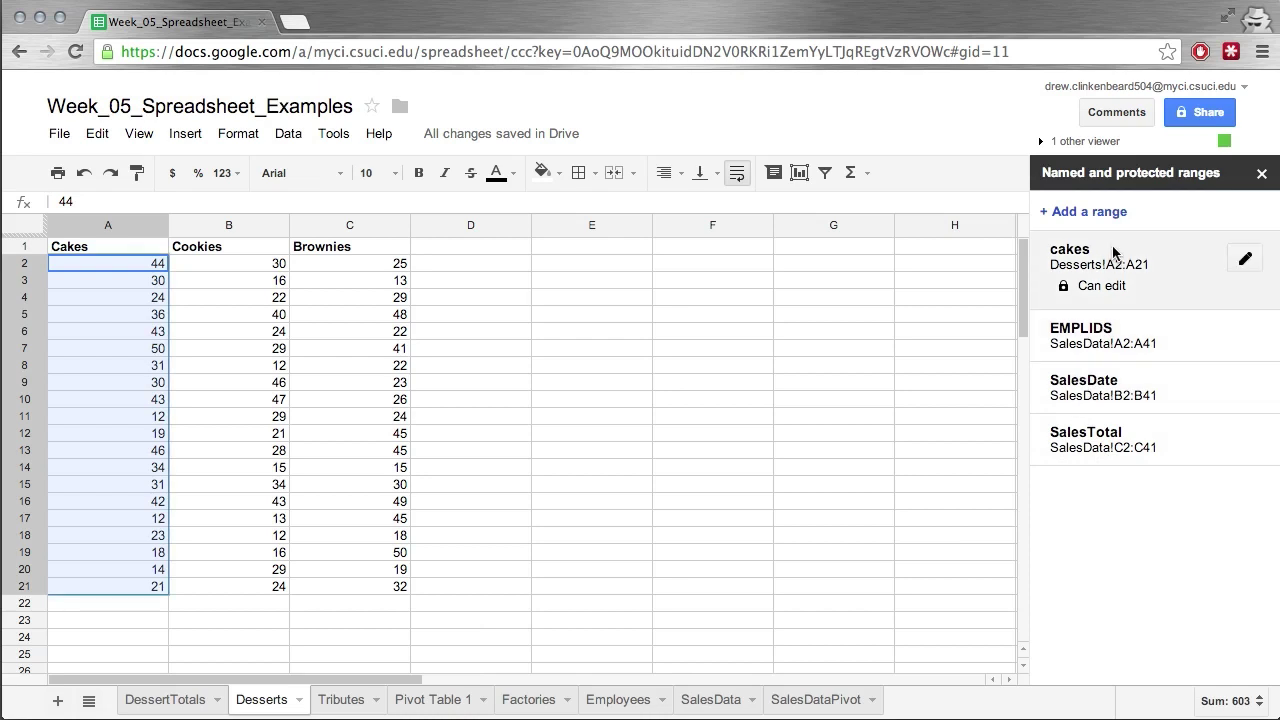
Replace the range reference in the cake total formula in A2 on DessertTotals with the named range: =sum(cakes).
left_click(180, 703)
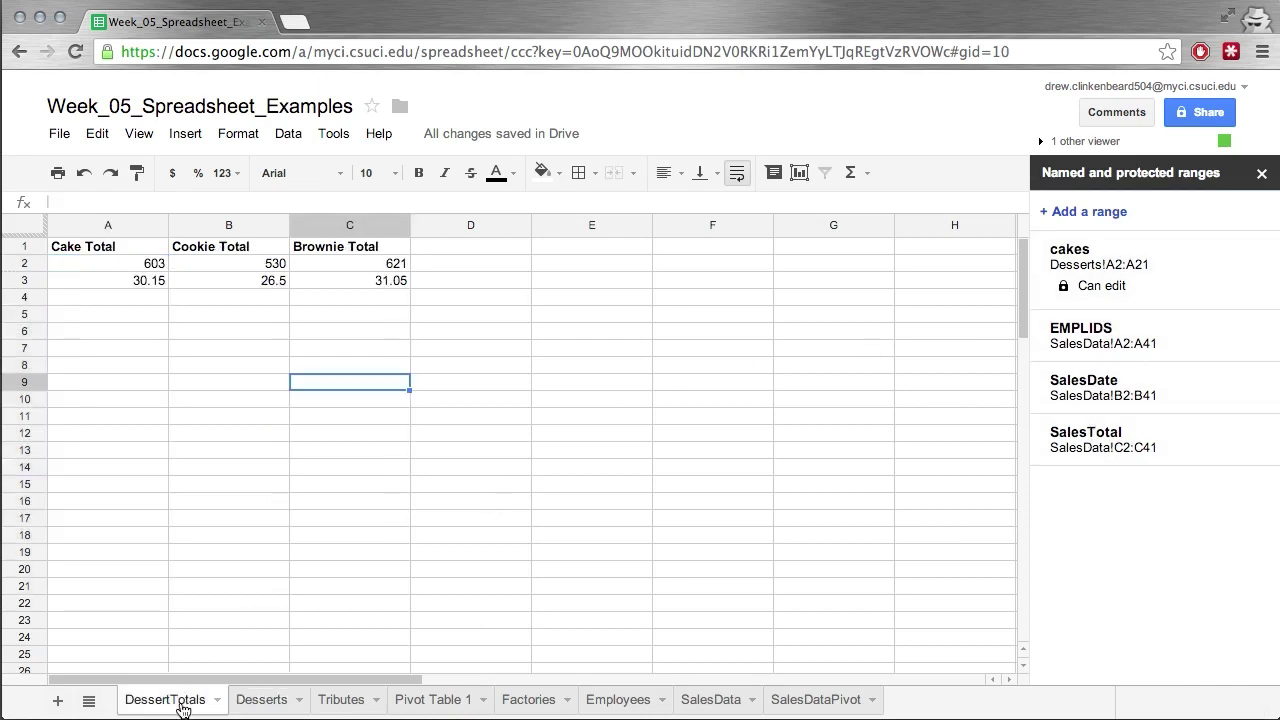
left_click(141, 270)
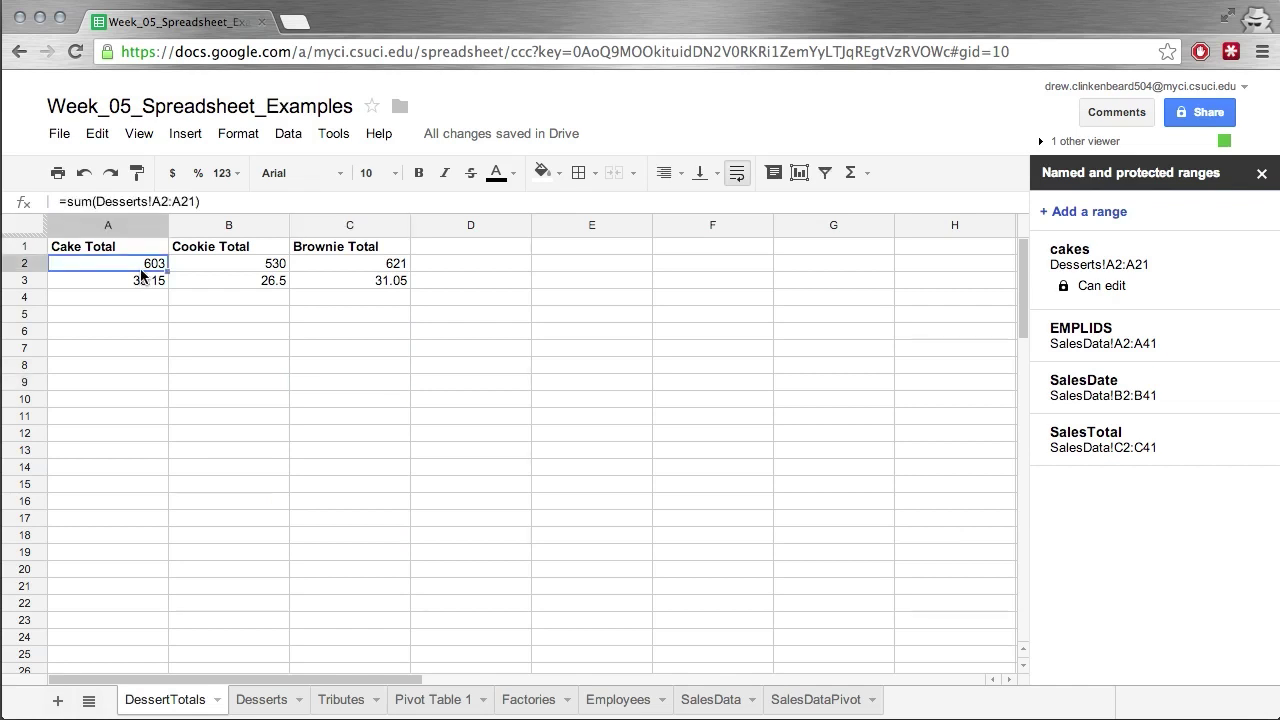
left_click(152, 200)
left_click_drag(152, 200, 200, 201)
left_click(151, 201)
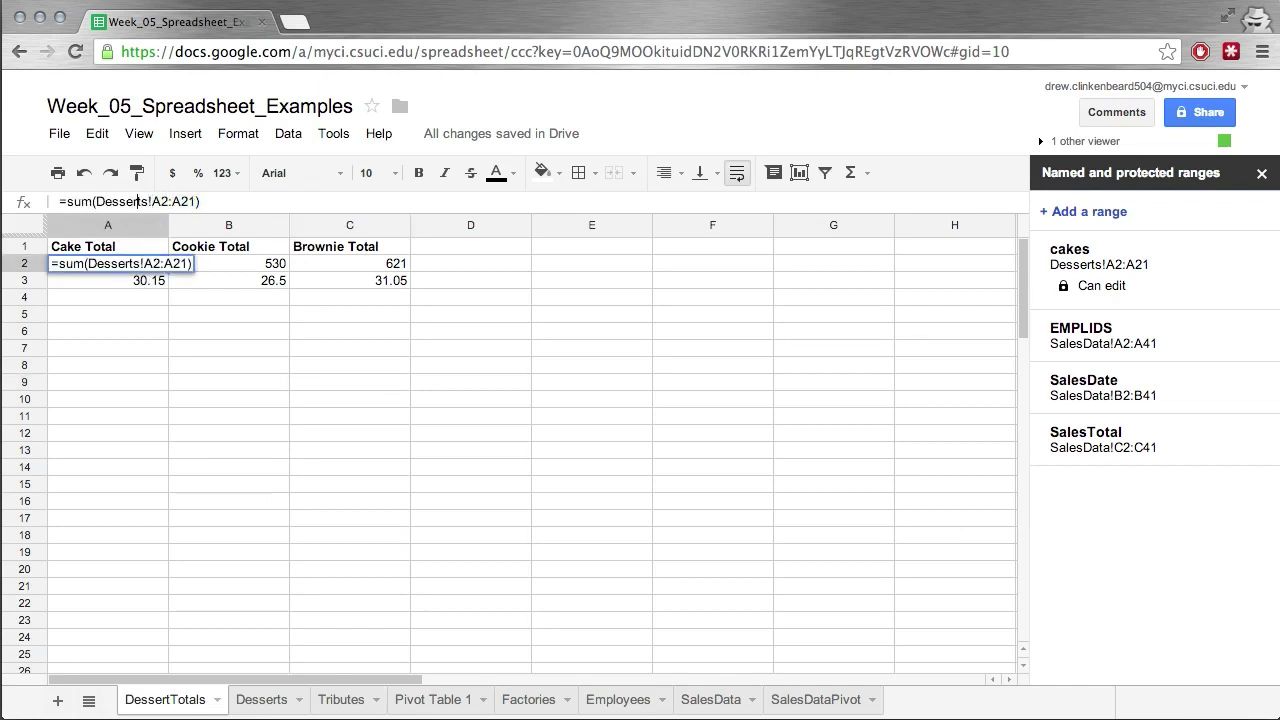
left_click_drag(96, 201, 200, 201)
key("BackSpace")
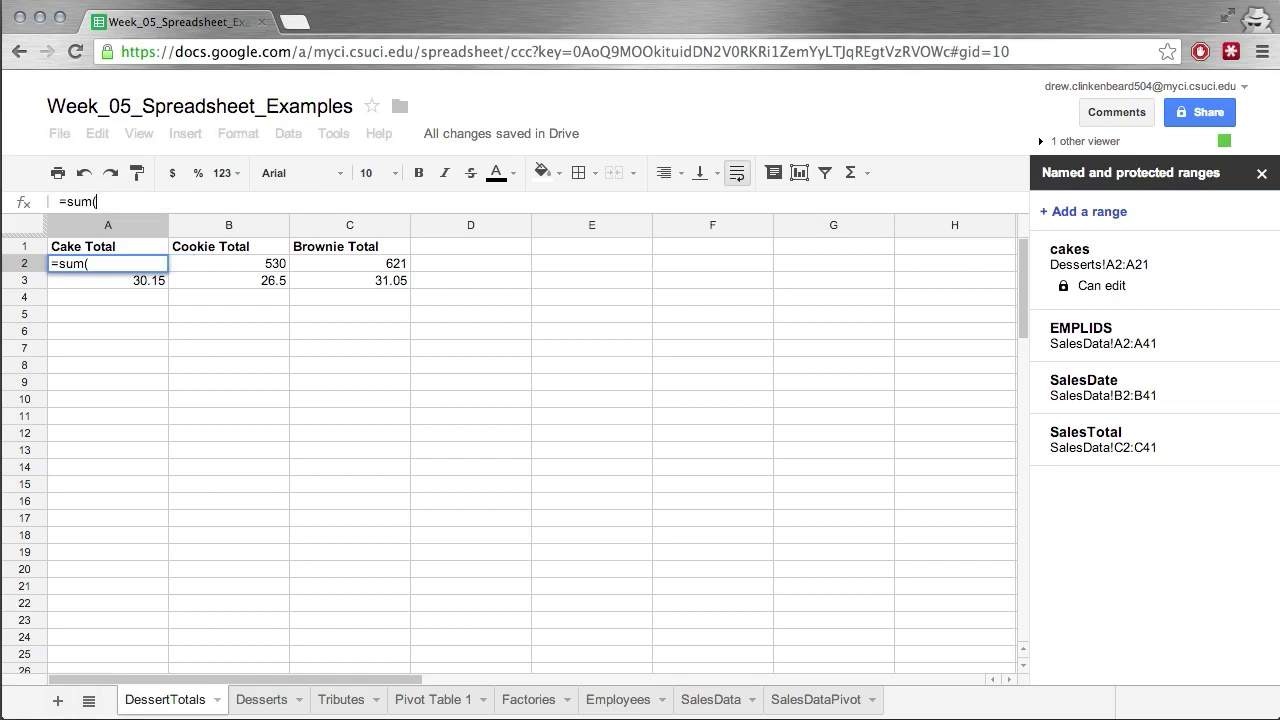
type("cakes)")
key("Return")
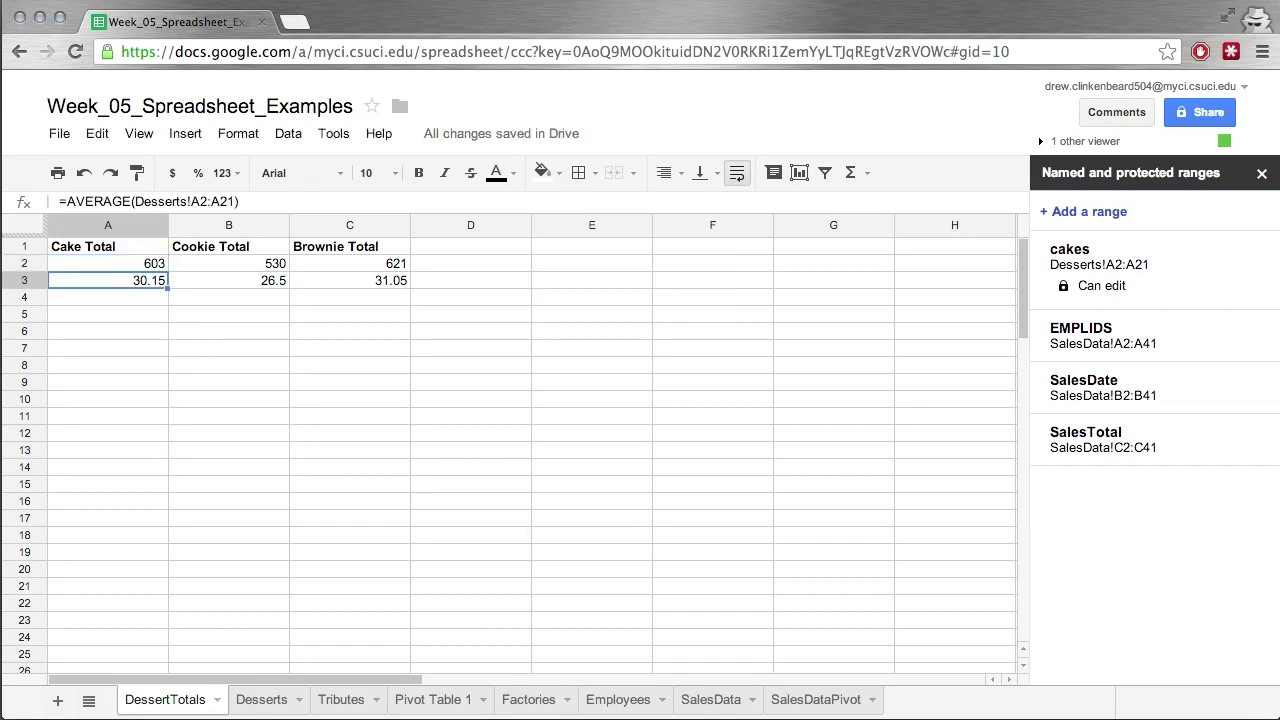
left_click(108, 263)
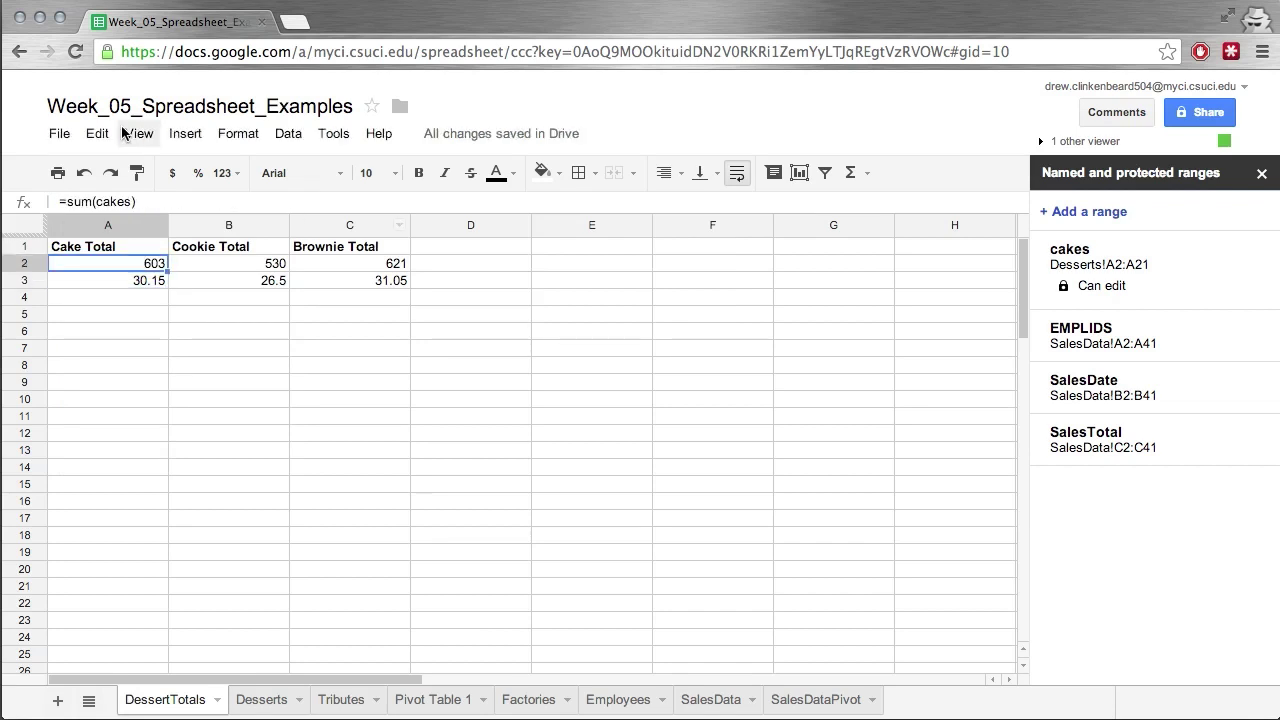
Define a named range cookies, without protection, for the cookie values in B2:B21 on the Desserts sheet.
left_click(262, 704)
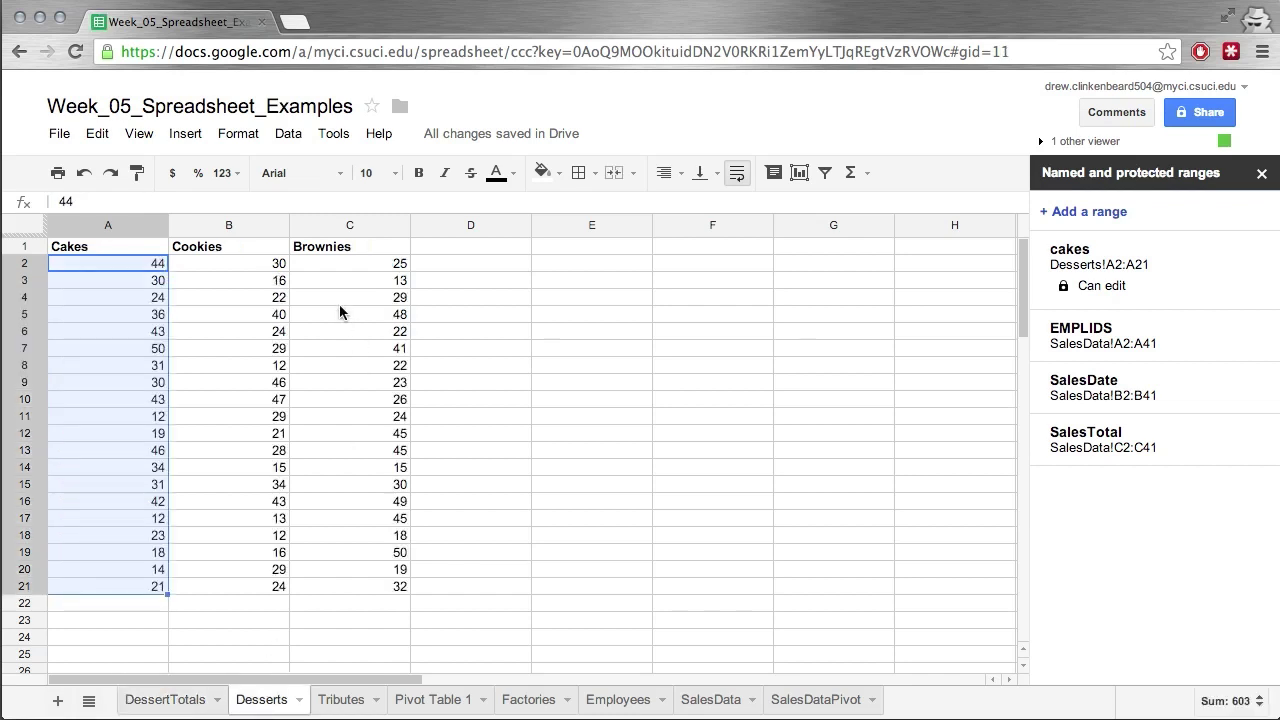
left_click(251, 262)
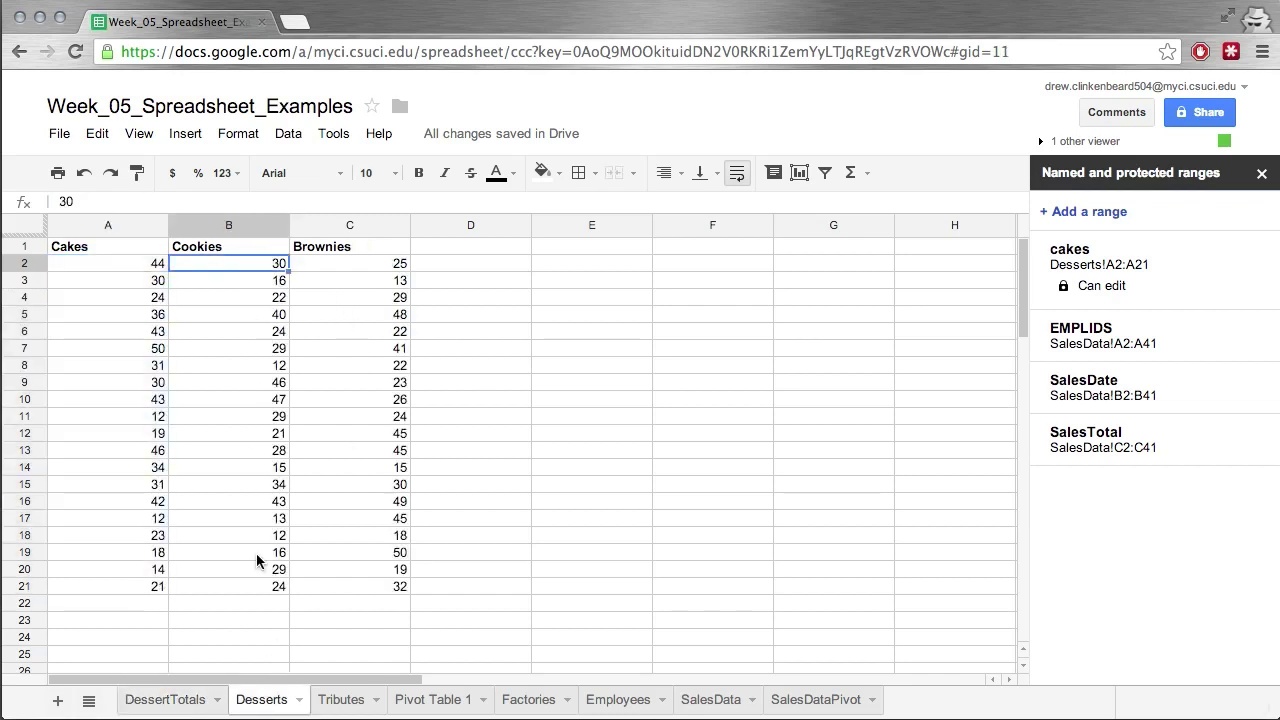
left_click(242, 580, "shift")
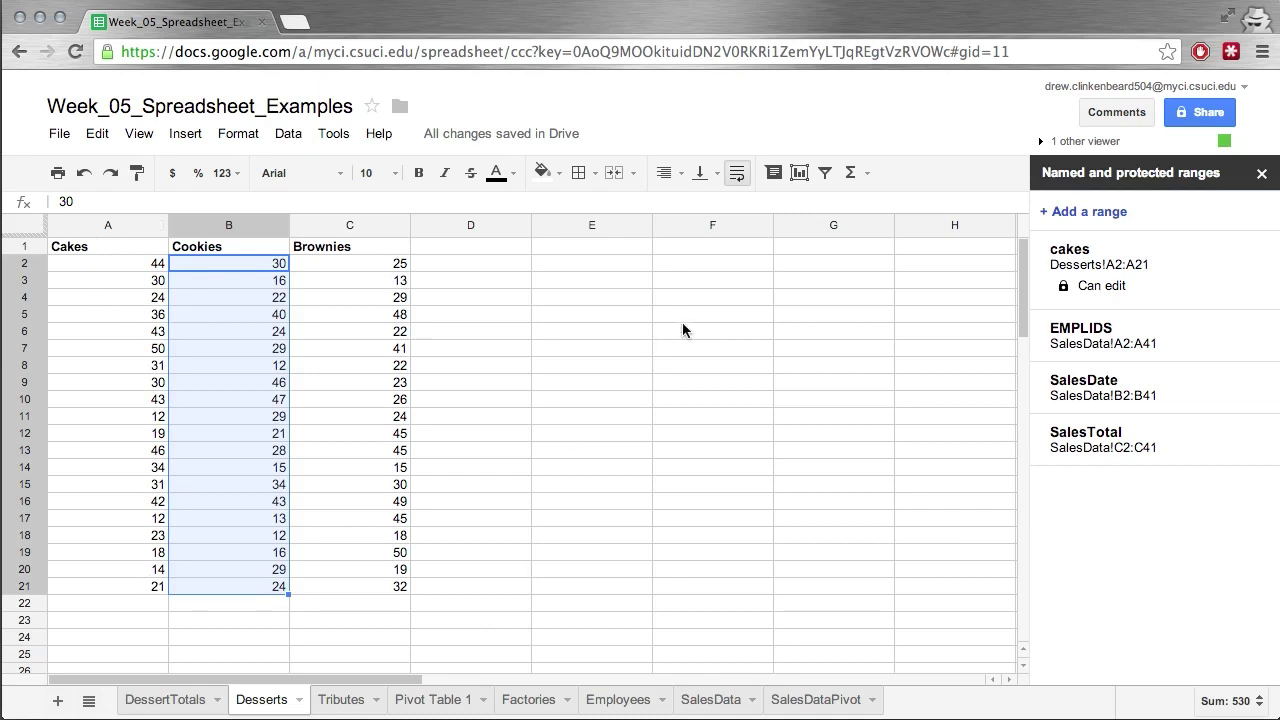
right_click(258, 335)
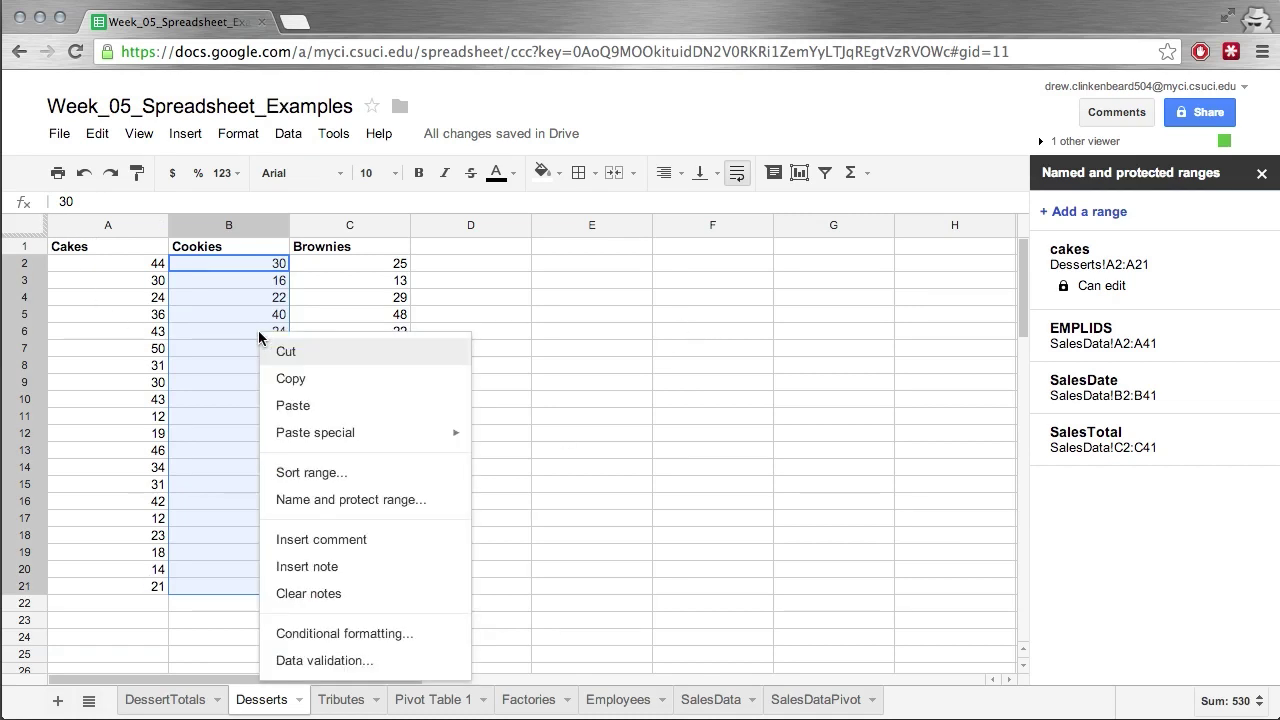
left_click(343, 512)
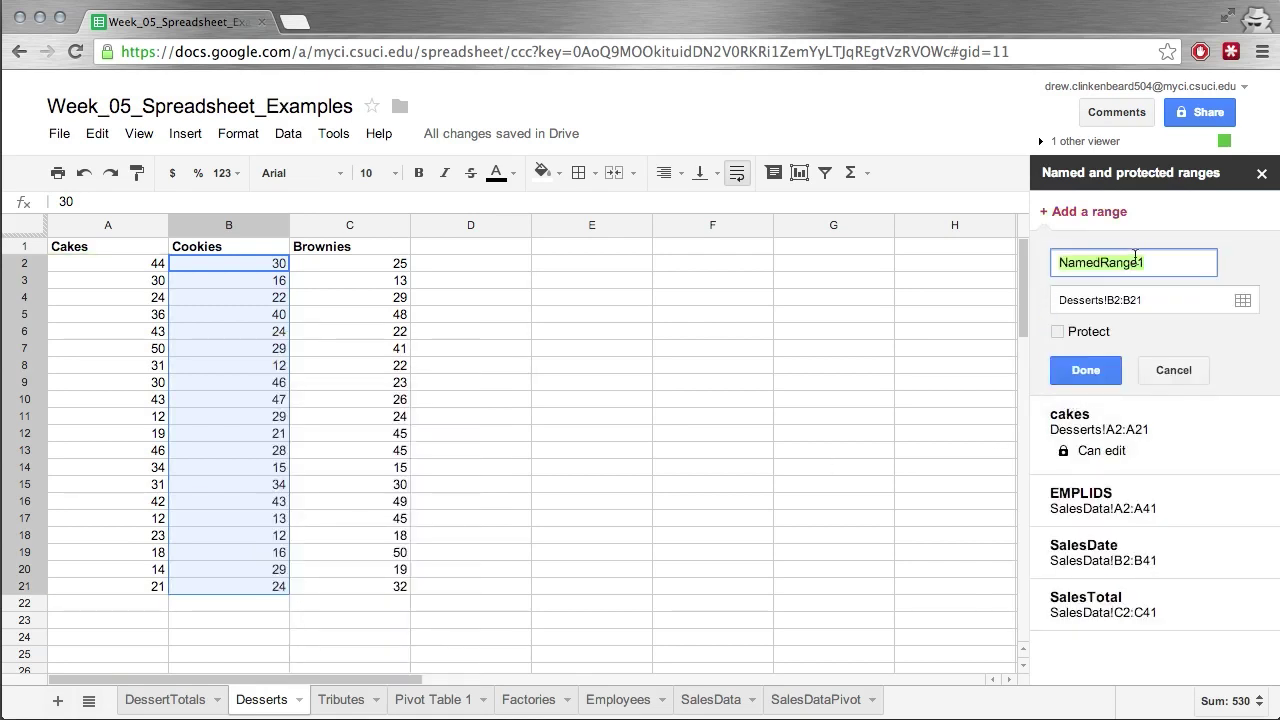
type("cookies")
left_click(1090, 376)
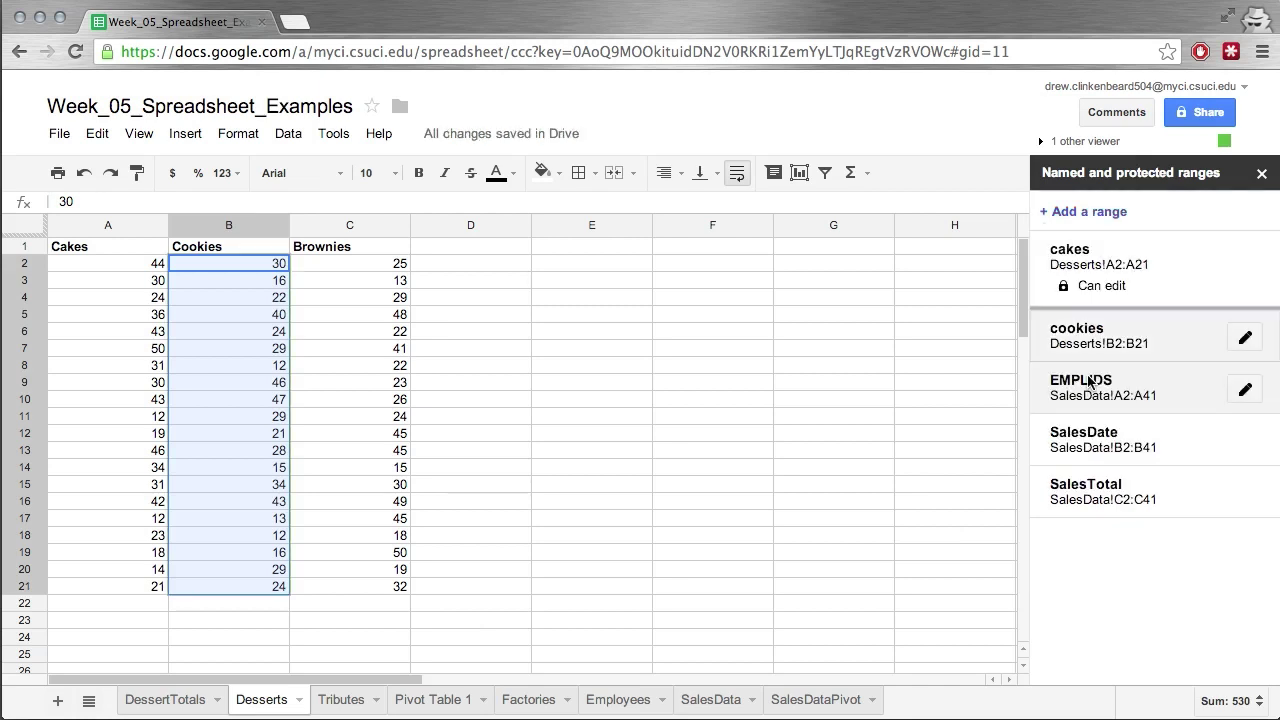
Enter =sum(cookies) in cell B4 on DessertTotals, below the cookie average.
left_click(180, 700)
left_click(193, 300)
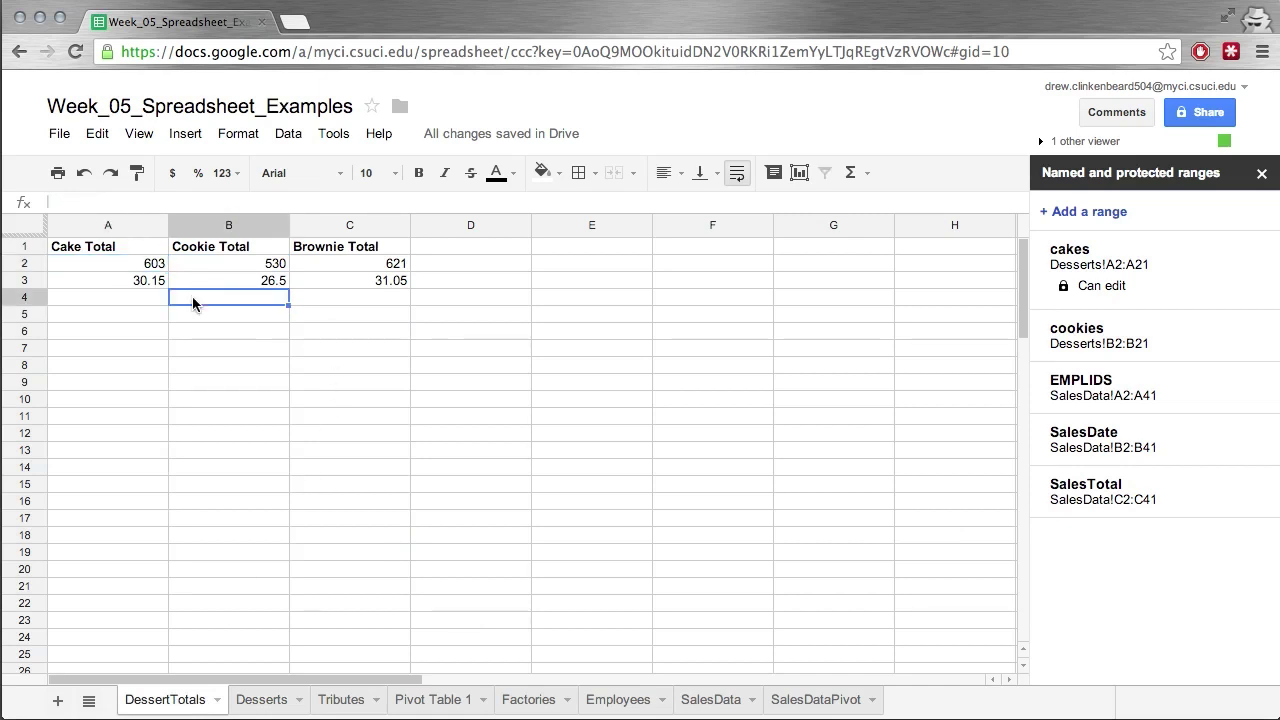
type("=")
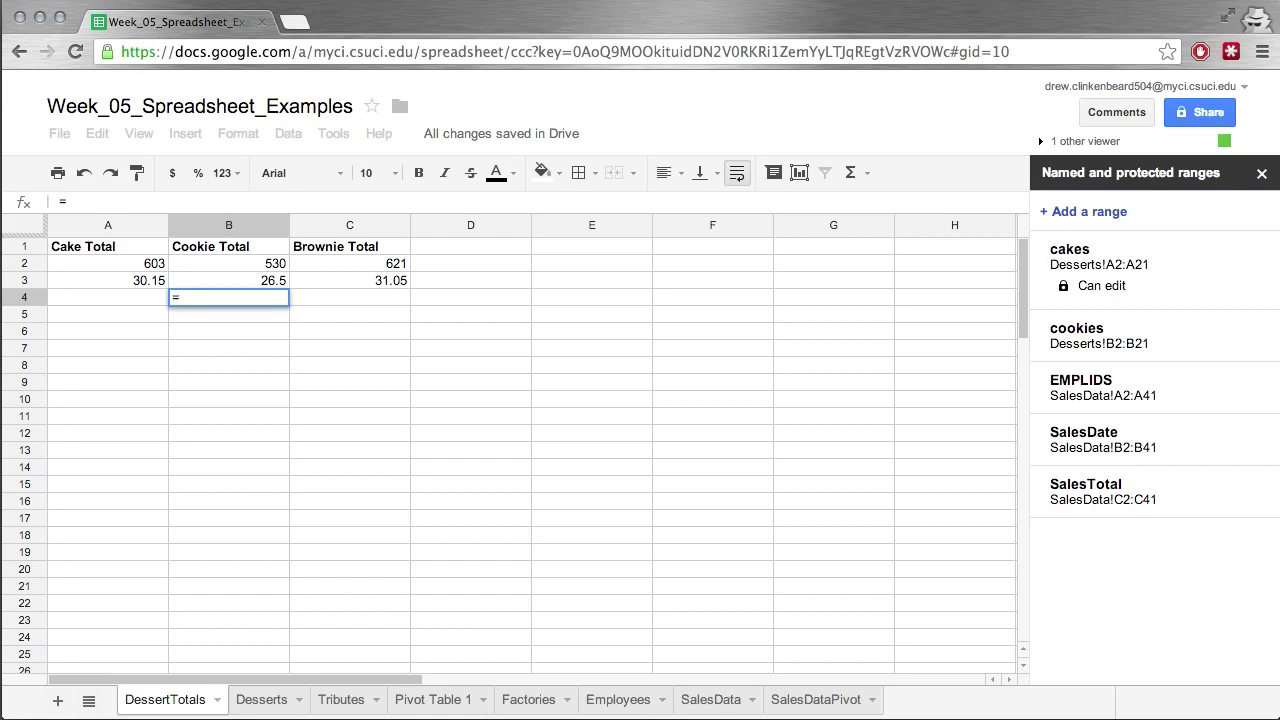
type("sum")
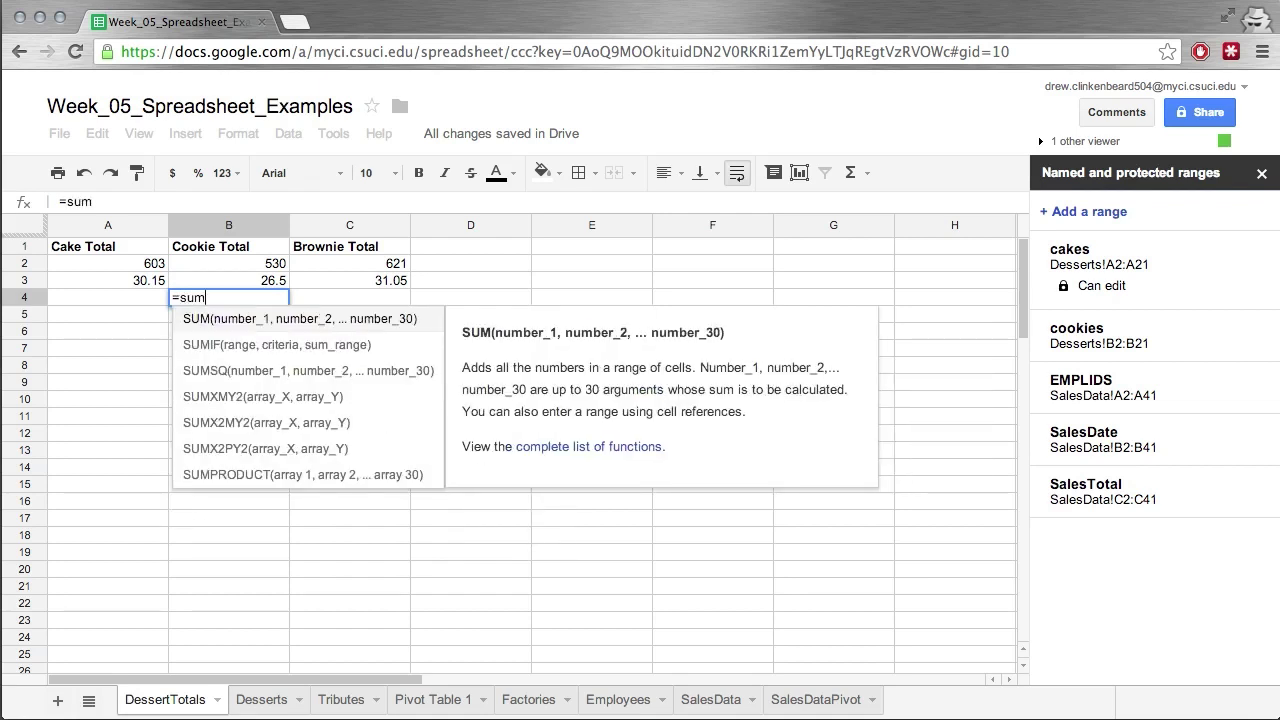
type("(")
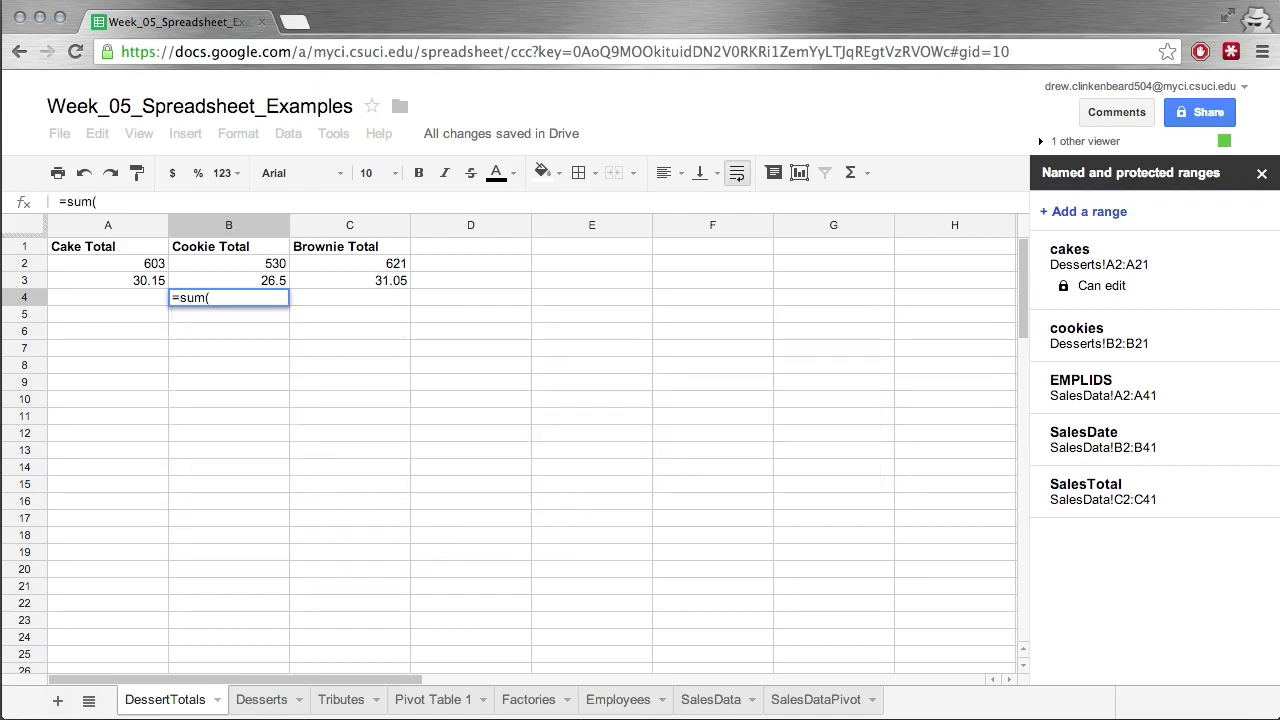
type("cookies)")
key("Return")
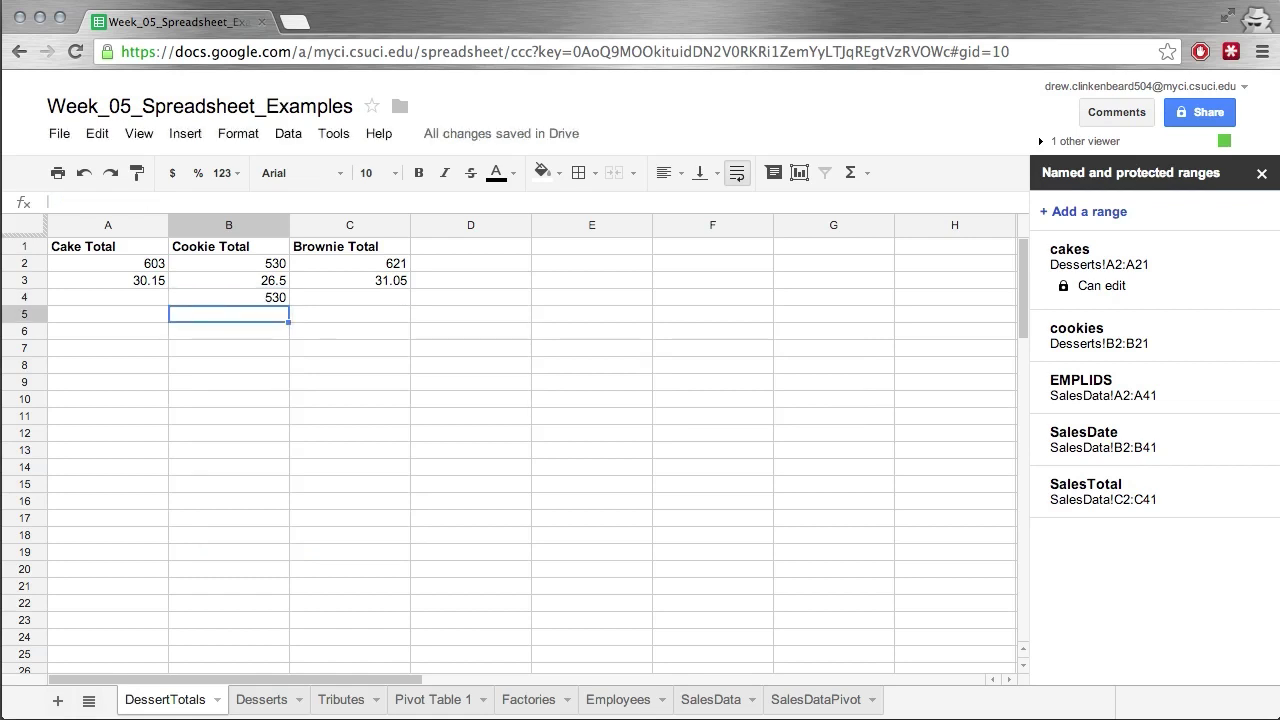
Compare the named-range sum formula in B4 with the cell-reference sum formula in B2, leaving both as they are.
left_click(228, 297)
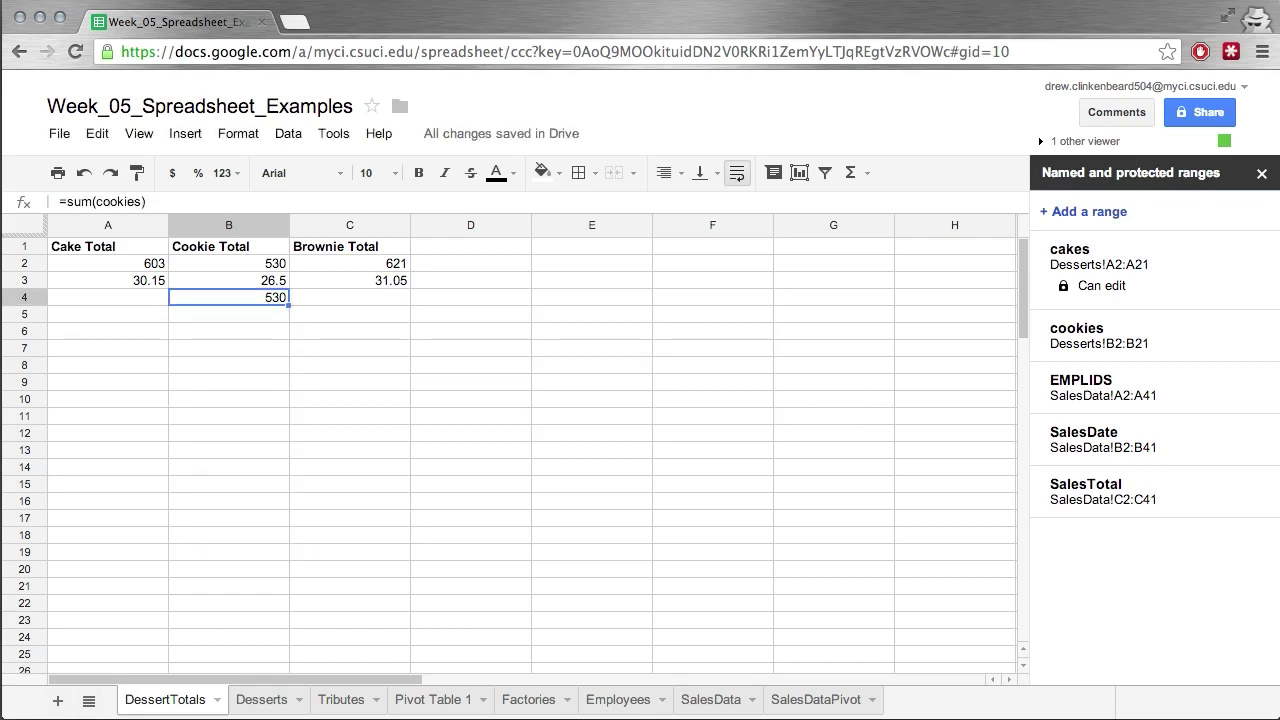
left_click(228, 263)
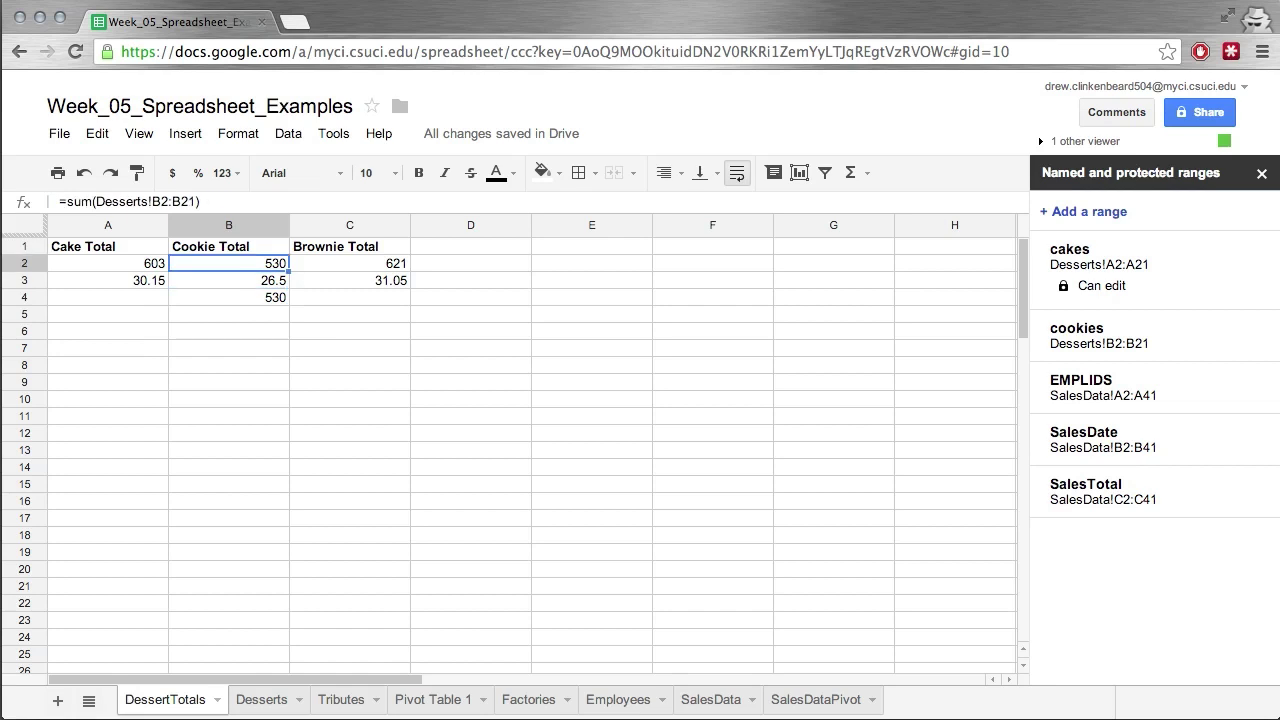
left_click(276, 298)
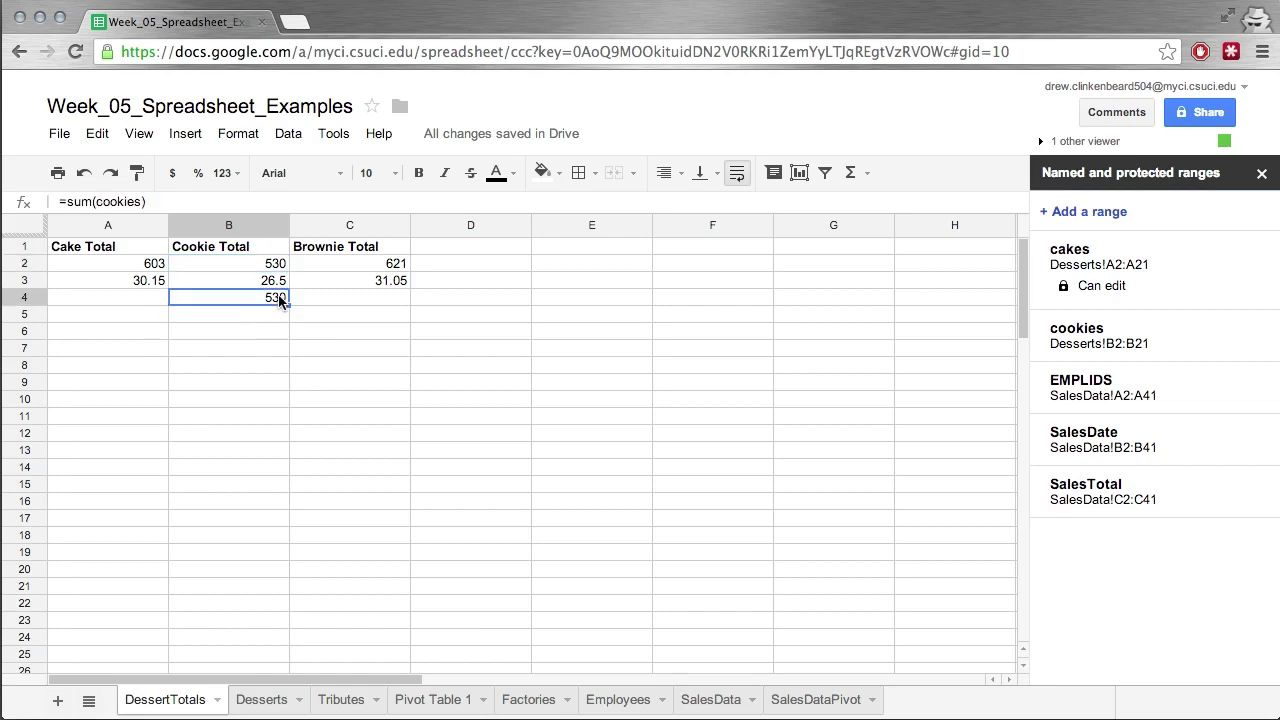
left_click(232, 263)
double_click(232, 263)
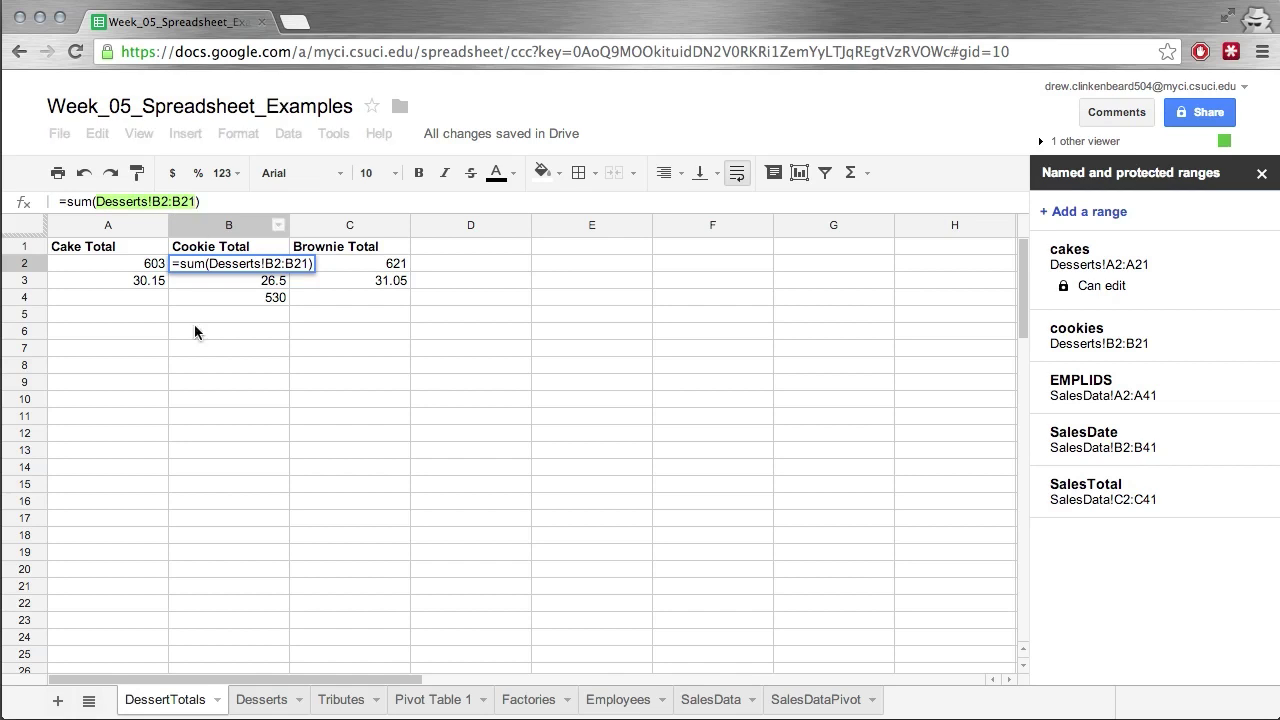
left_click(254, 291)
key("Escape")
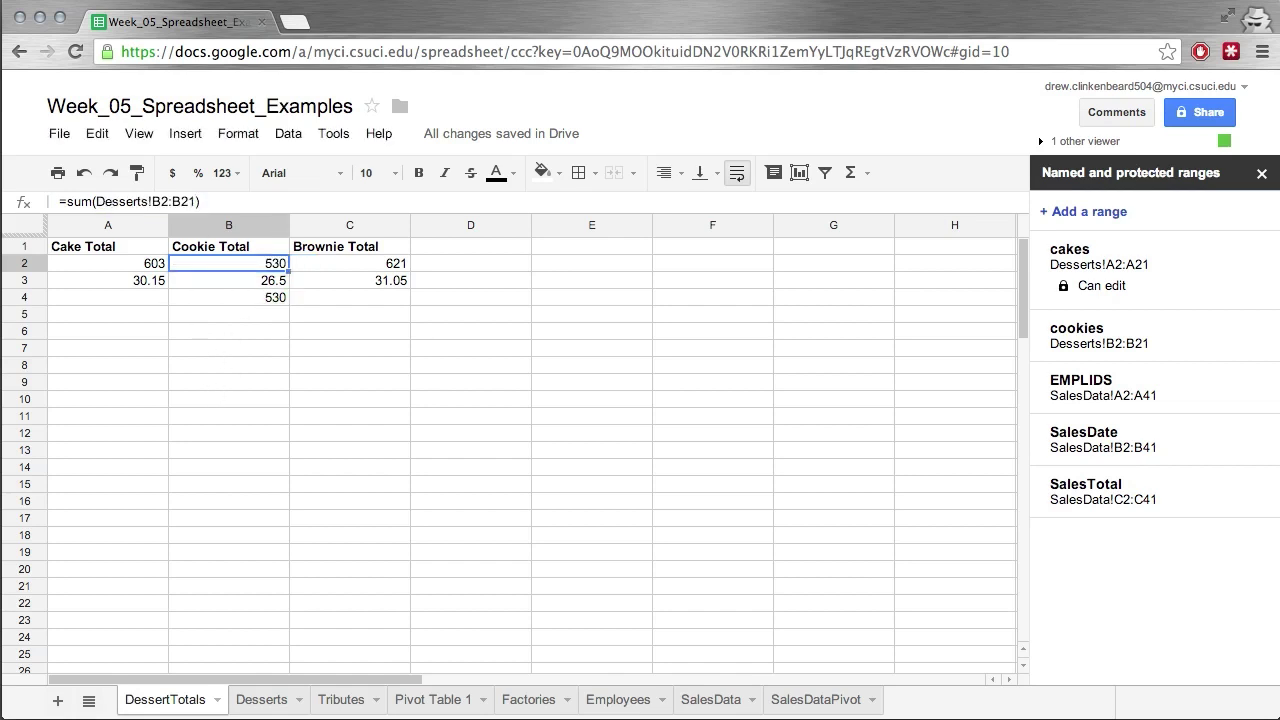
left_click(254, 291)
left_click(136, 203)
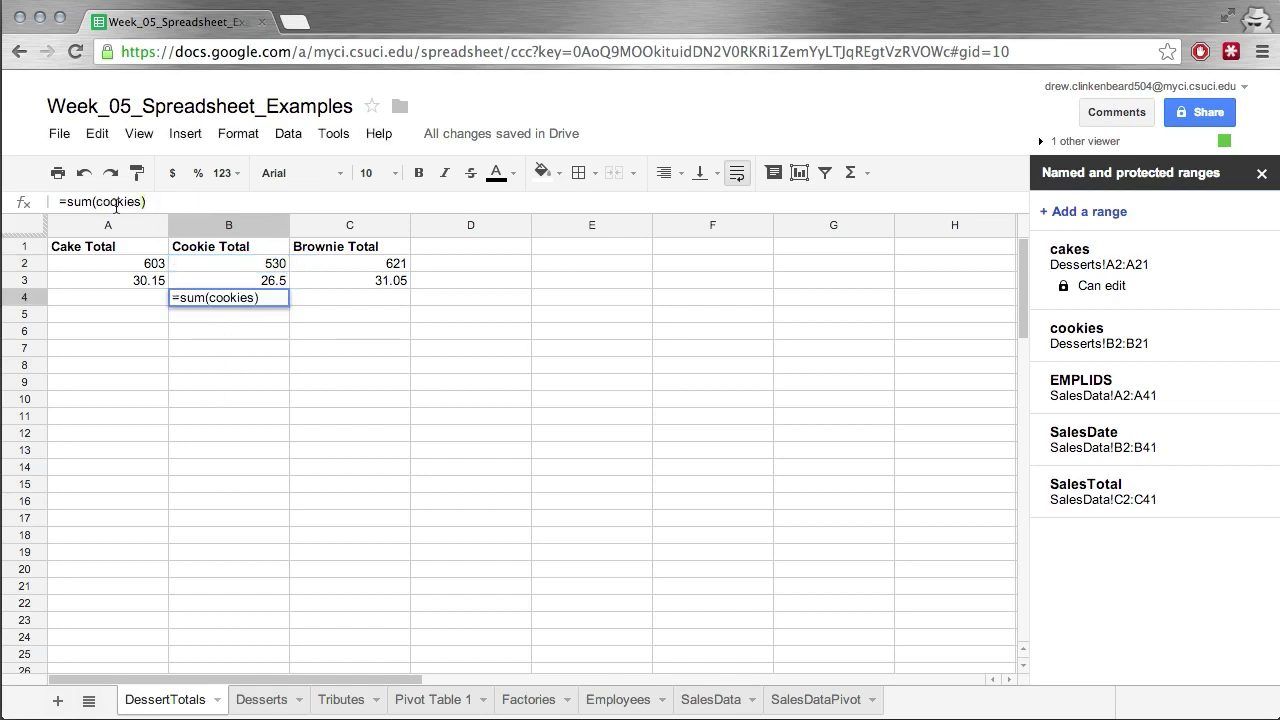
key("Escape")
left_click(267, 264)
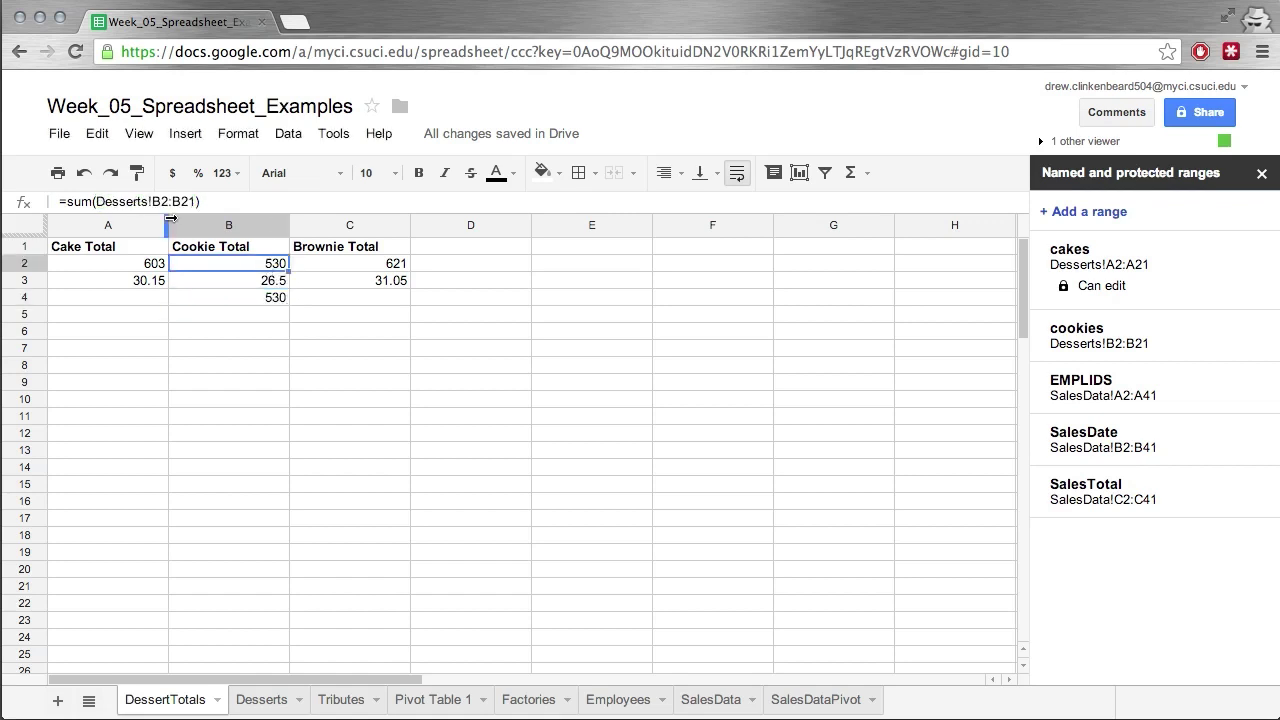